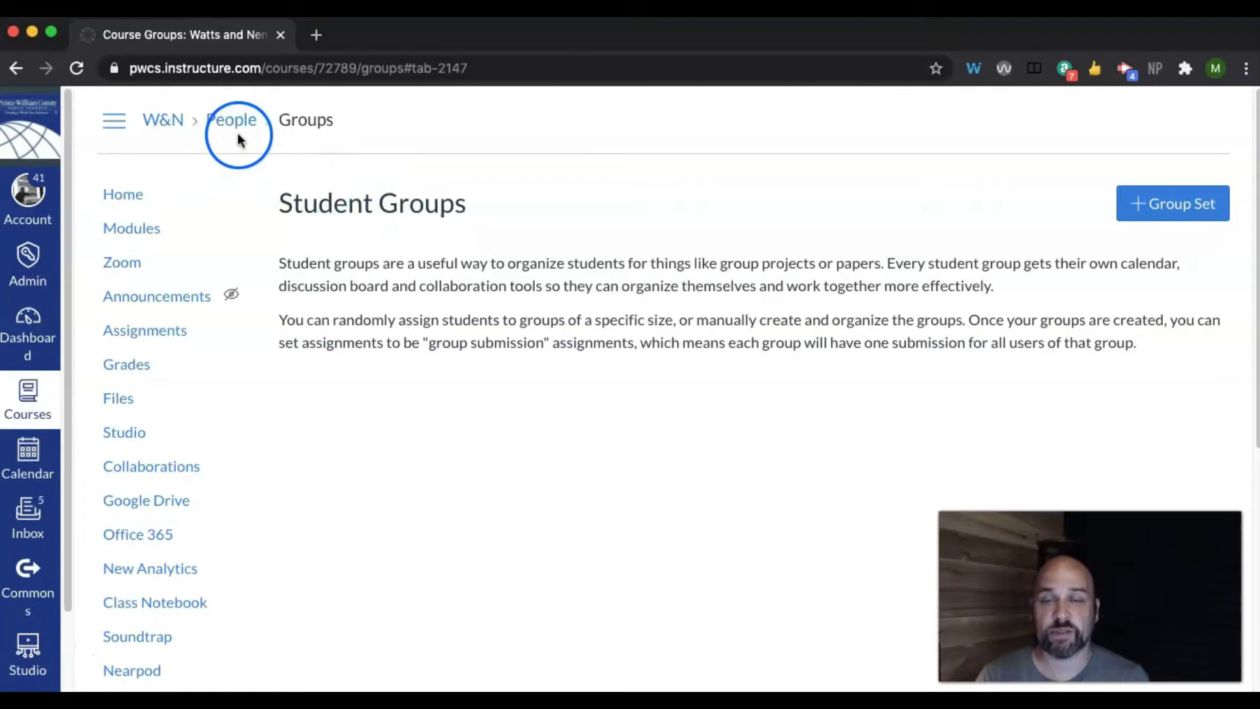
- Go to the course's People groups and begin a new group set
scroll(230, 608, "down", 3)
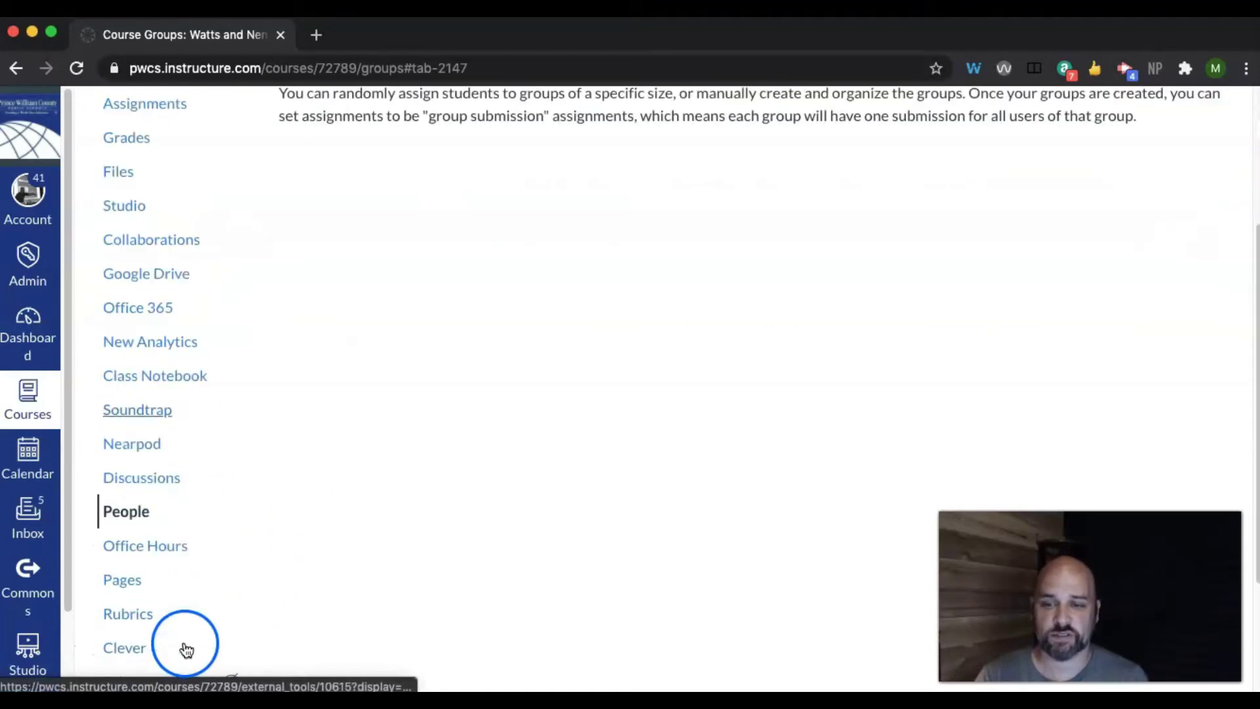
left_click(107, 507)
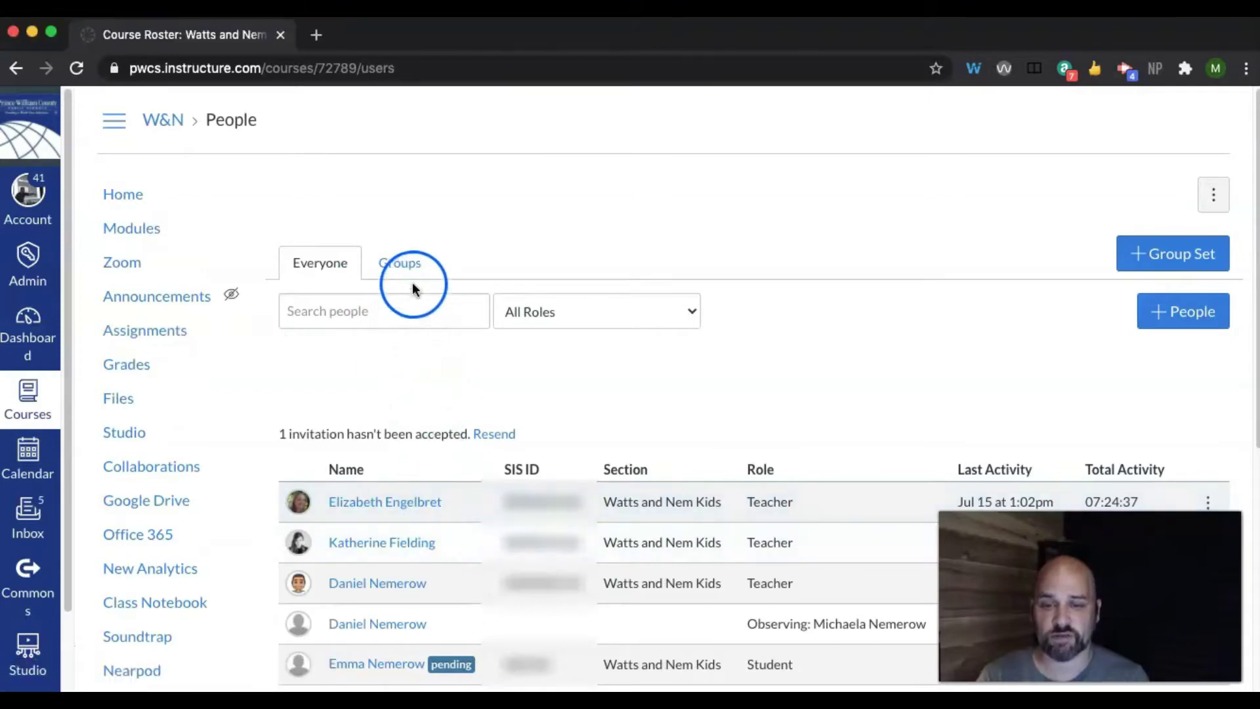
left_click(402, 262)
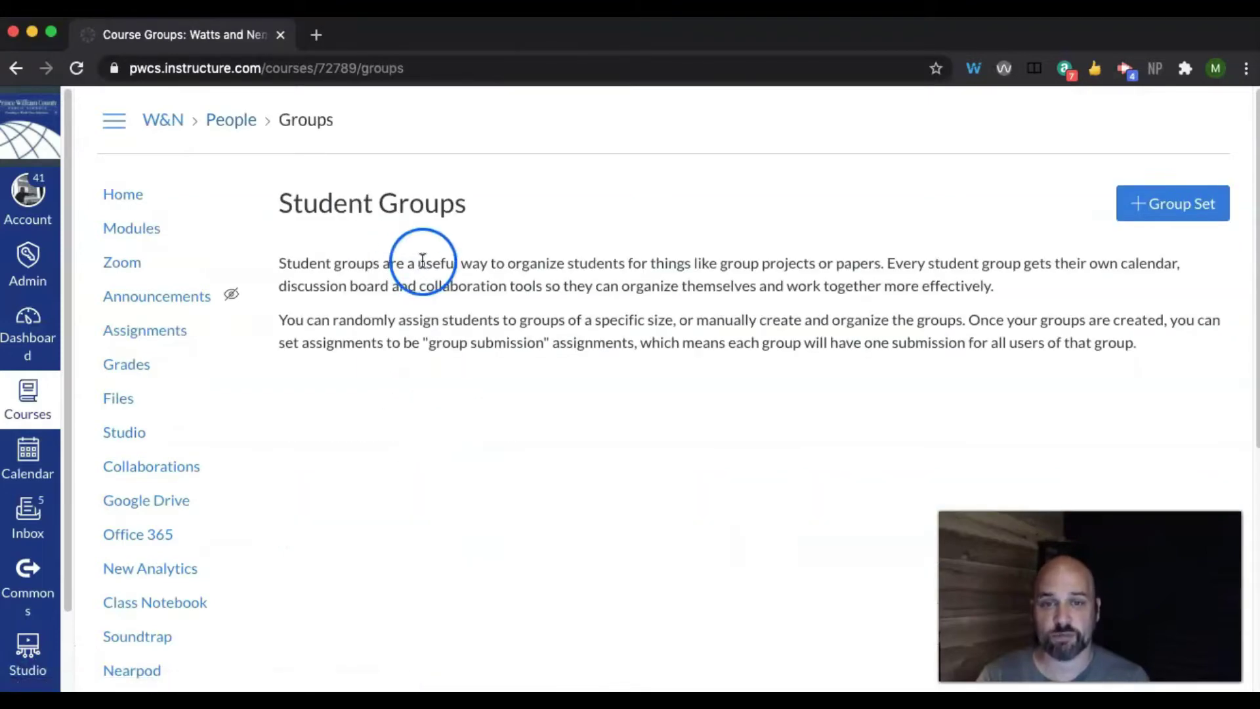
left_click(1157, 209)
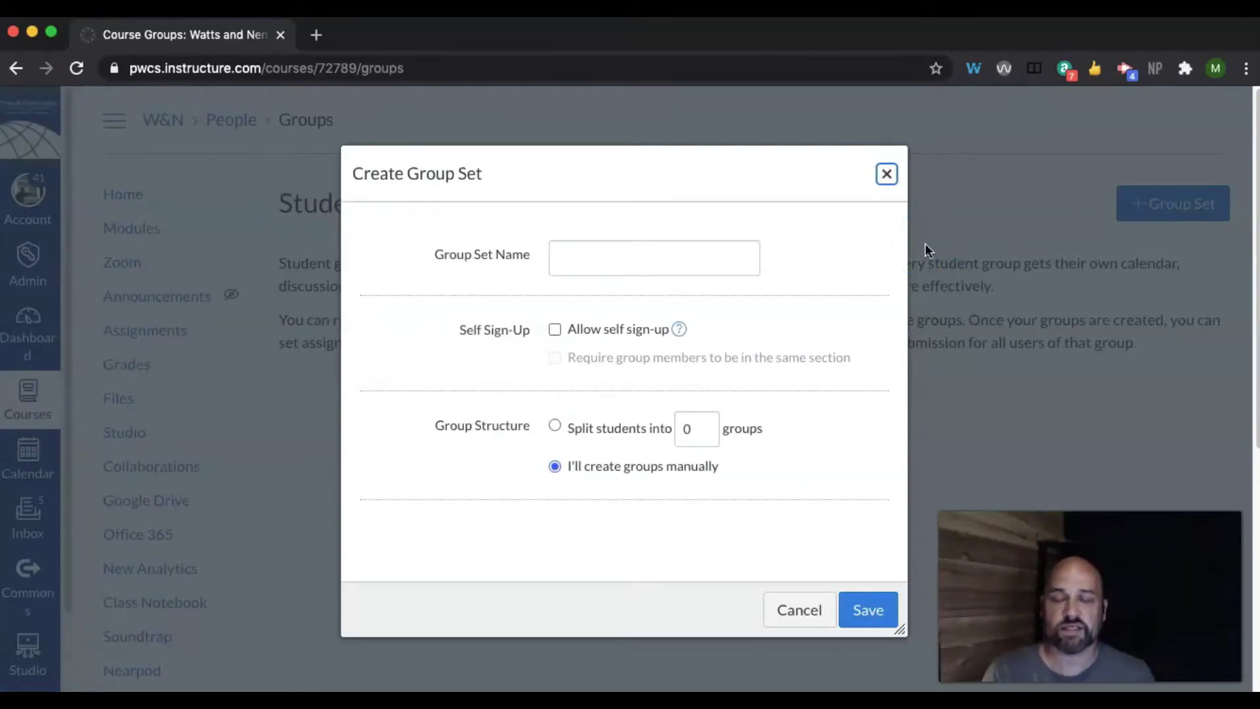
- Enter 'Personal Narrative' as the set name, then cancel the unsaved group set
left_click(614, 261)
type("Ps")
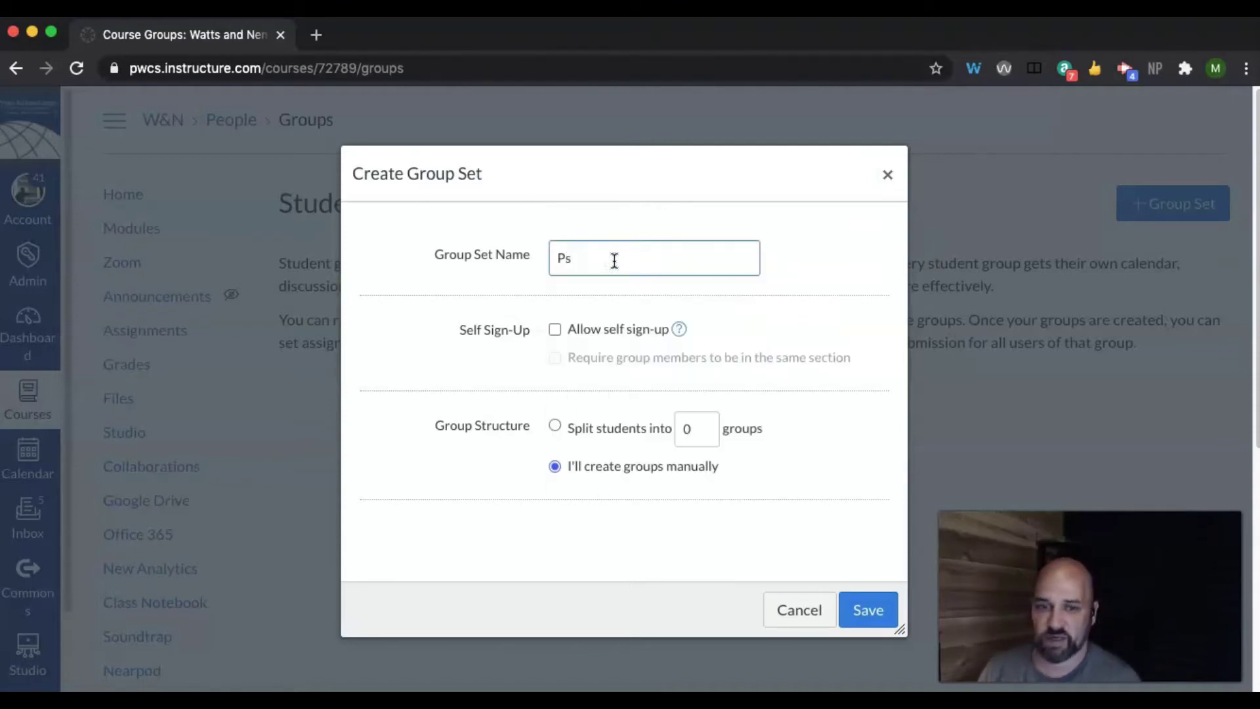
key("BackSpace")
type("ersonal Narrative")
left_click(642, 290)
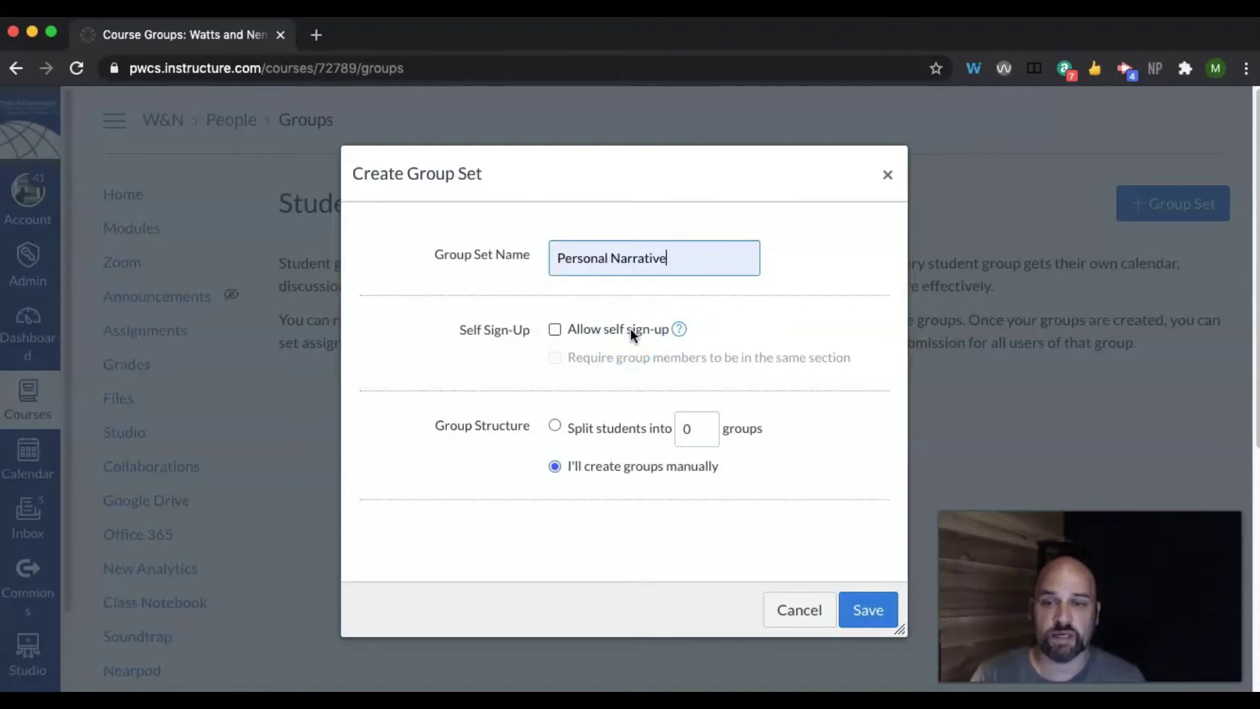
left_click(807, 612)
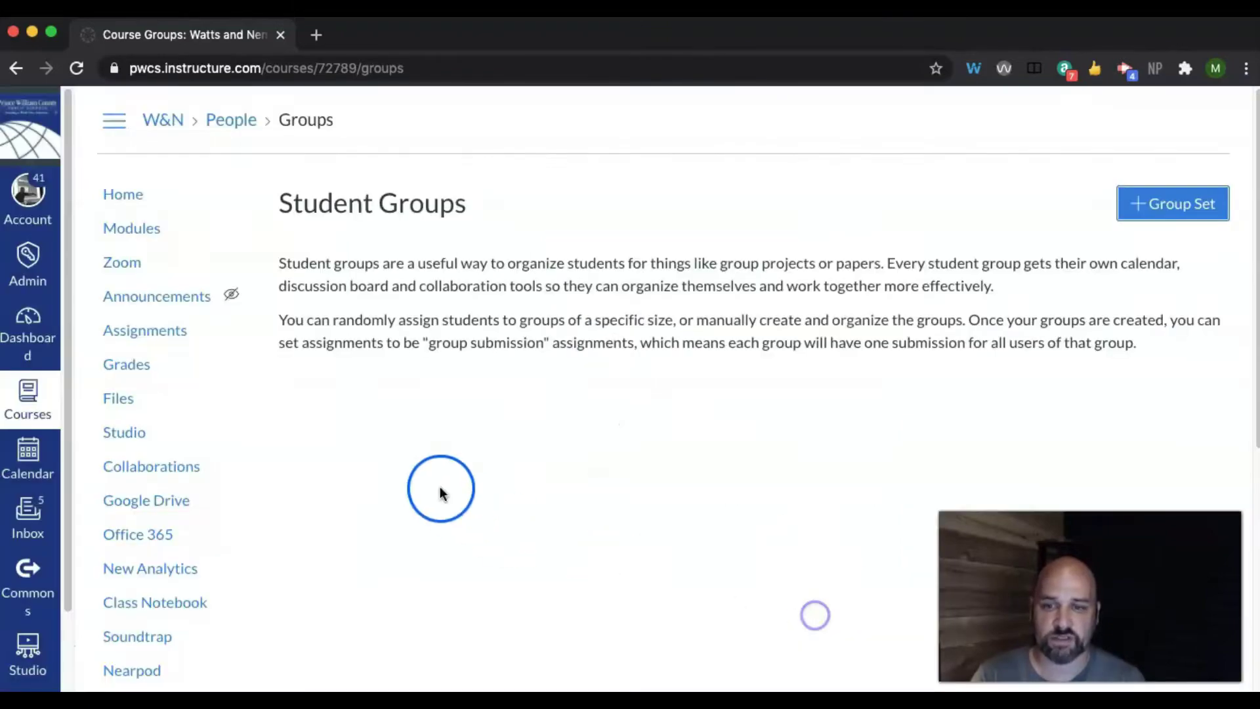
- Recreate the 'Personal Narrative' group set with manual group creation and save it
scroll(218, 600, "down", 6)
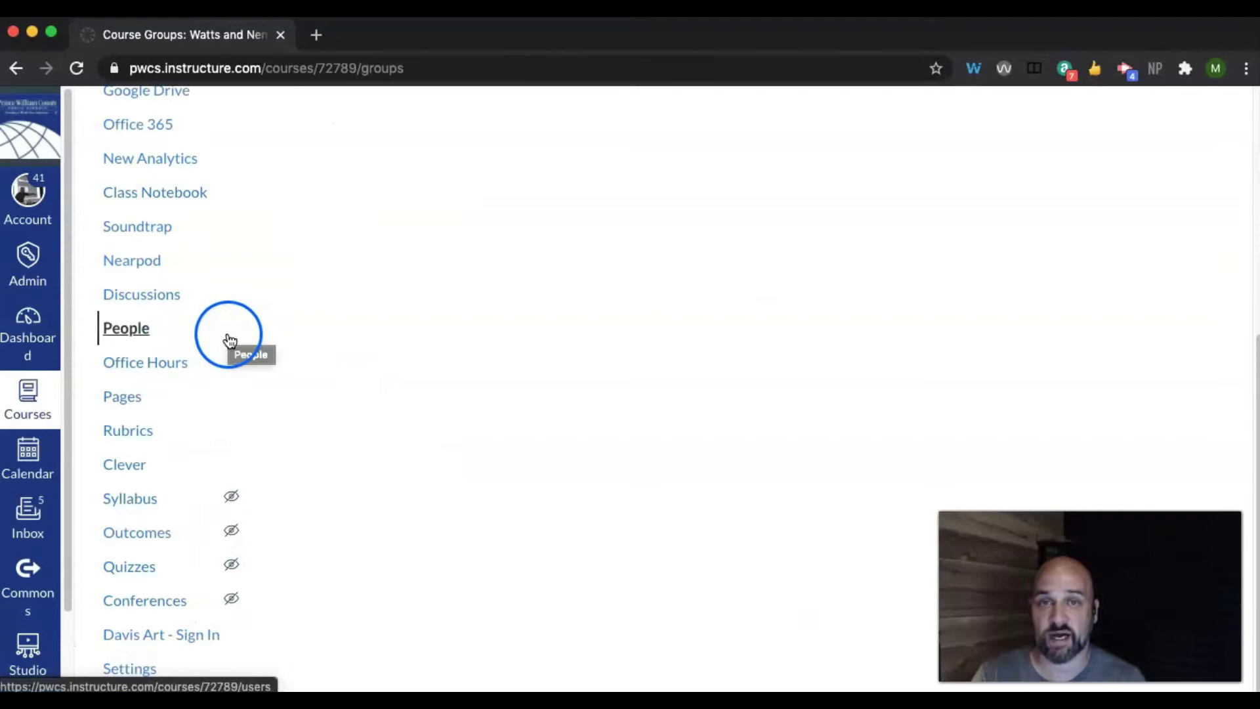
scroll(136, 336, "up", 6)
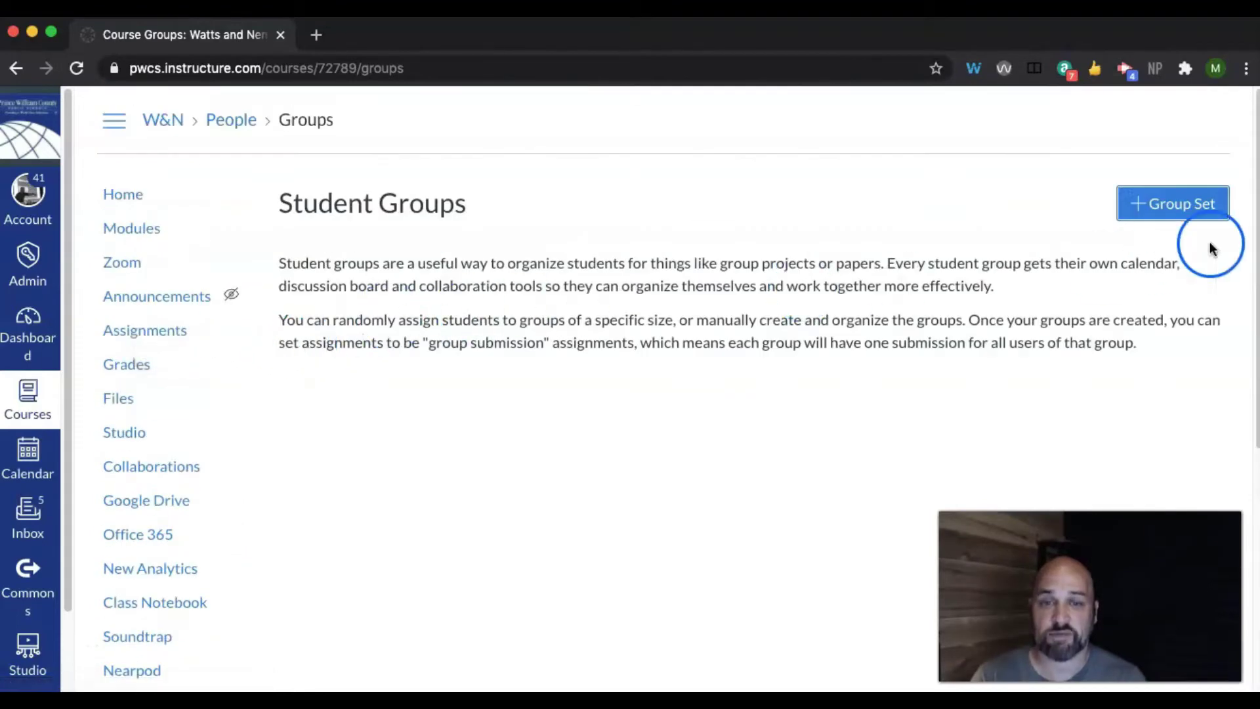
left_click(1182, 205)
left_click(681, 261)
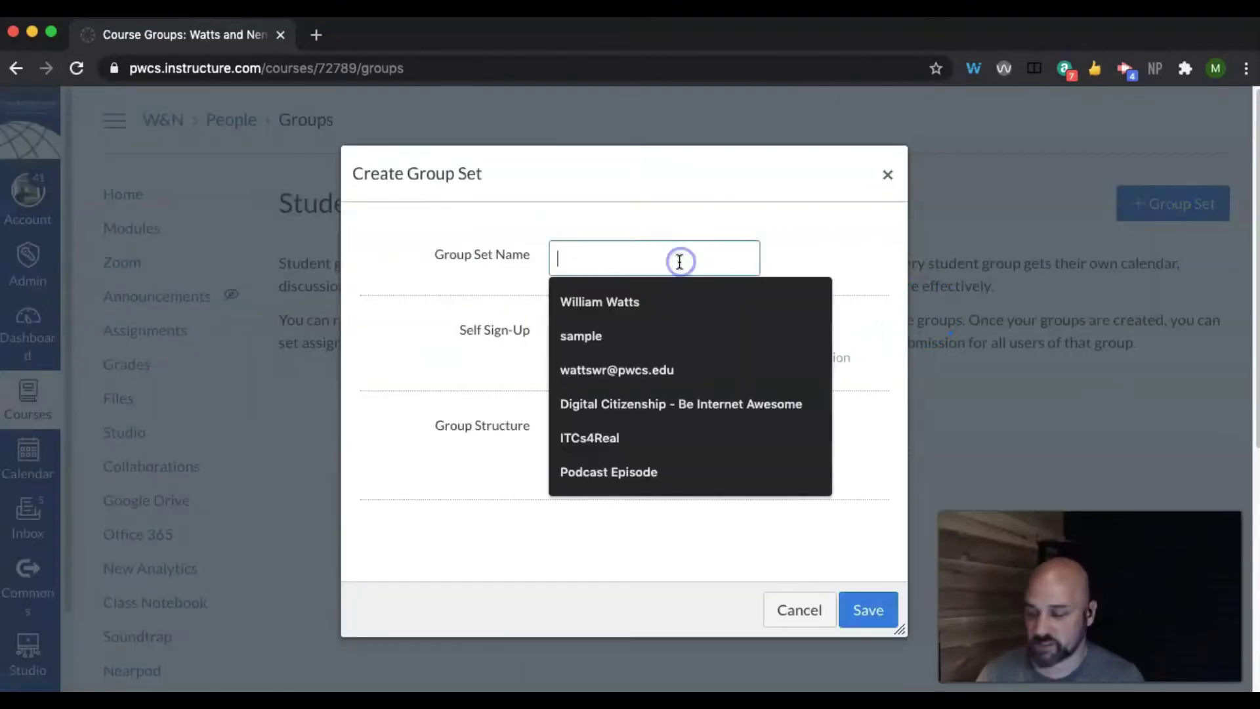
type("Pers")
left_click(663, 297)
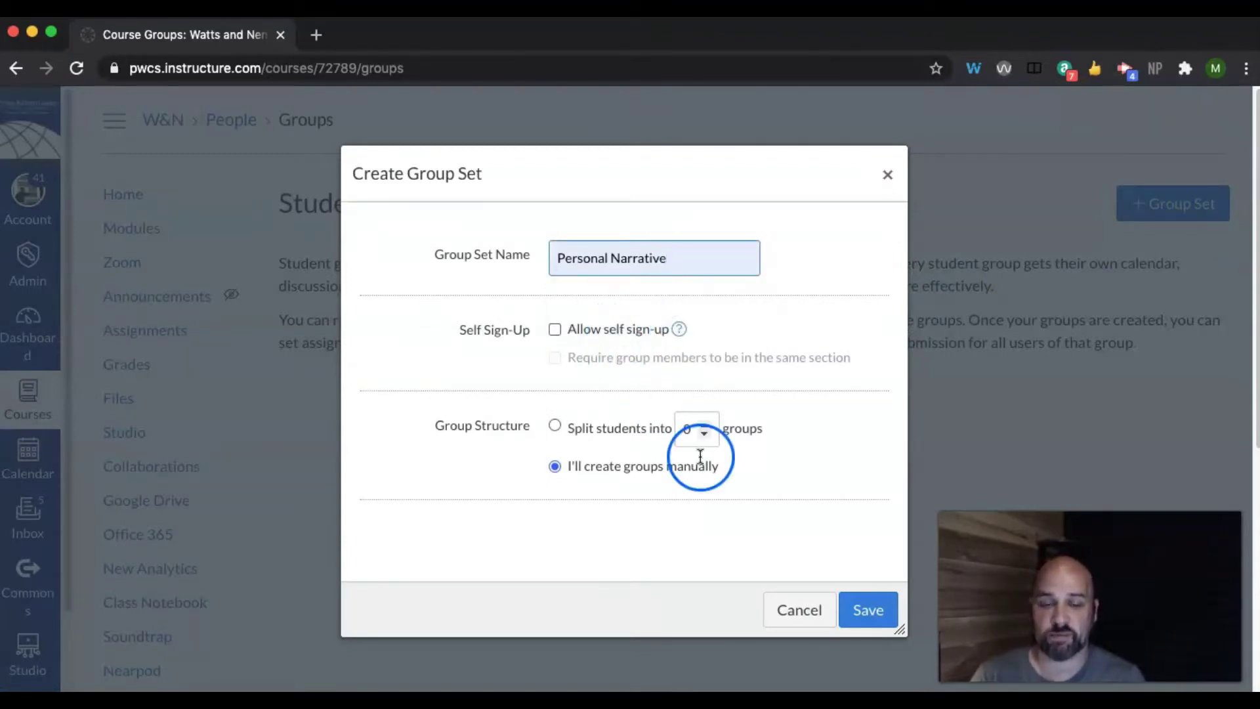
left_click(869, 611)
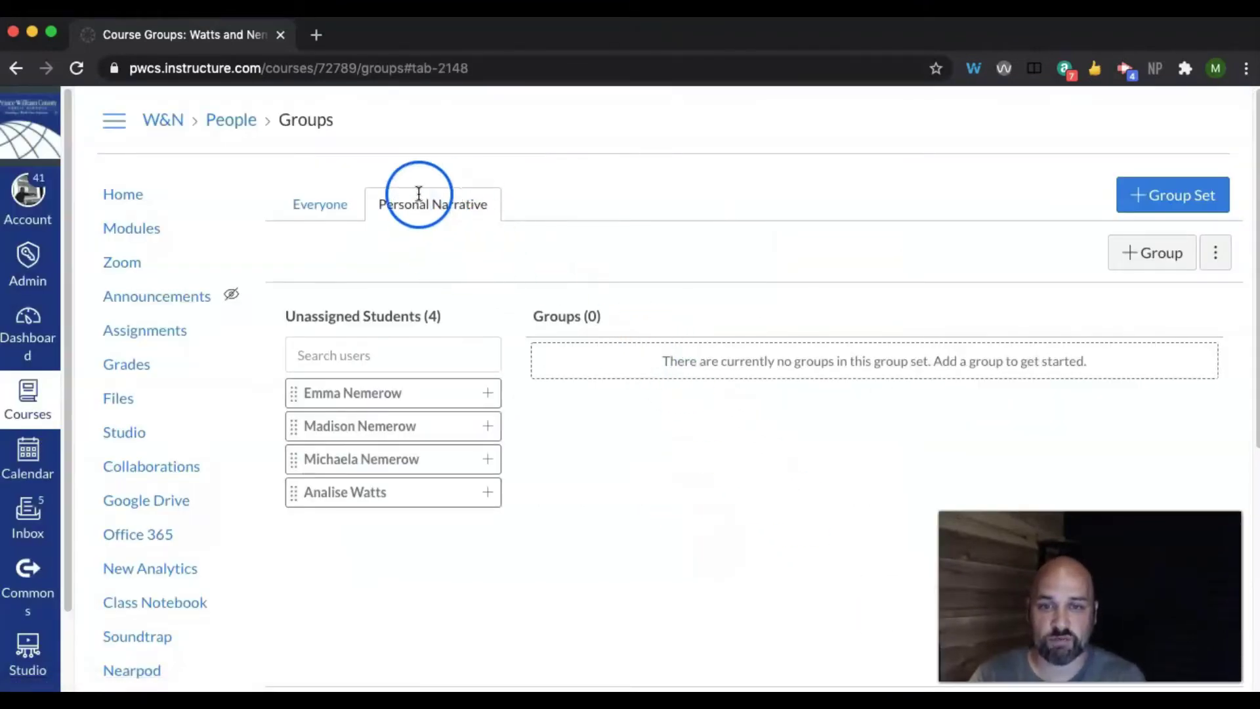
- Add two groups named Podcast and Essay to the set
left_click(1133, 253)
left_click(700, 369)
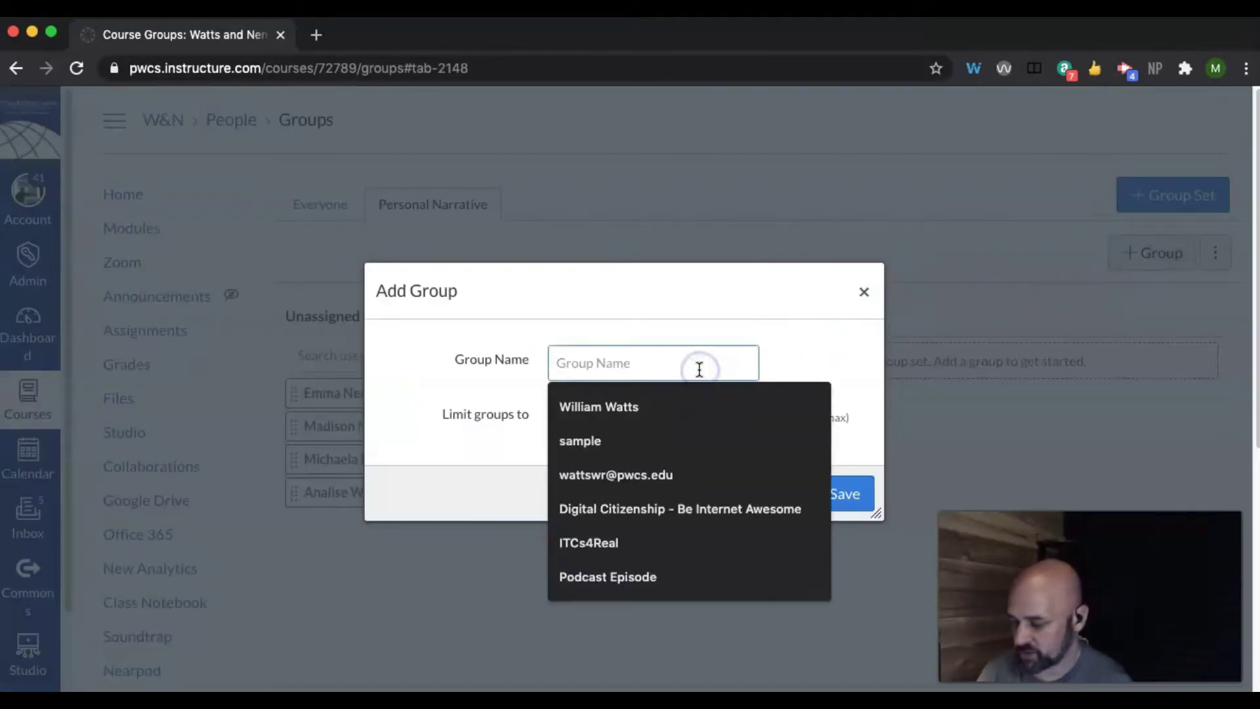
type("Podcast")
left_click(692, 407)
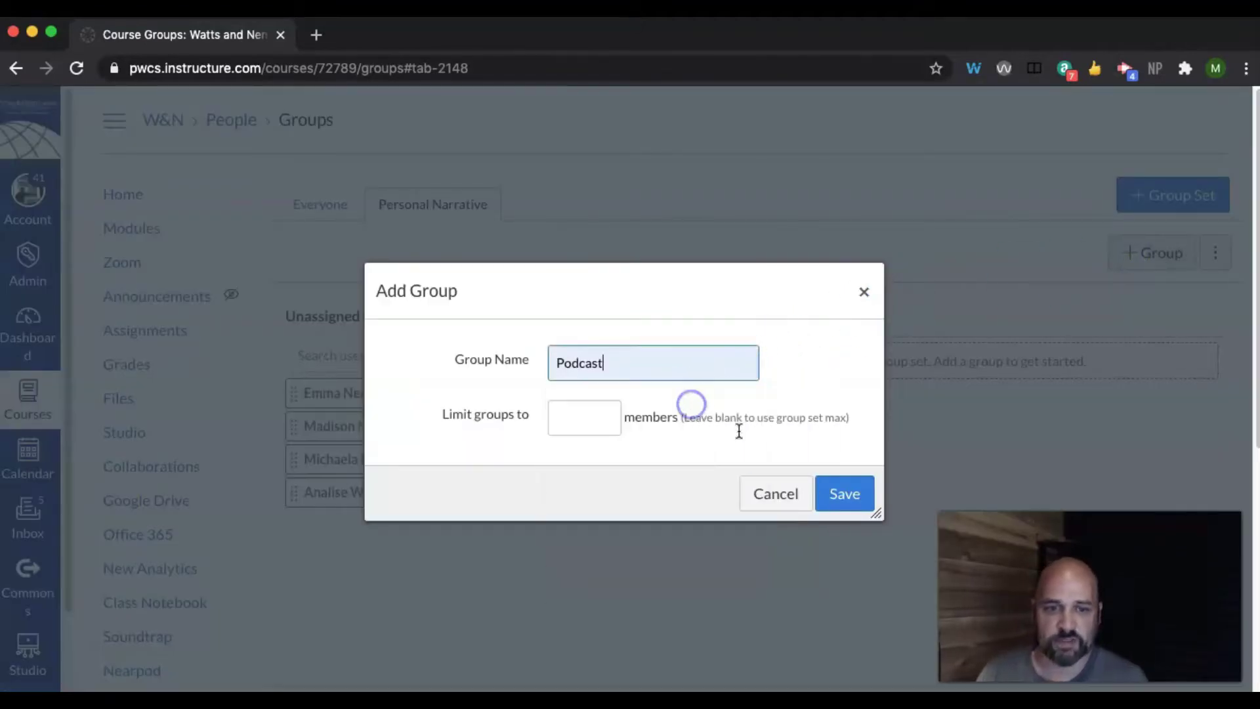
left_click(833, 494)
left_click(1158, 253)
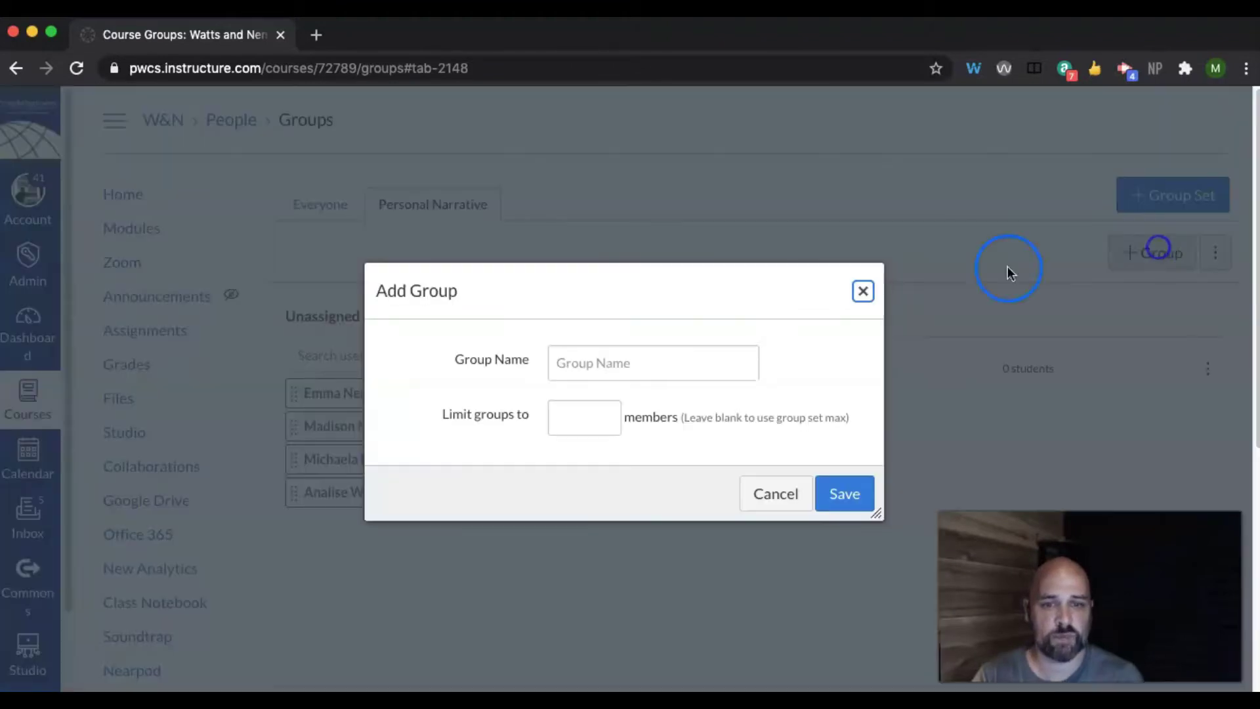
left_click(572, 367)
type("Essay")
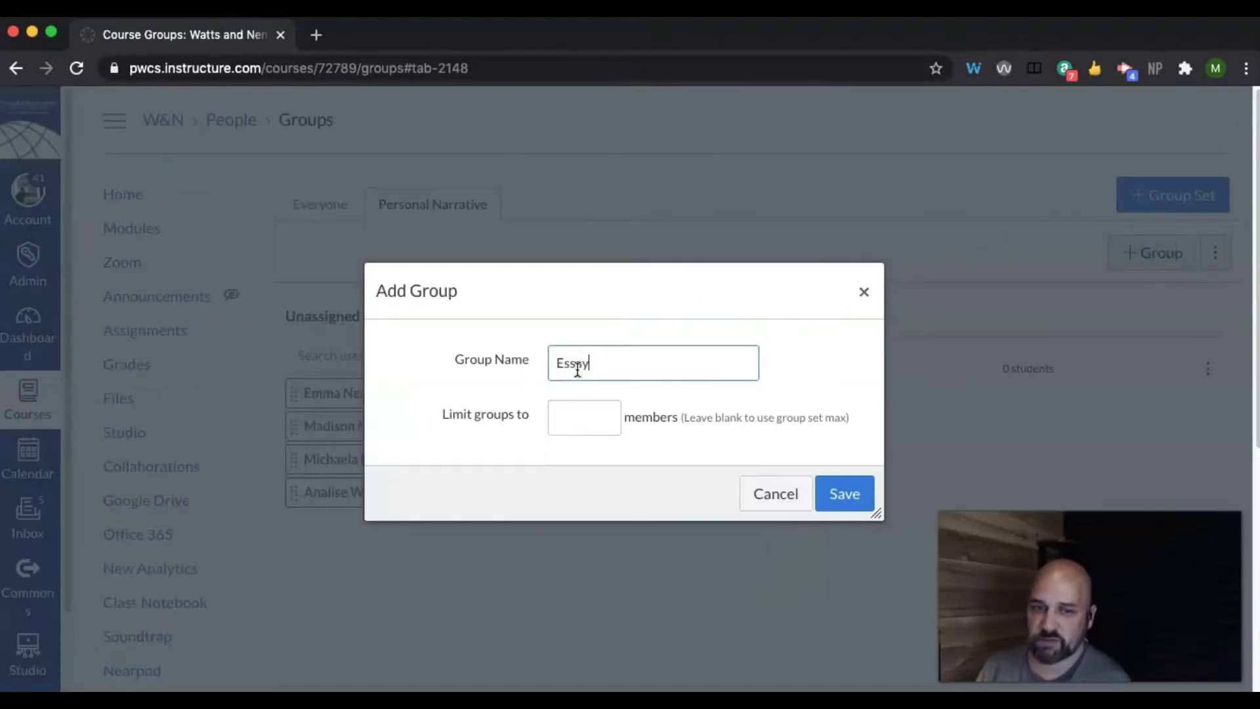
left_click(844, 494)
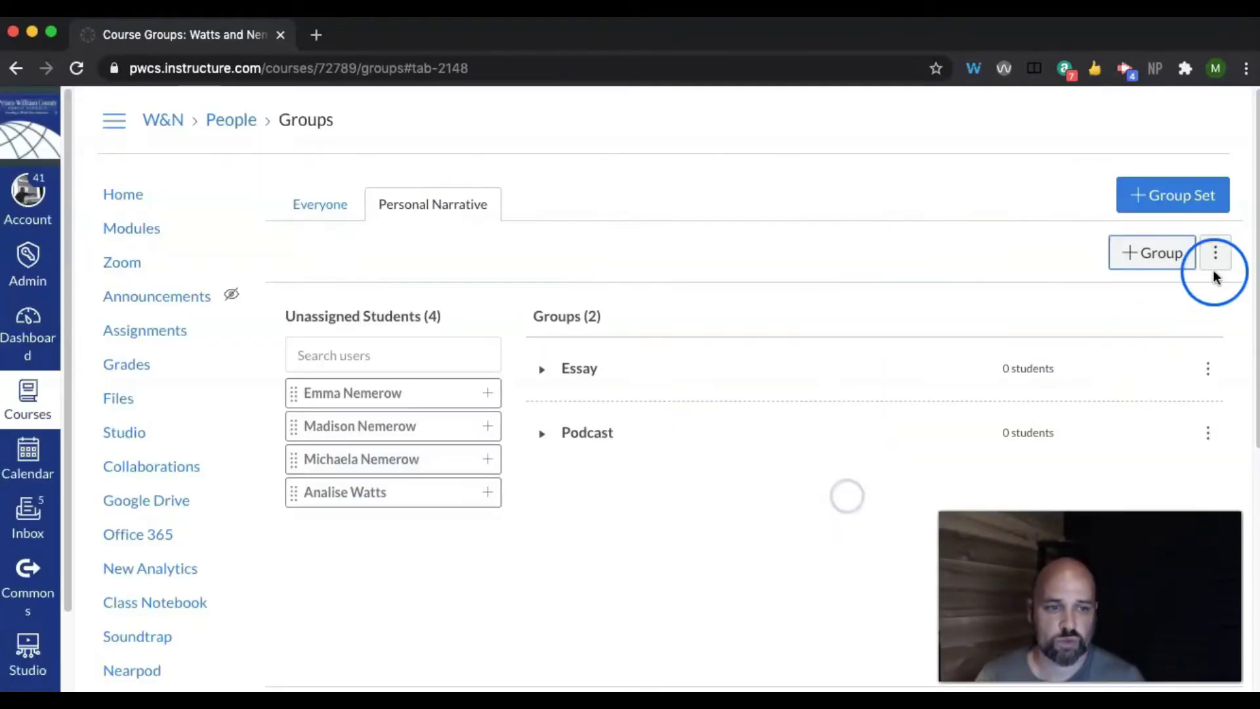
- Add a third group named Day in the Life
left_click(1150, 254)
left_click(591, 360)
type("D")
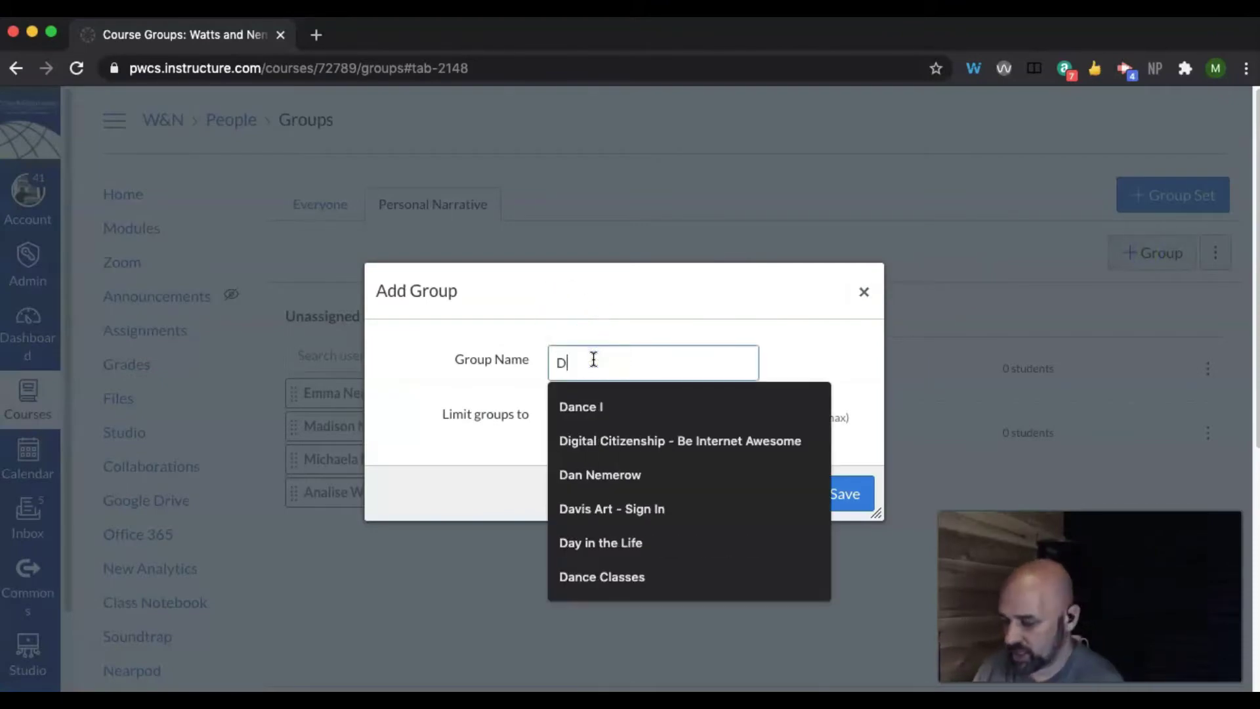
type("ay")
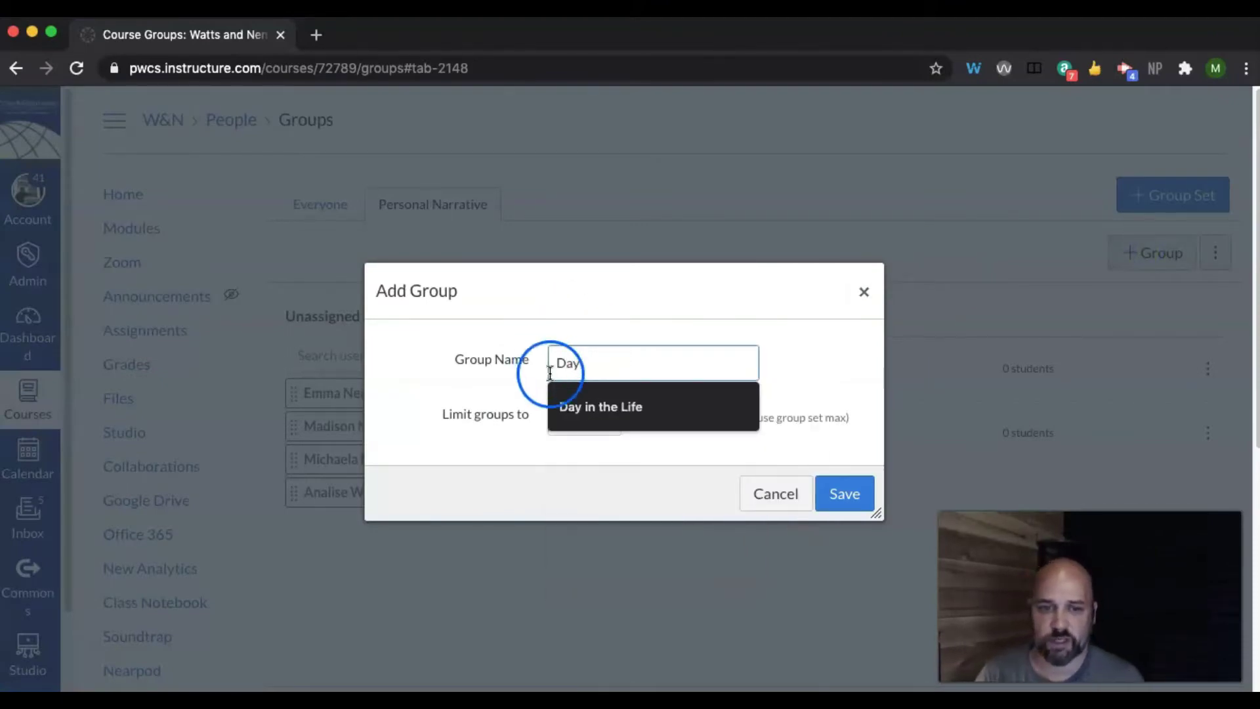
left_click(577, 398)
left_click(824, 489)
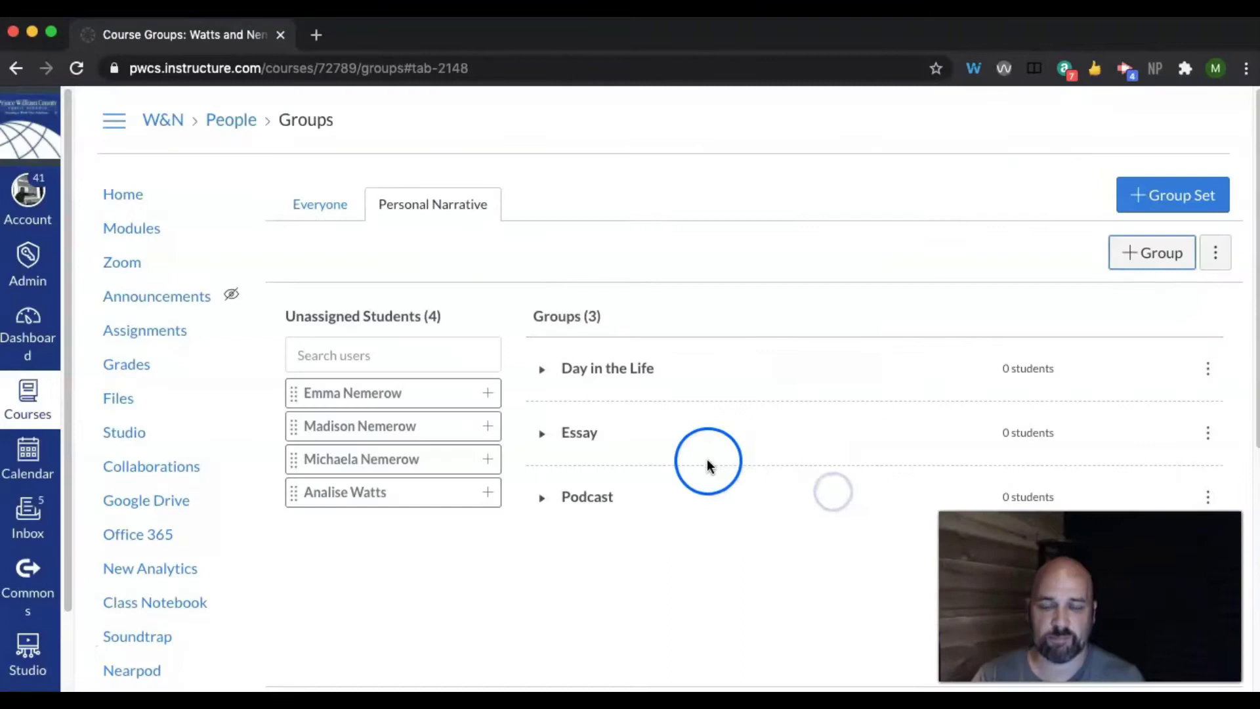
- Assign two students to Podcast, one to Day in the Life and one to Essay
scroll(709, 464, "down", 2)
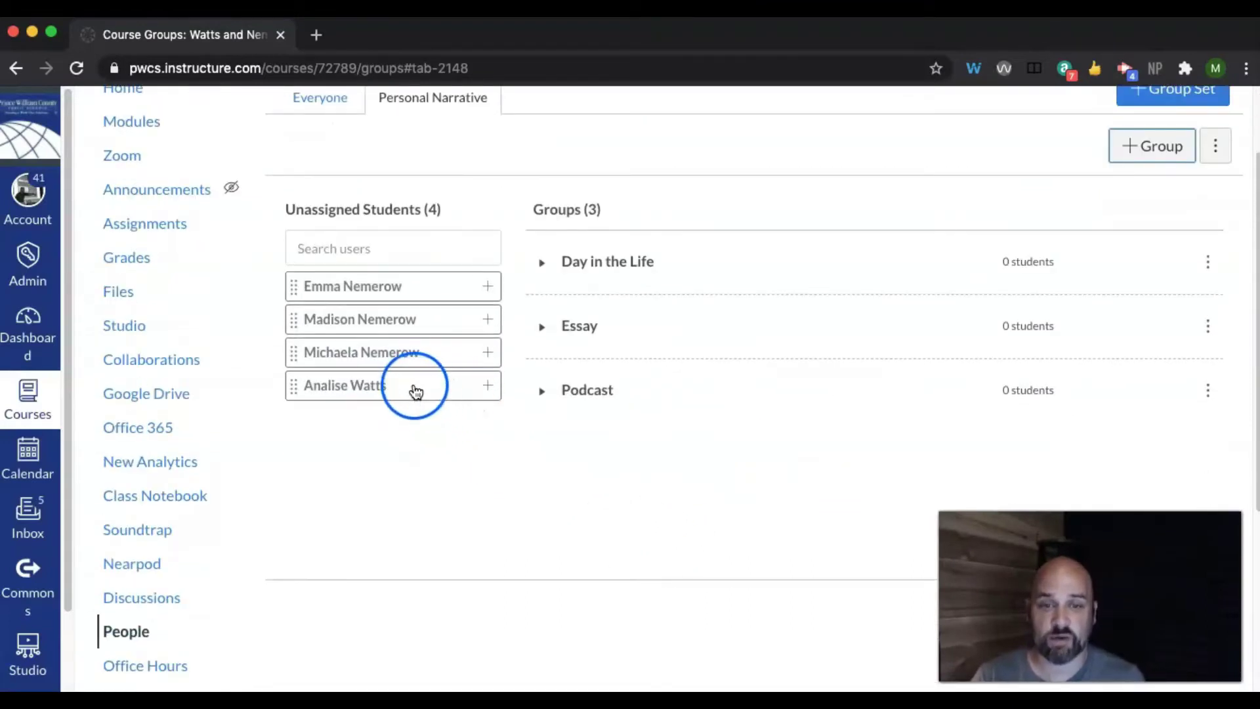
left_click_drag(413, 391, 665, 397)
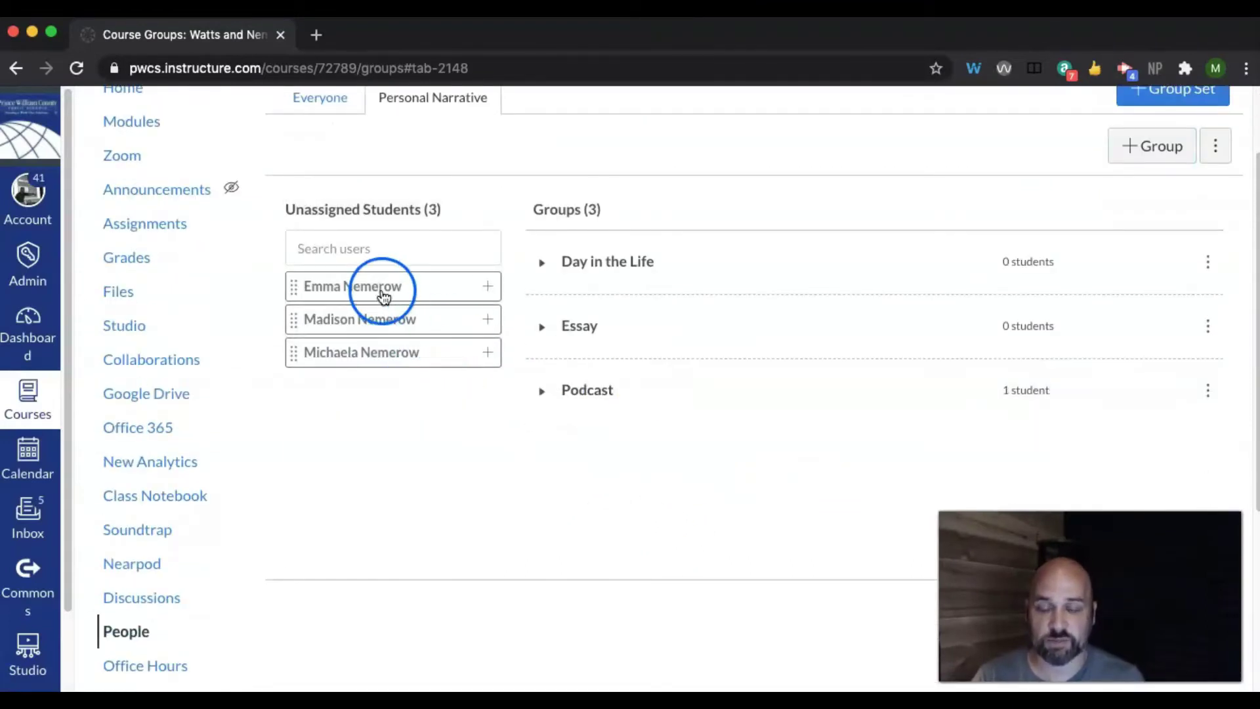
left_click_drag(397, 287, 692, 399)
left_click_drag(337, 322, 535, 269)
left_click_drag(402, 289, 584, 324)
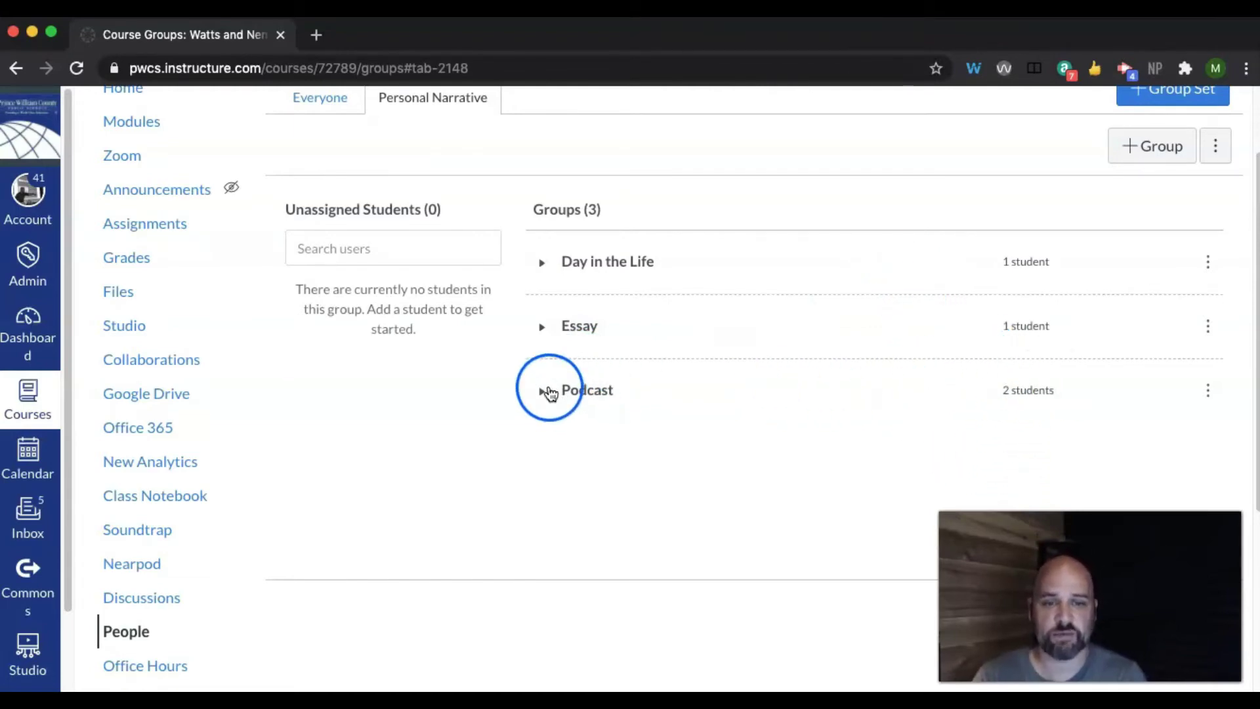
- Make one of the Podcast group's members its group leader
left_click(542, 394)
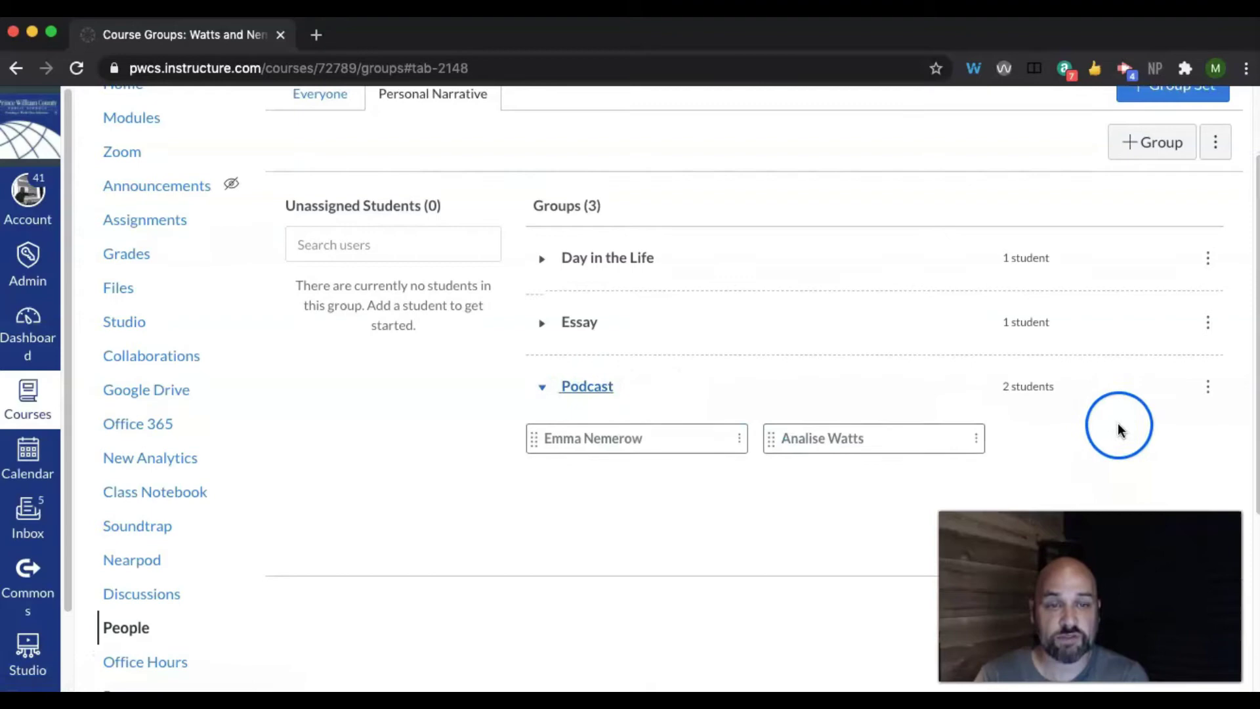
scroll(1050, 430, "down", 1)
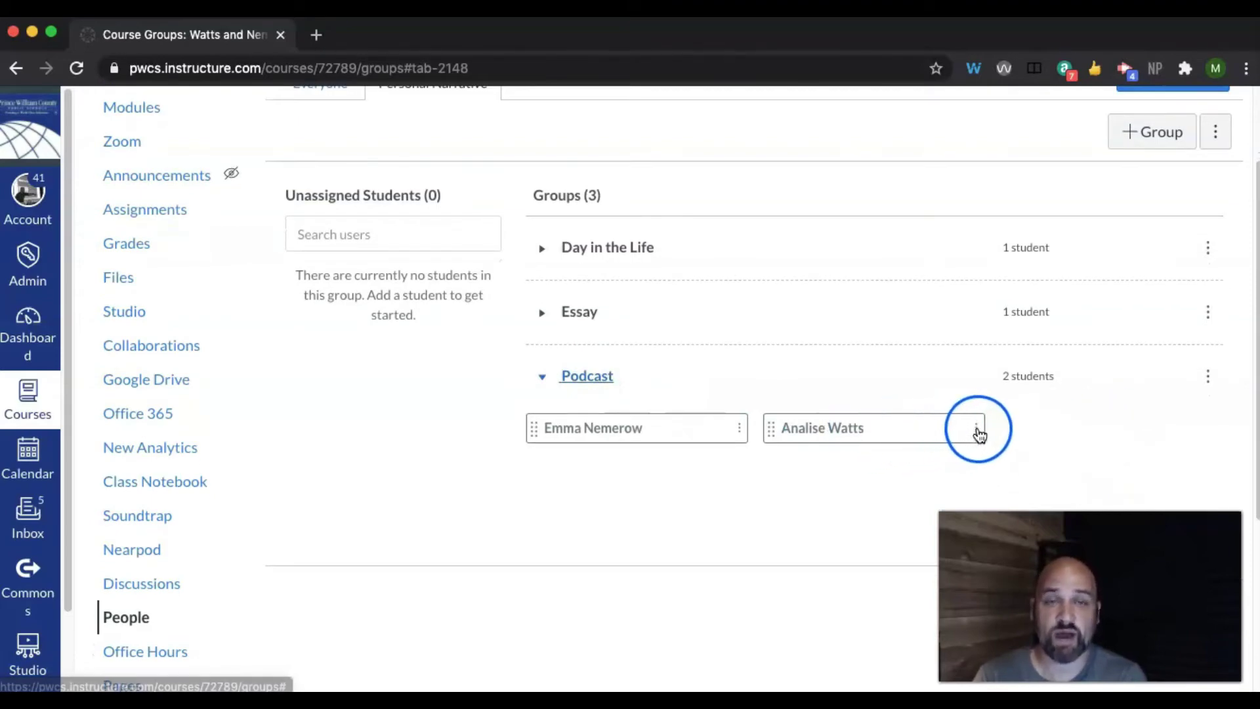
left_click(977, 429)
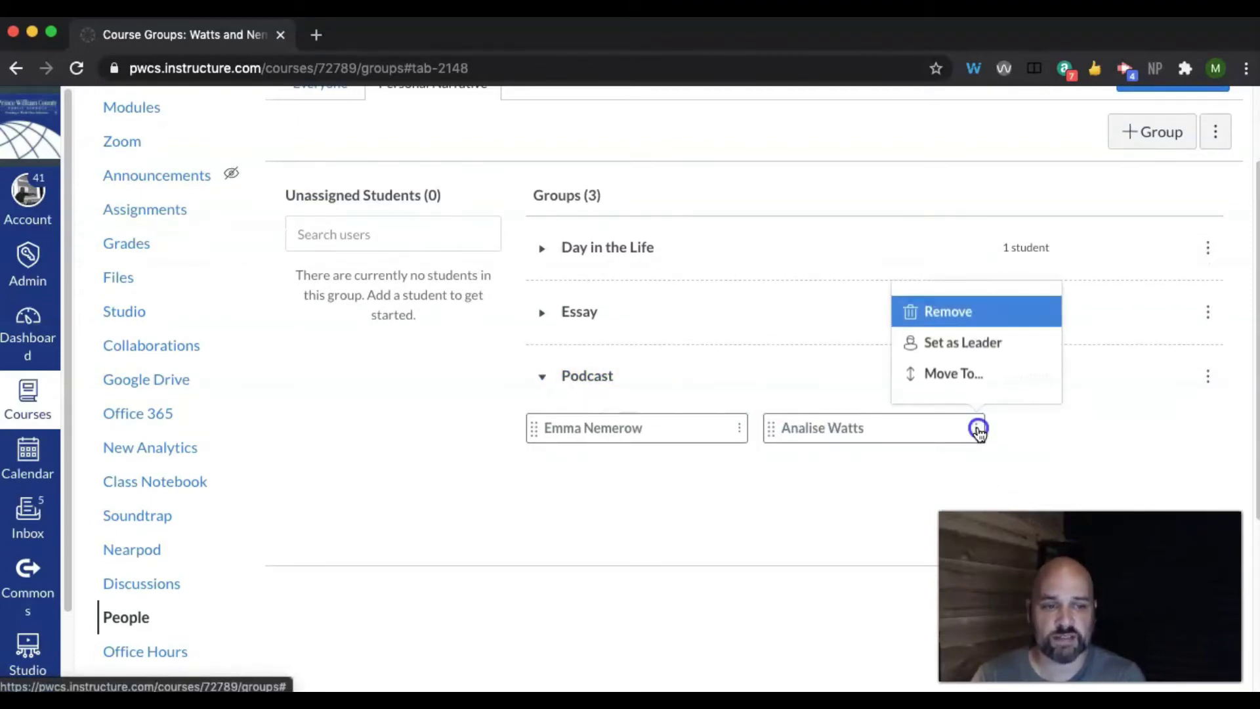
left_click(952, 342)
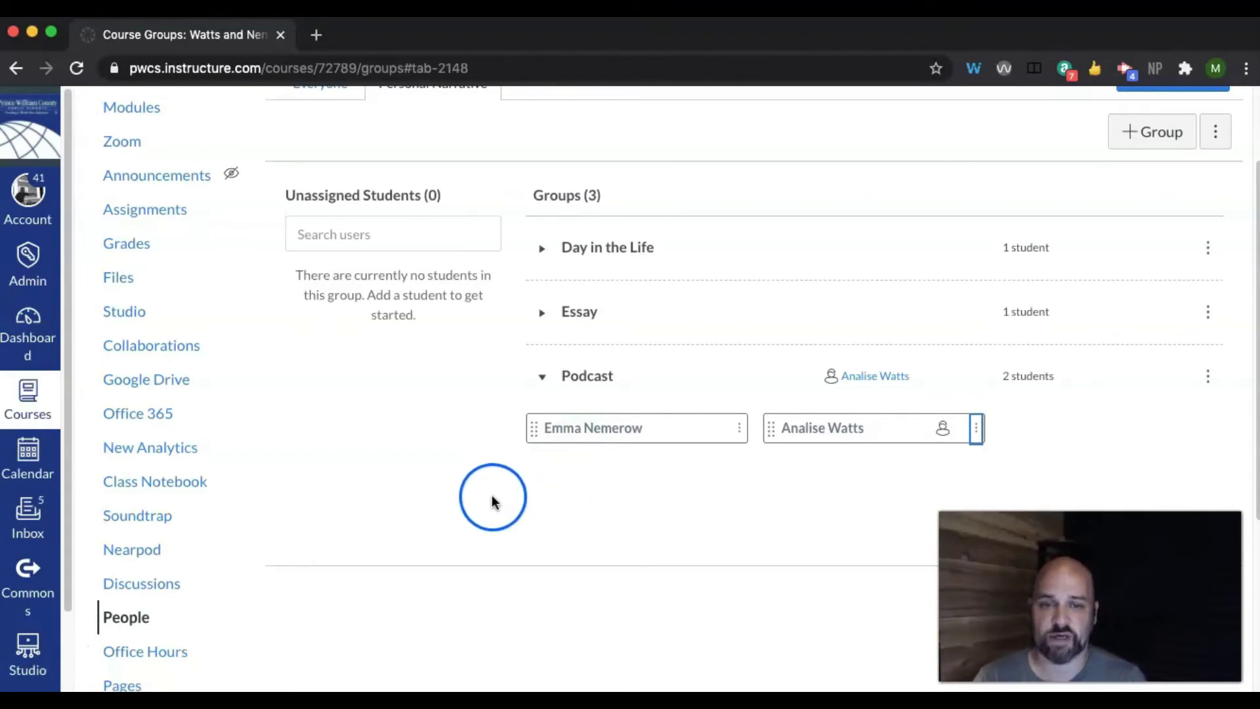
scroll(494, 501, "up", 3)
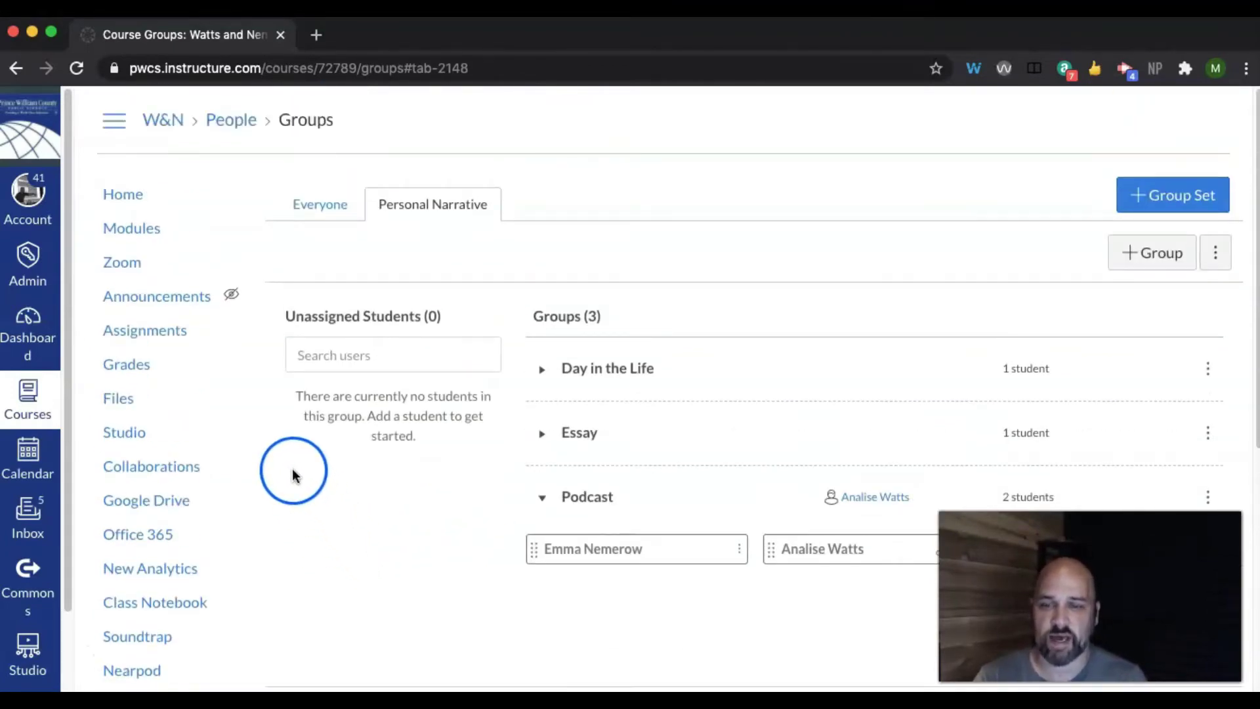
- Open the Podcast Episode assignment from Assignments for editing
left_click(152, 329)
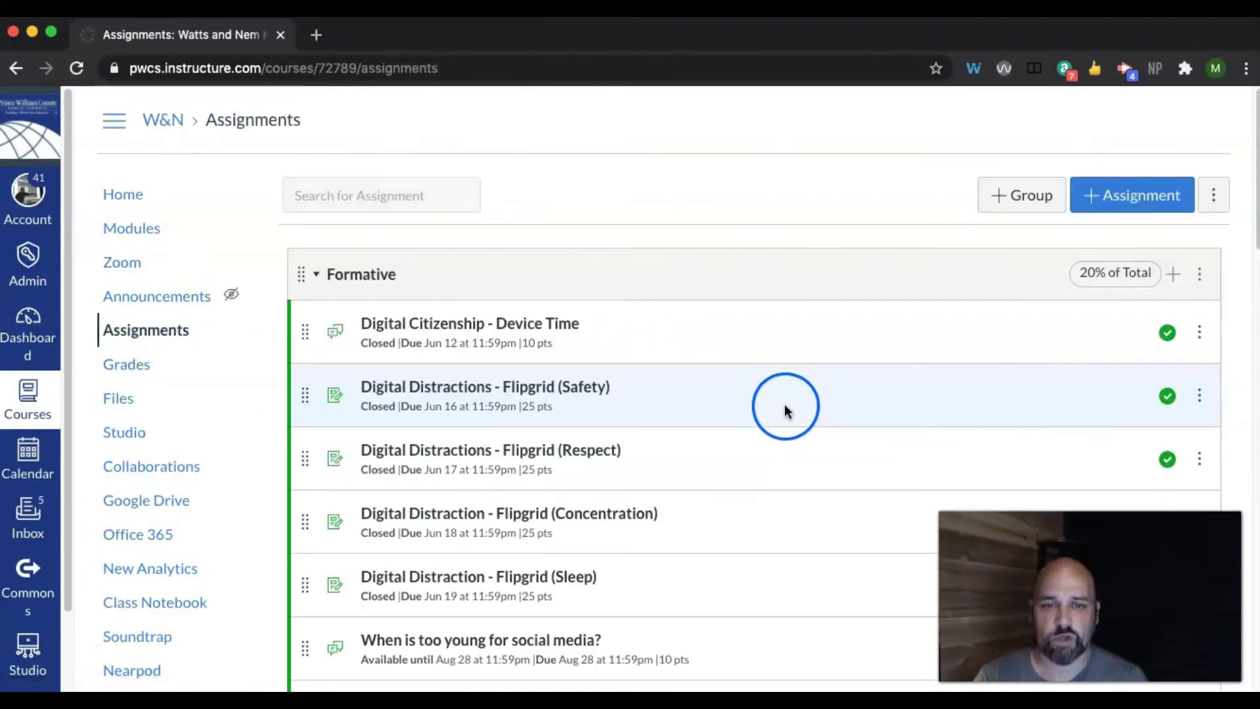
scroll(728, 413, "down", 12)
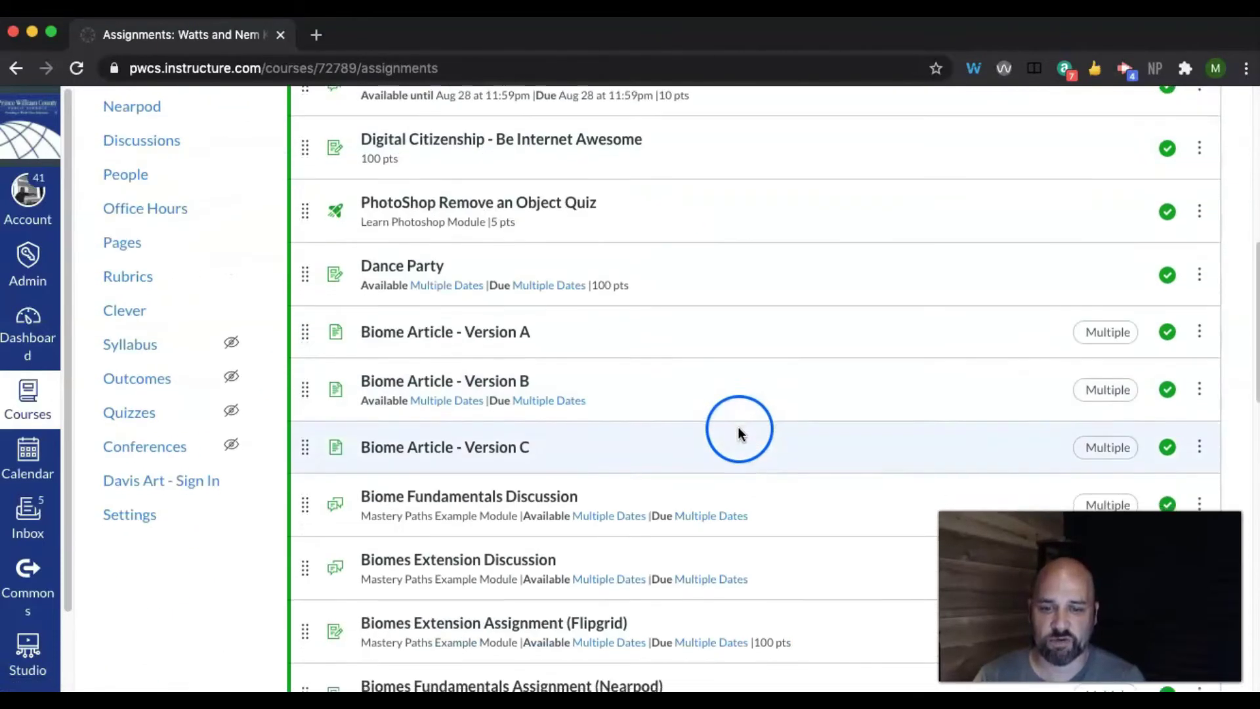
scroll(739, 434, "down", 16)
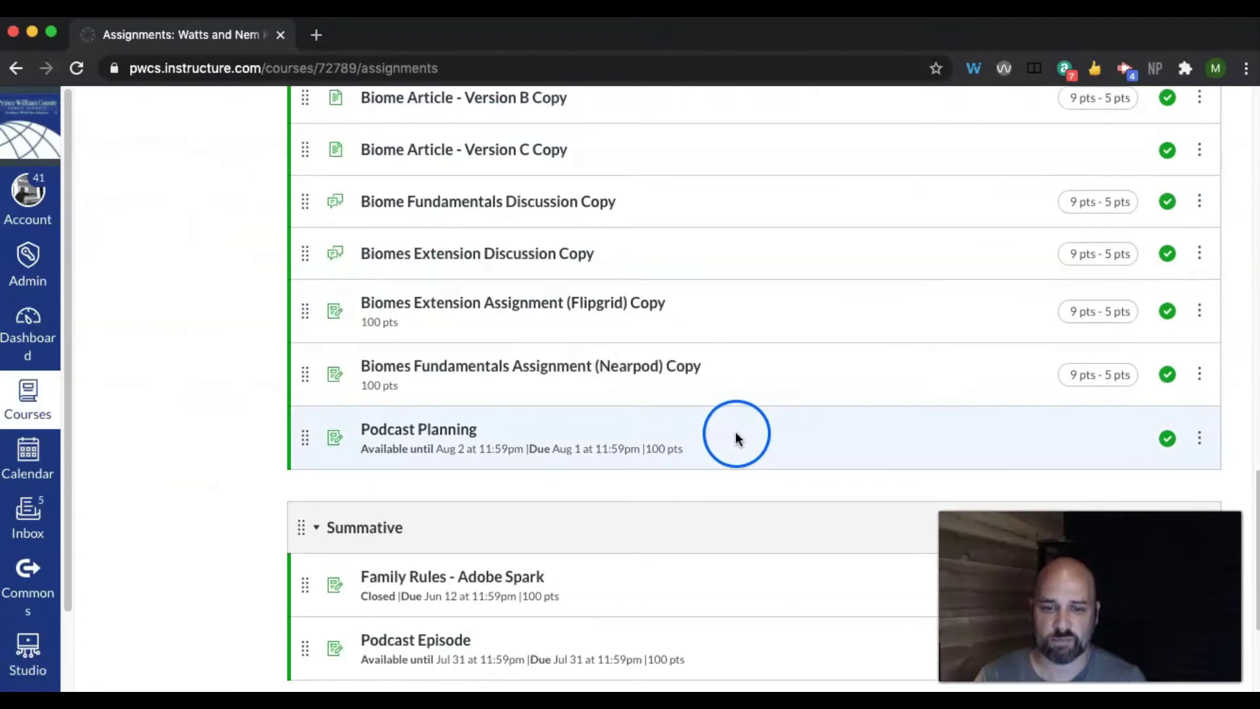
scroll(735, 434, "down", 5)
left_click(403, 412)
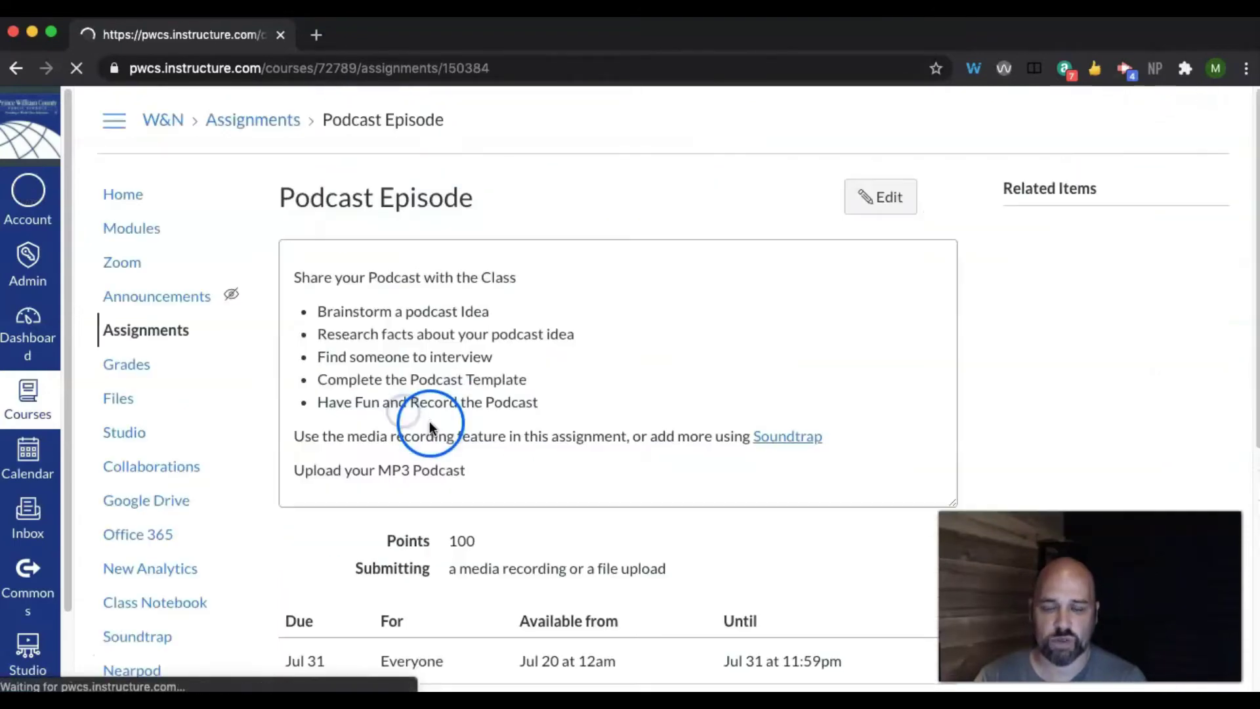
left_click(878, 198)
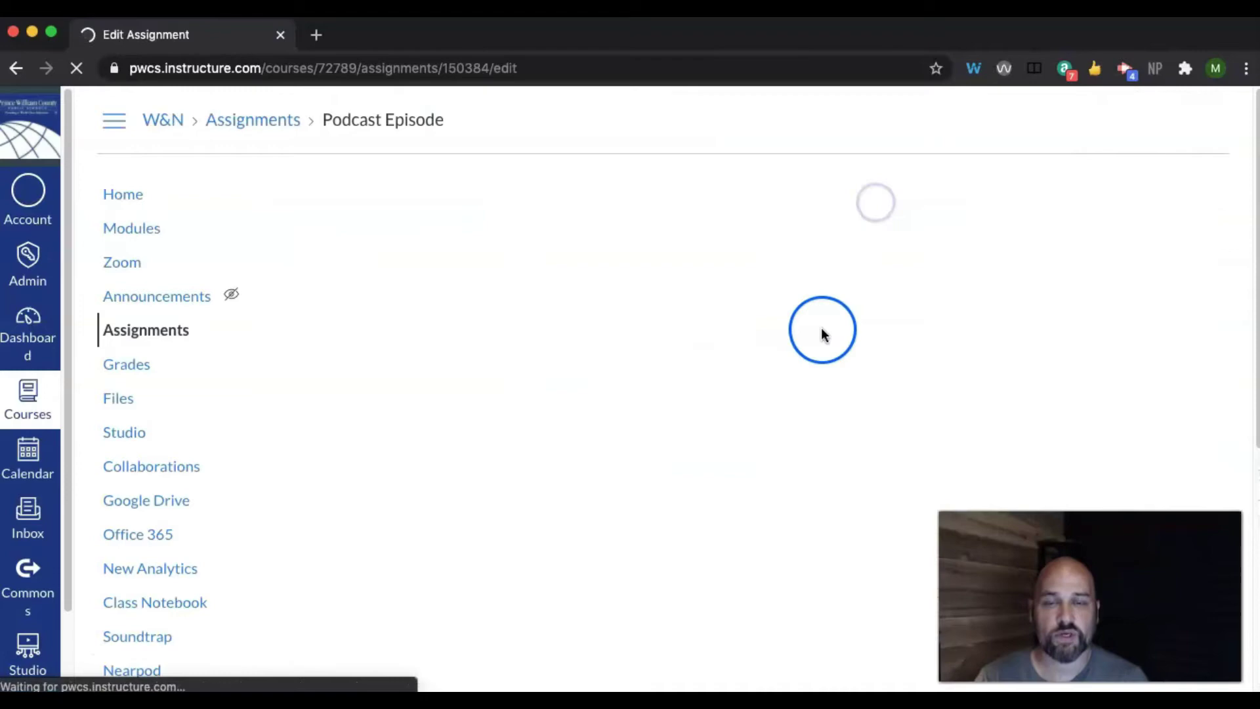
- Make it a group assignment for the Personal Narrative set, graded individually
scroll(826, 601, "down", 4)
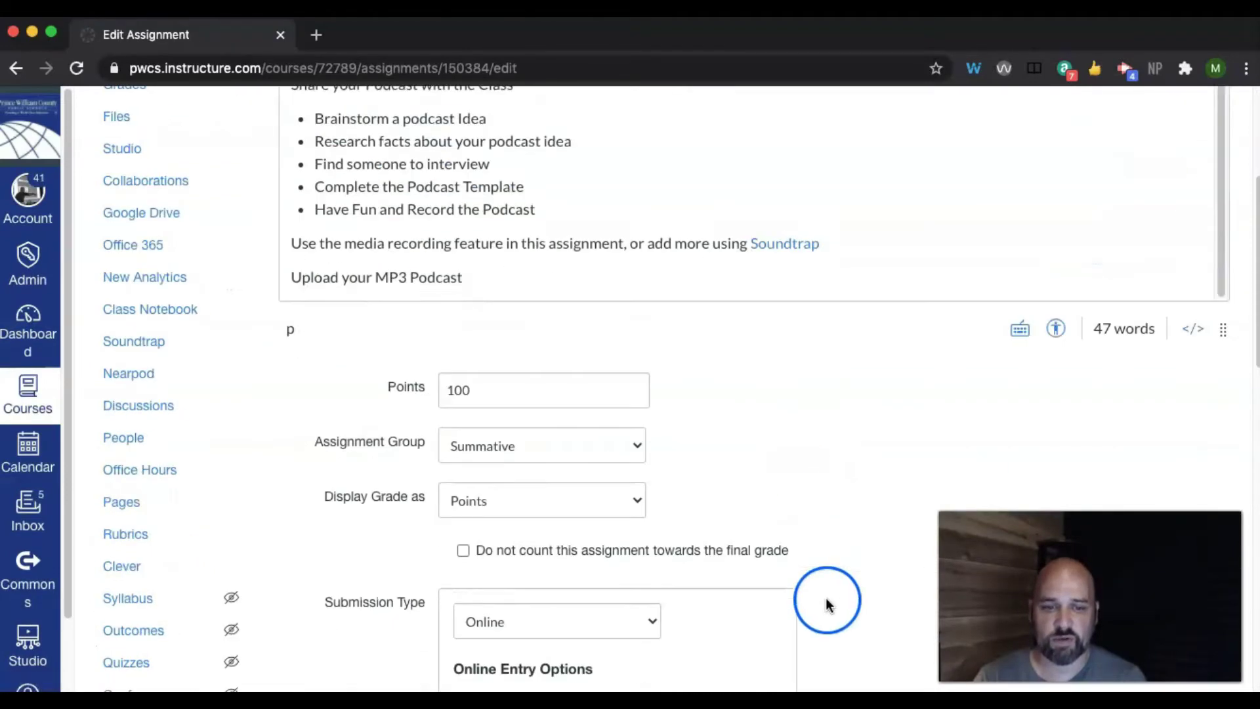
scroll(826, 600, "down", 8)
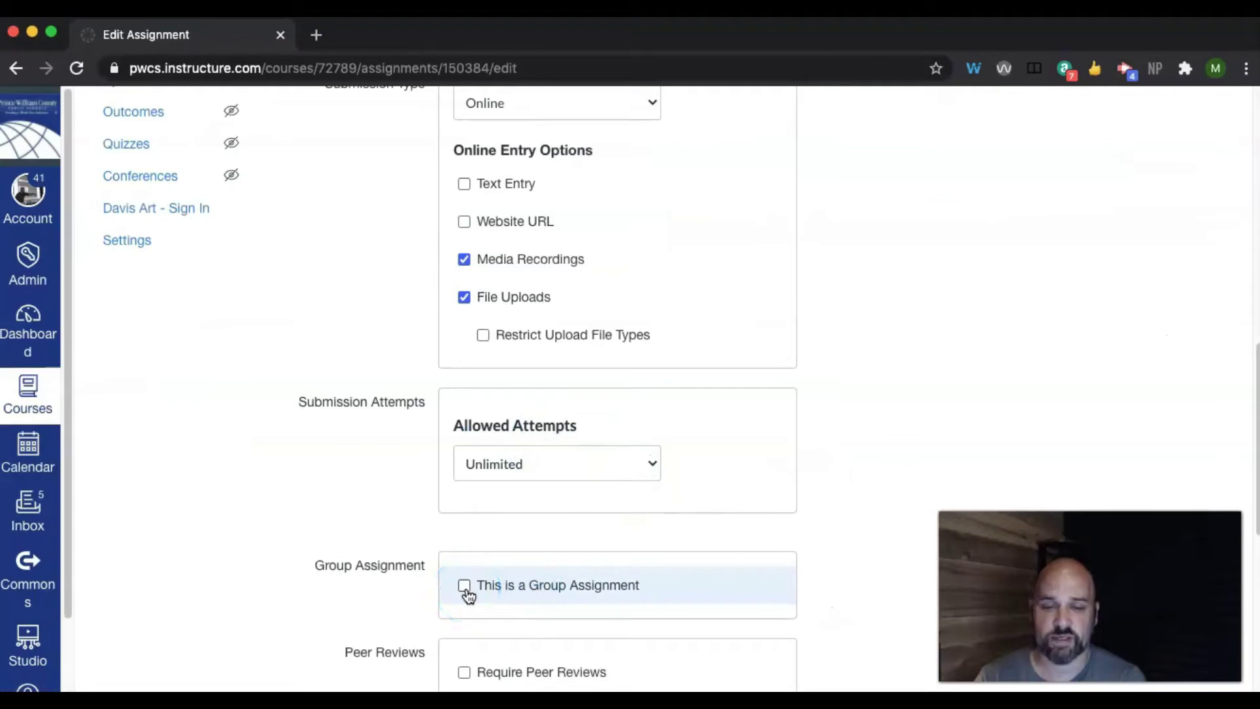
left_click(466, 588)
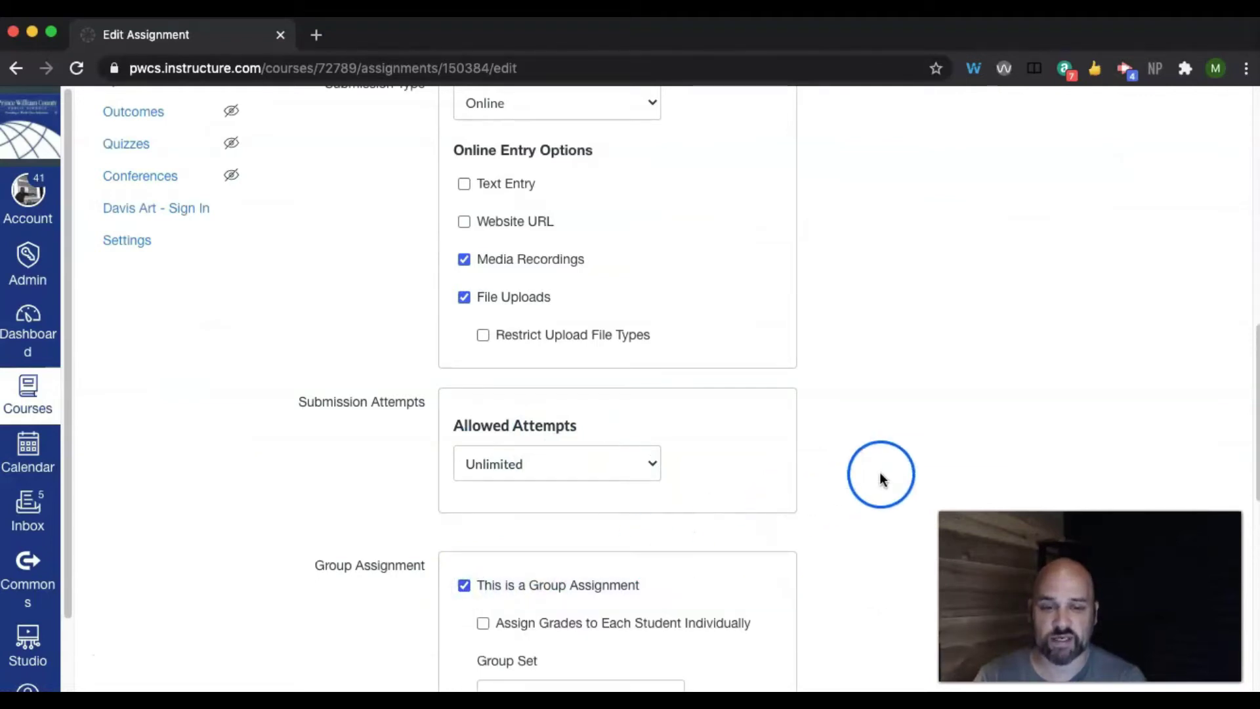
scroll(880, 473, "down", 3)
left_click(620, 486)
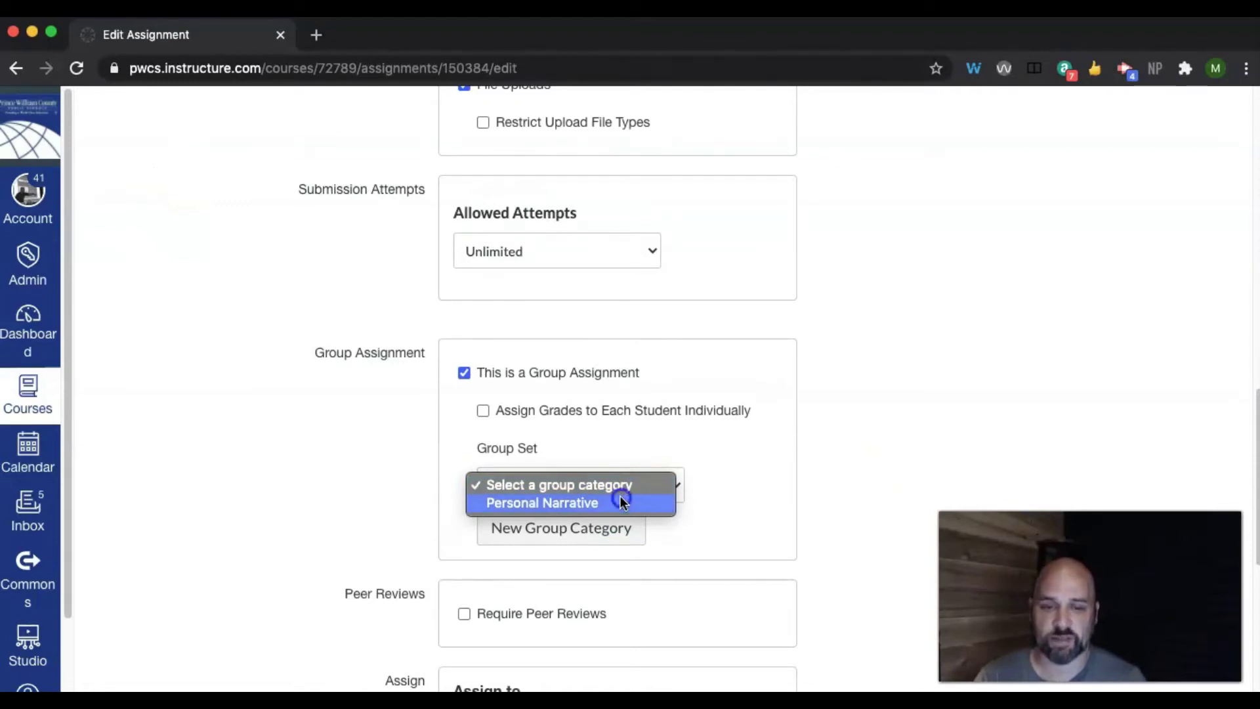
left_click(620, 499)
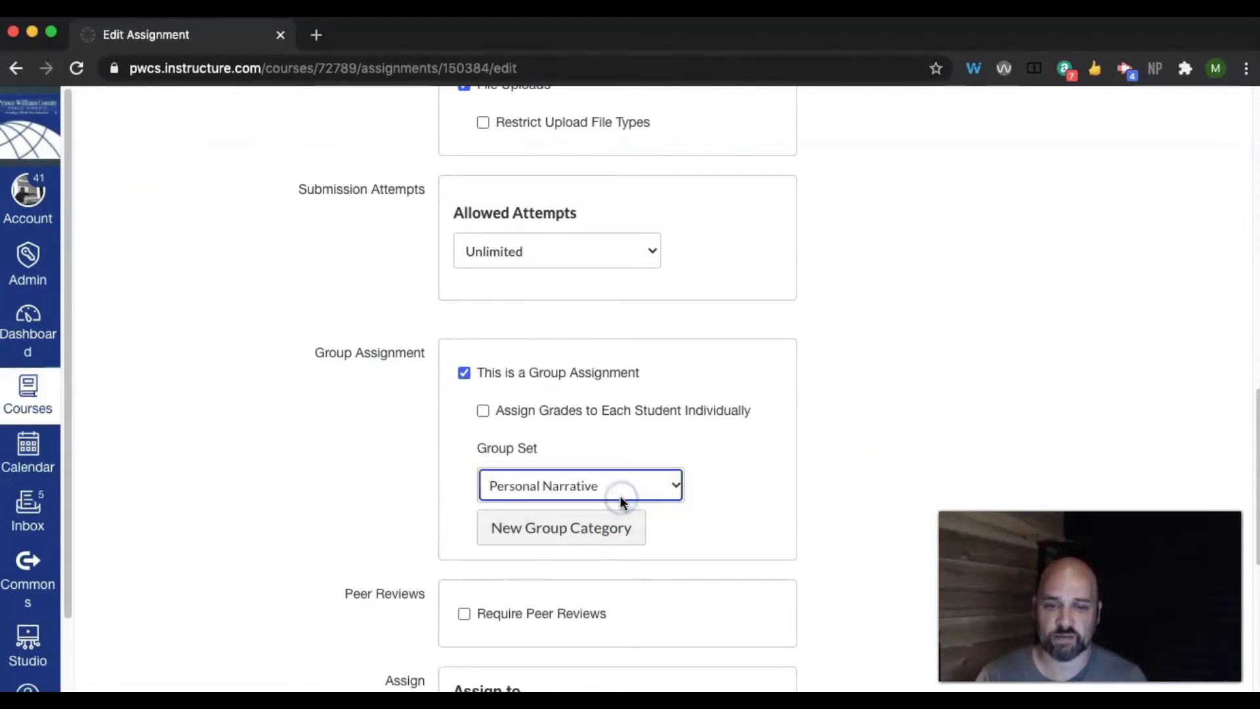
left_click(518, 414)
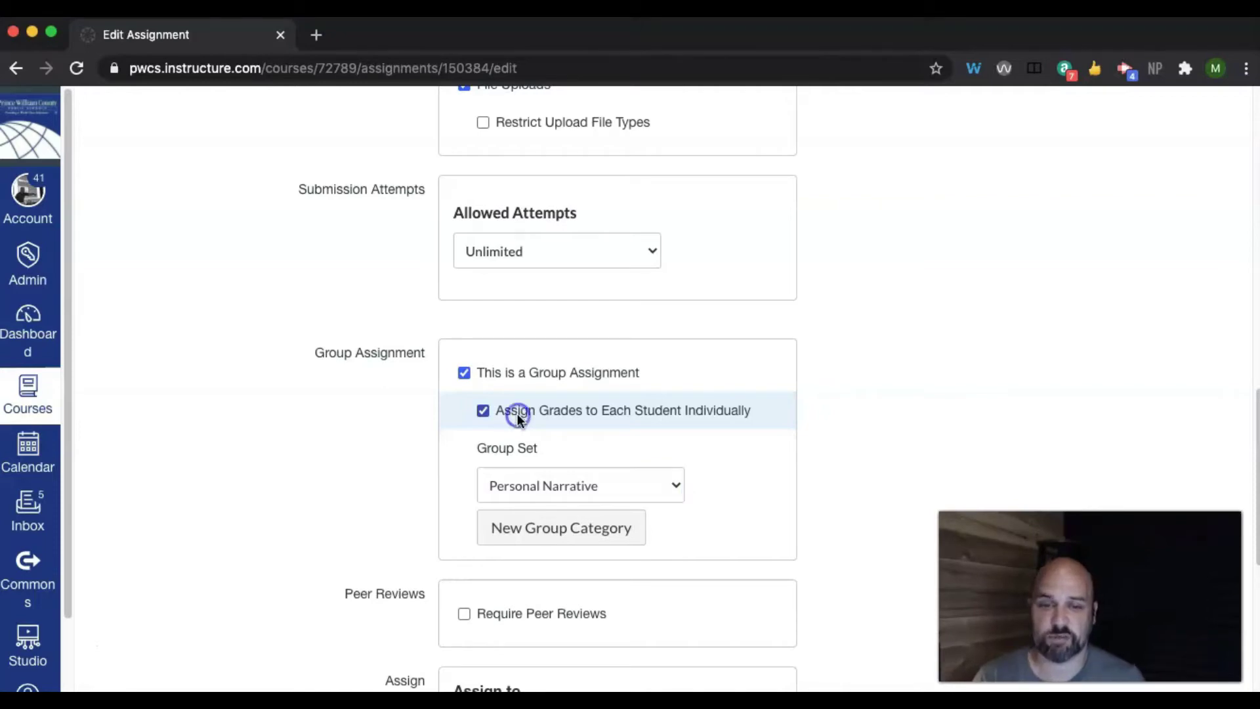
left_click(739, 451)
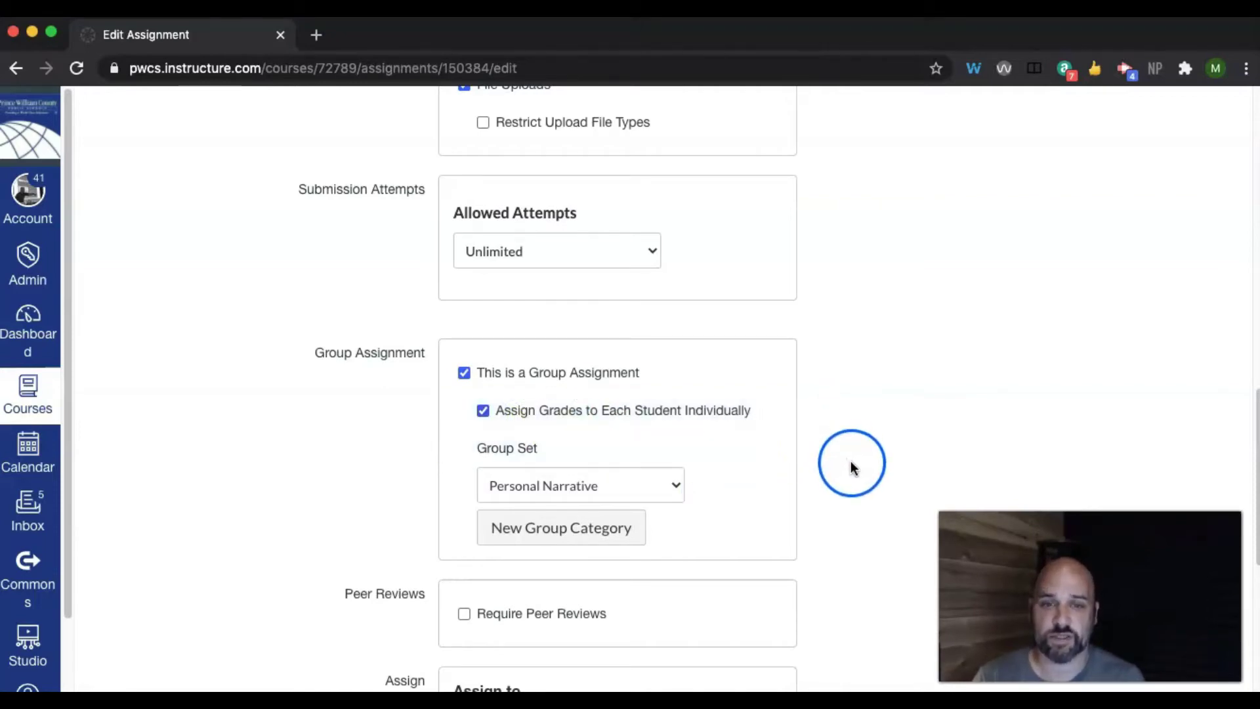
- Keep the submission type as Online and save the assignment
scroll(849, 470, "up", 3)
scroll(847, 475, "up", 3)
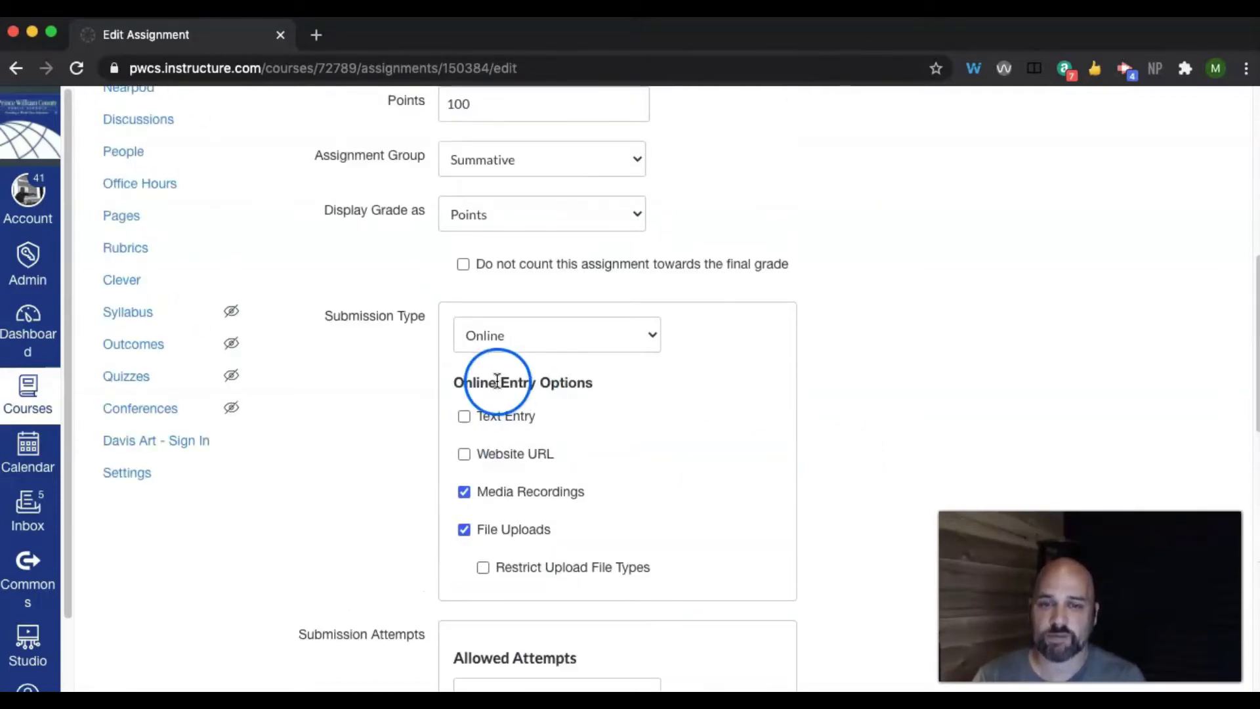
left_click(653, 336)
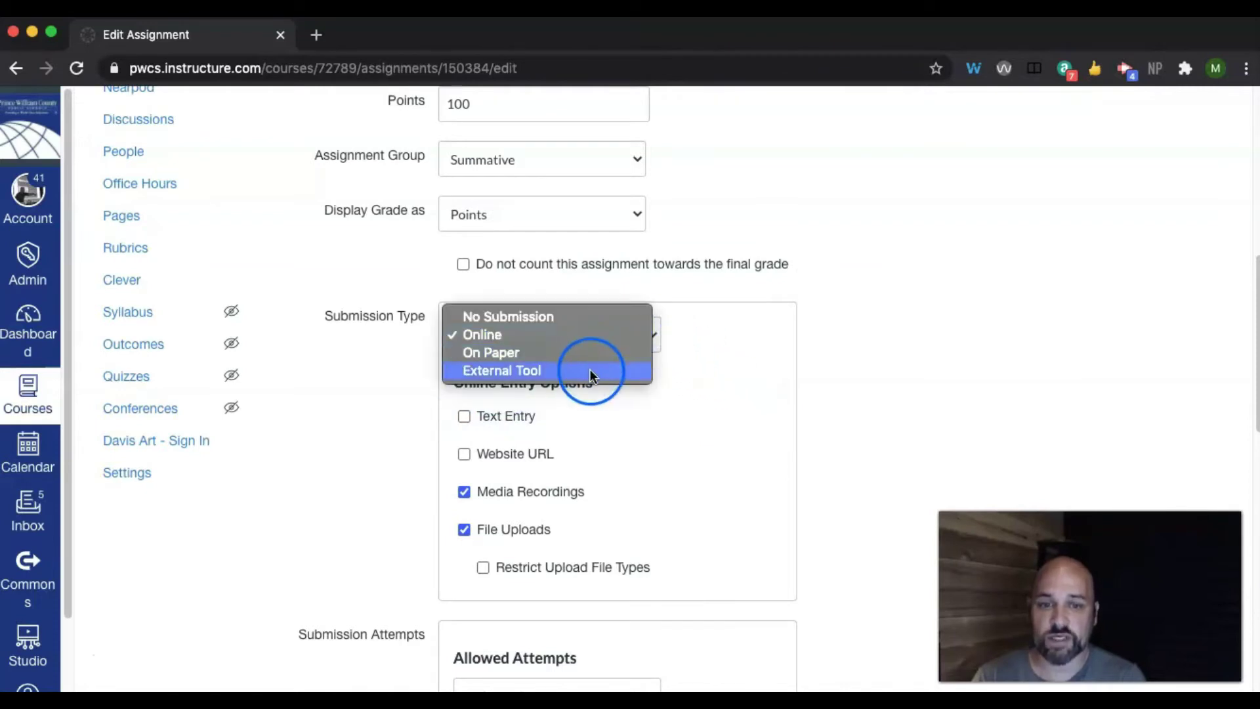
left_click(814, 447)
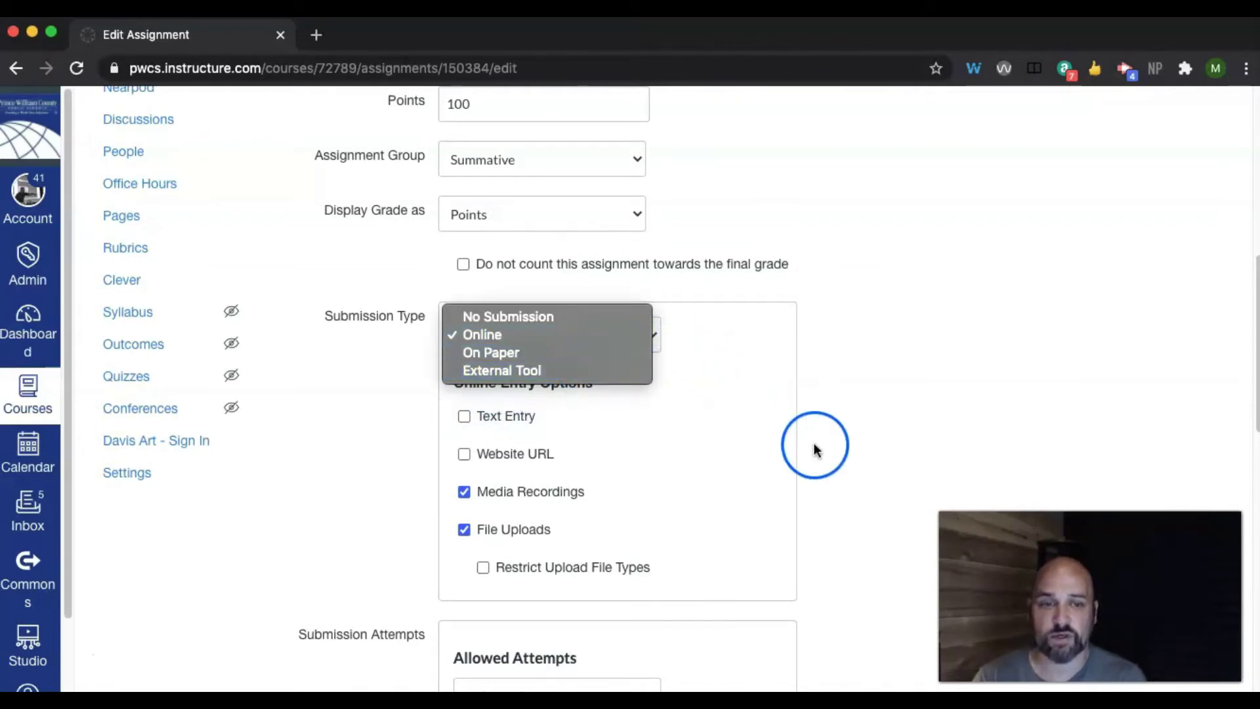
scroll(814, 441, "down", 4)
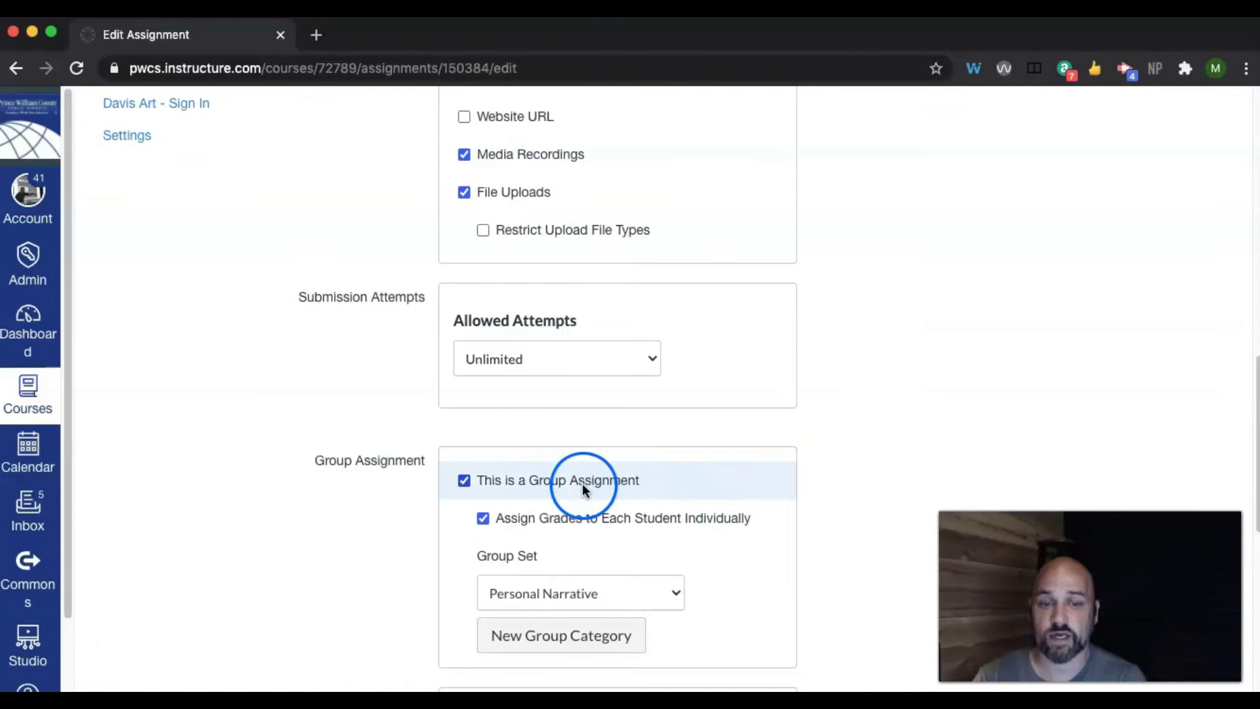
scroll(923, 478, "down", 8)
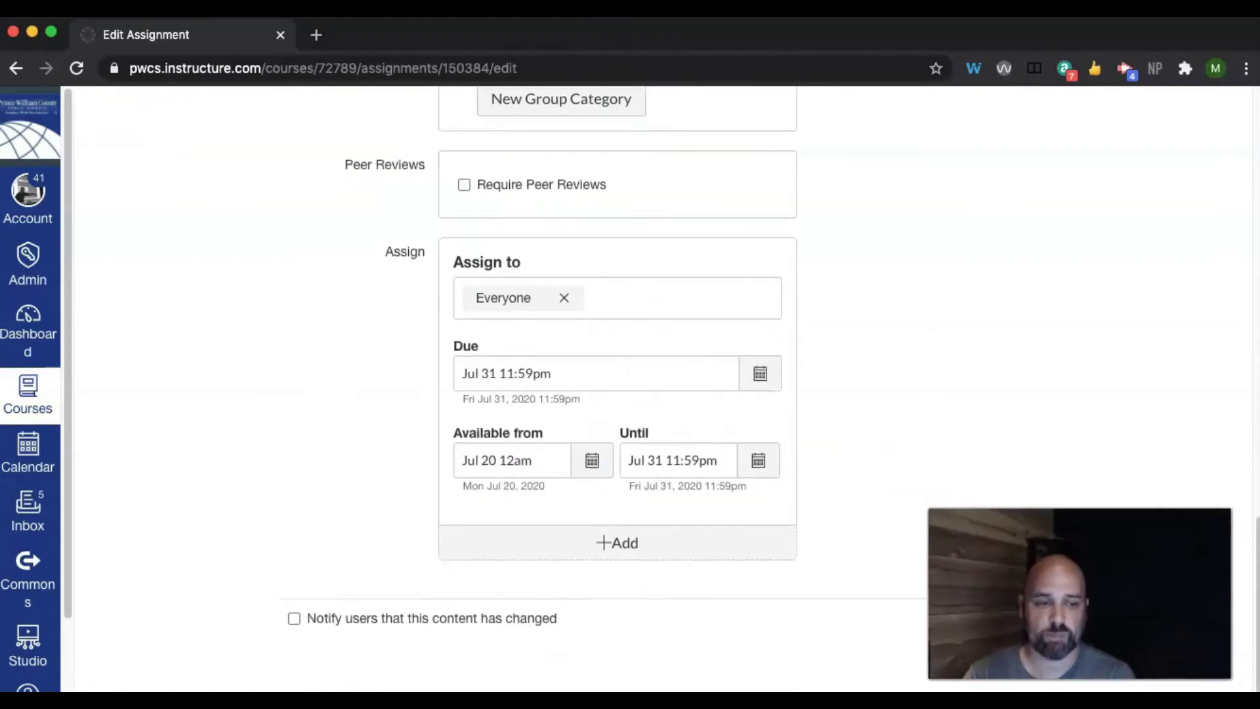
left_click(1200, 627)
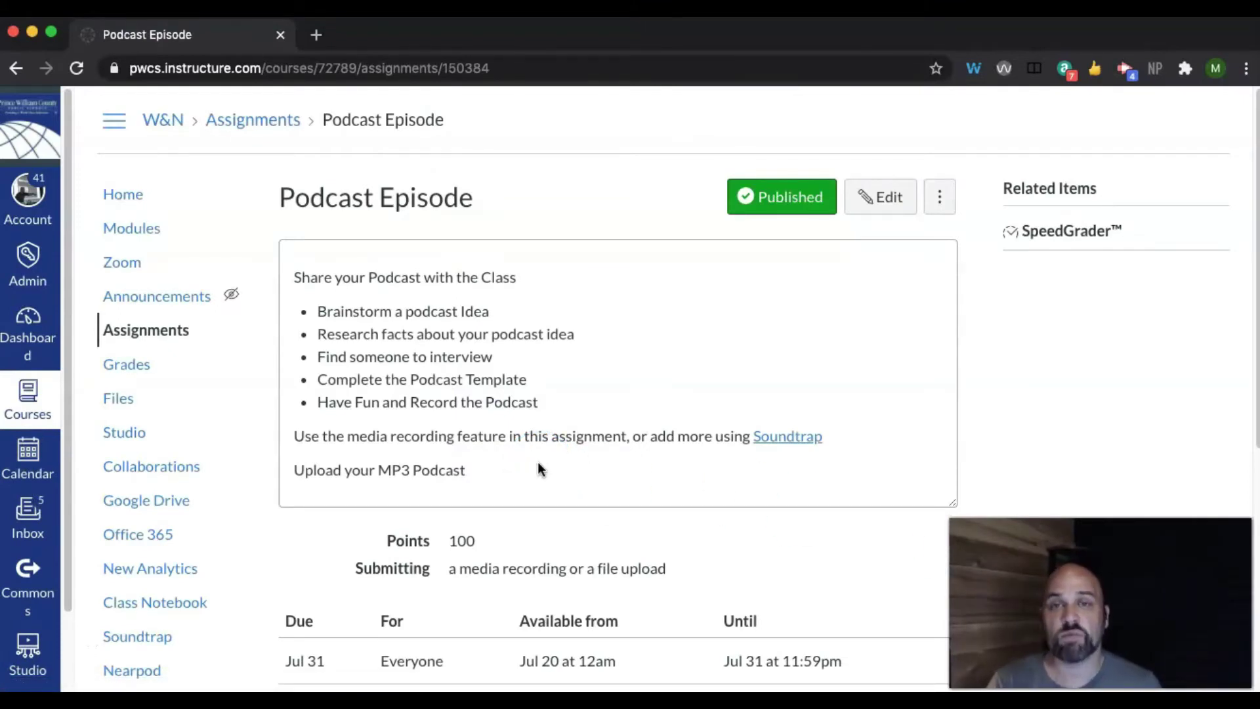
- Navigate from the Podcast Episode assignment to the course's Discussions list
left_click(408, 467)
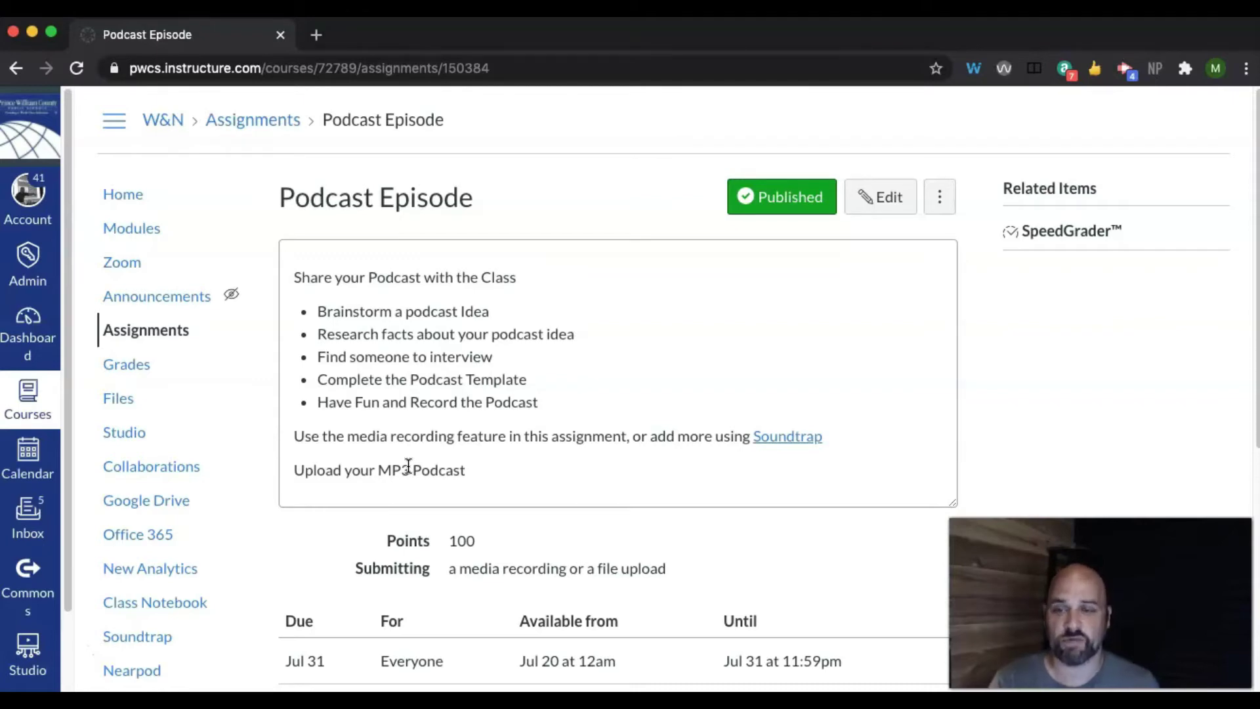
scroll(197, 569, "down", 1)
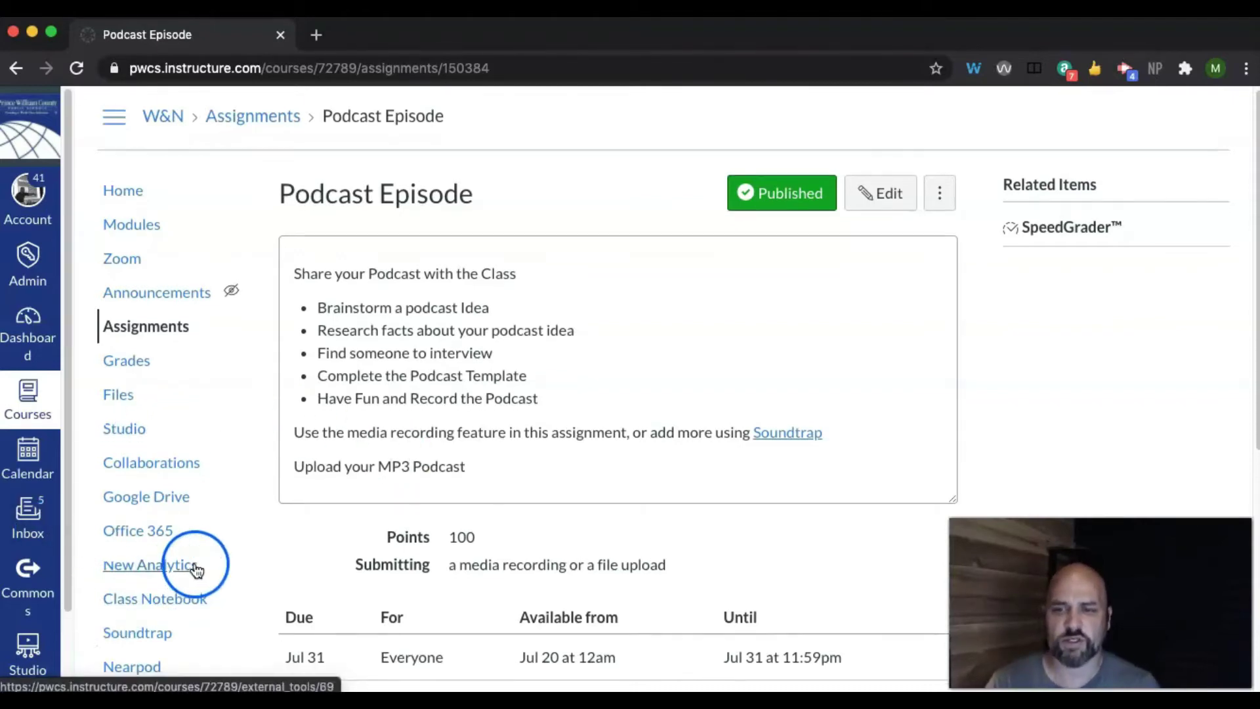
scroll(197, 566, "down", 4)
left_click(164, 569)
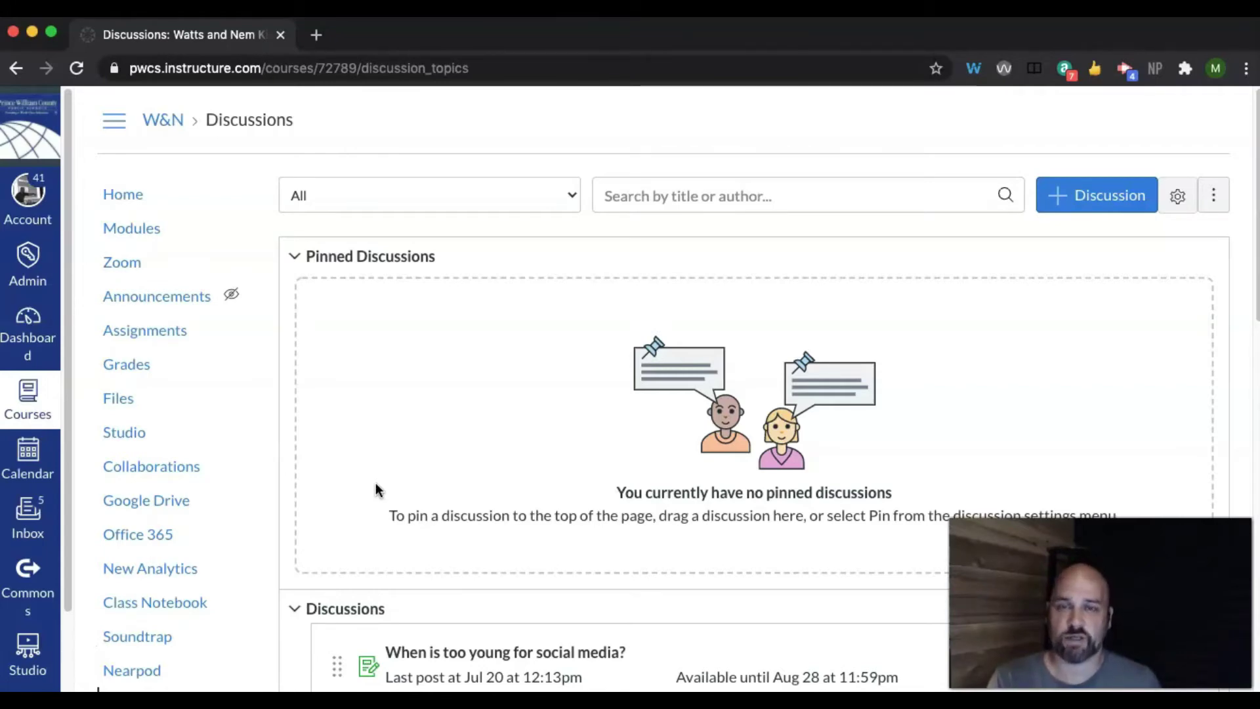
- Discard the old draft and write a 'Personal Narrative' discussion saying 'Tell your Story'
left_click(1072, 209)
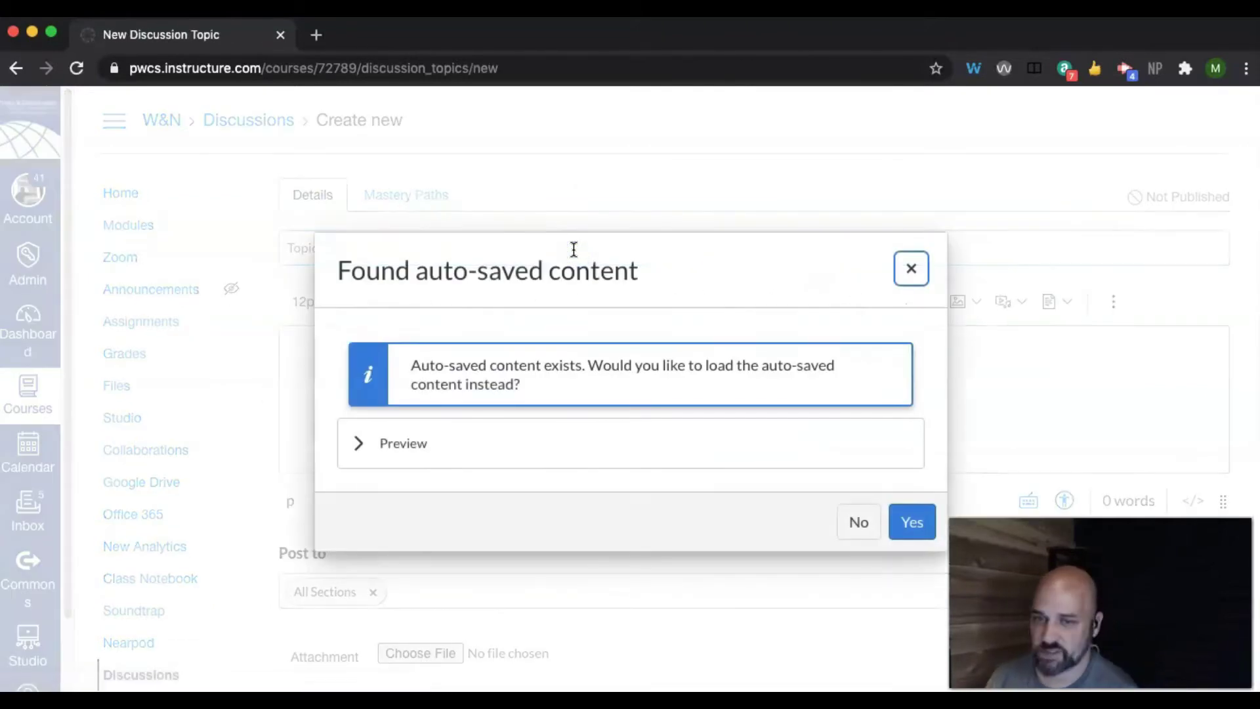
left_click(858, 522)
left_click(543, 248)
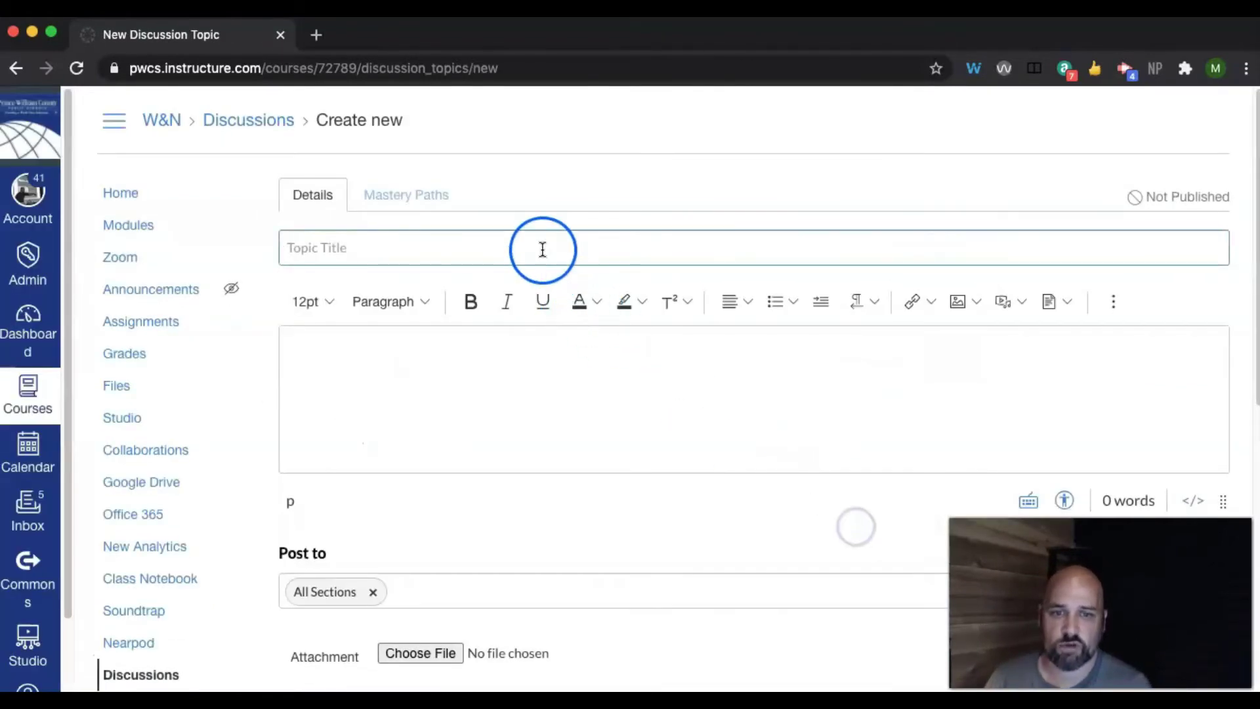
type("Personal Narrative")
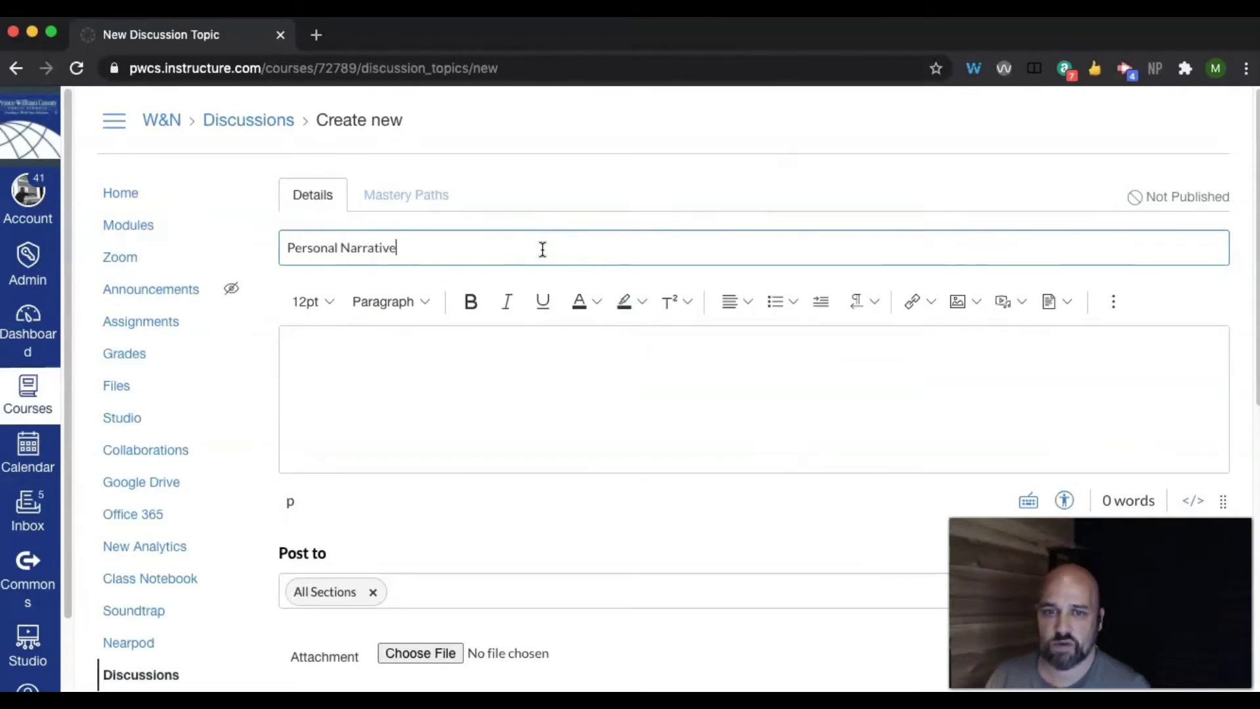
left_click(548, 354)
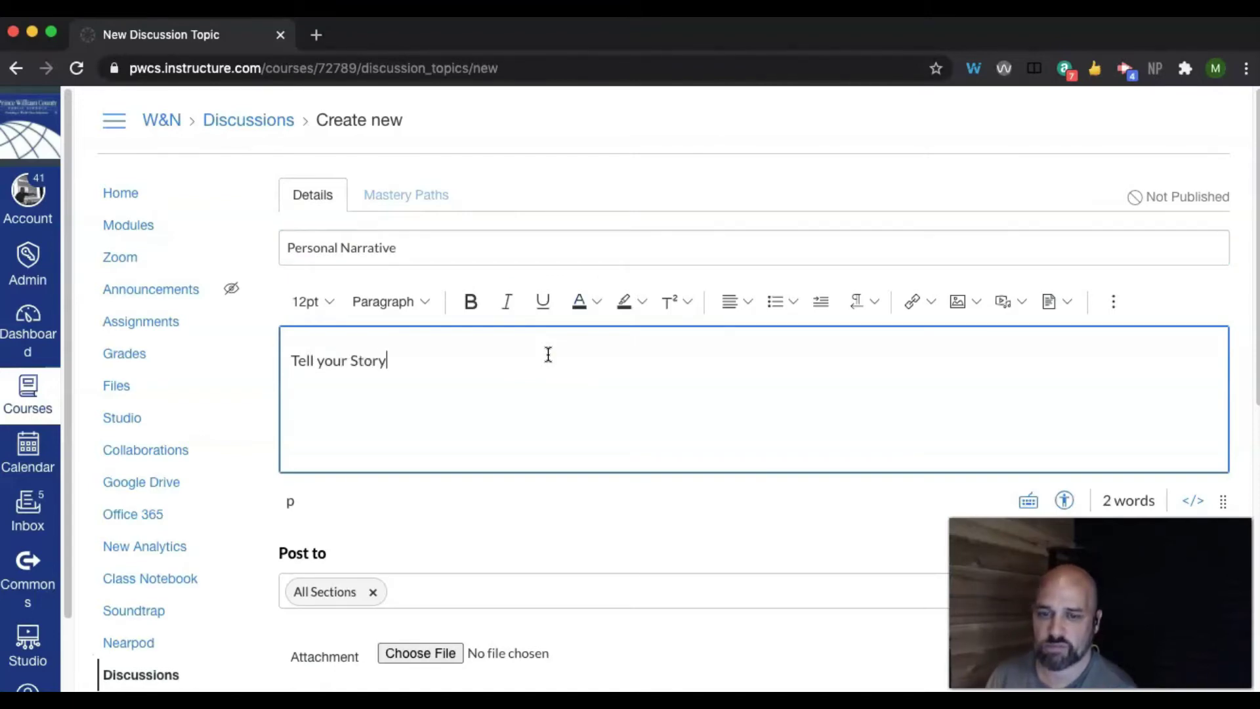
scroll(585, 413, "down", 8)
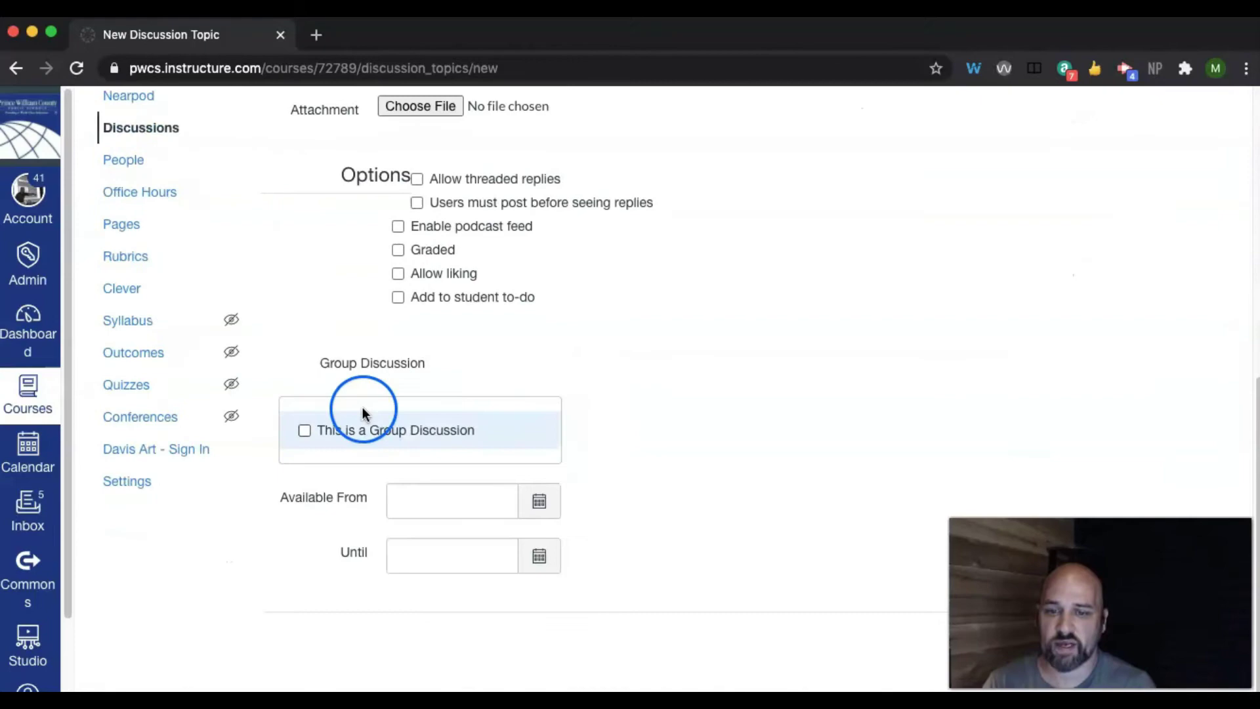
- Make it a group discussion using the Personal Narrative group set
left_click(353, 434)
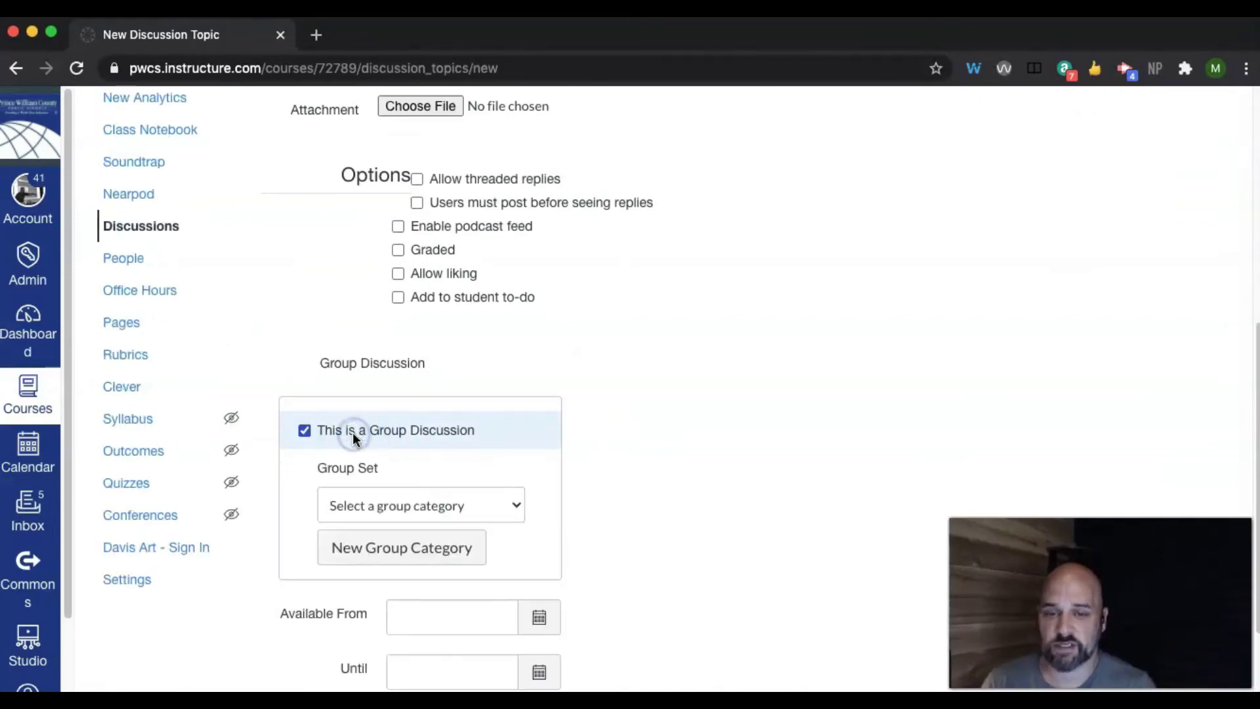
left_click(645, 467)
scroll(644, 459, "down", 1)
left_click(458, 468)
left_click(463, 426)
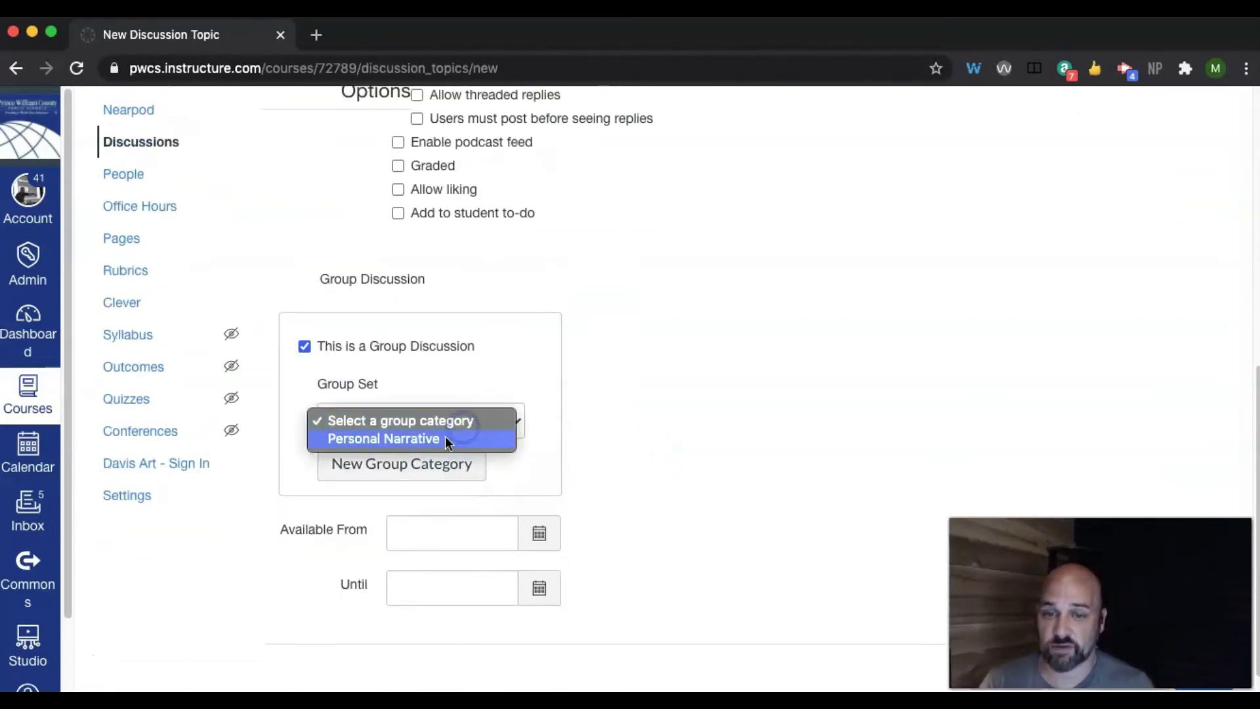
left_click(445, 436)
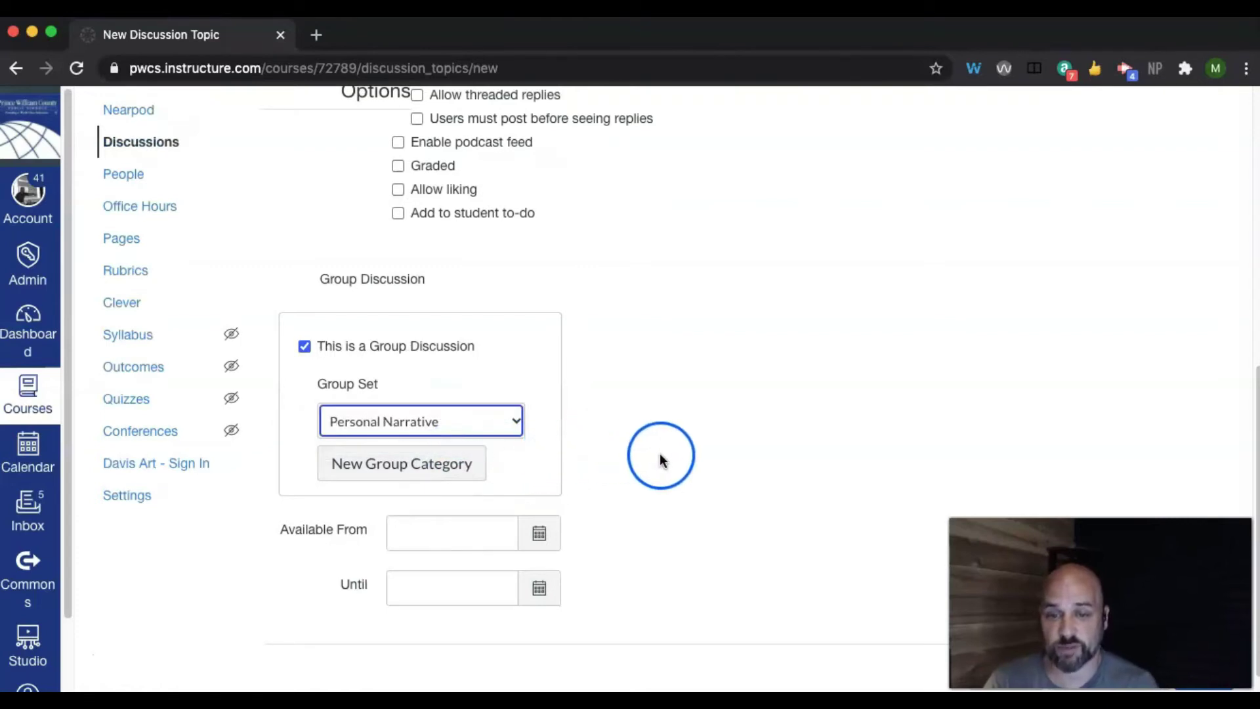
- Set availability from Jul 23, 2020 until Jul 31, 2020 and save the discussion
left_click(535, 531)
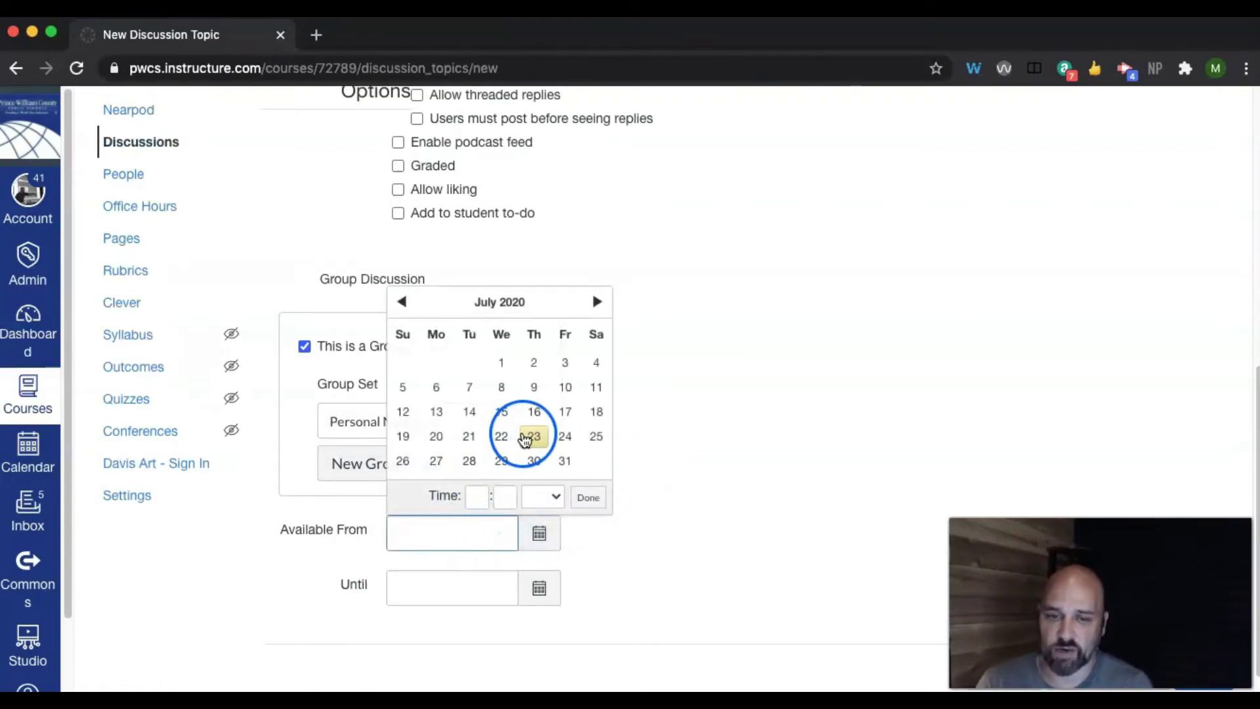
left_click(532, 438)
left_click(539, 589)
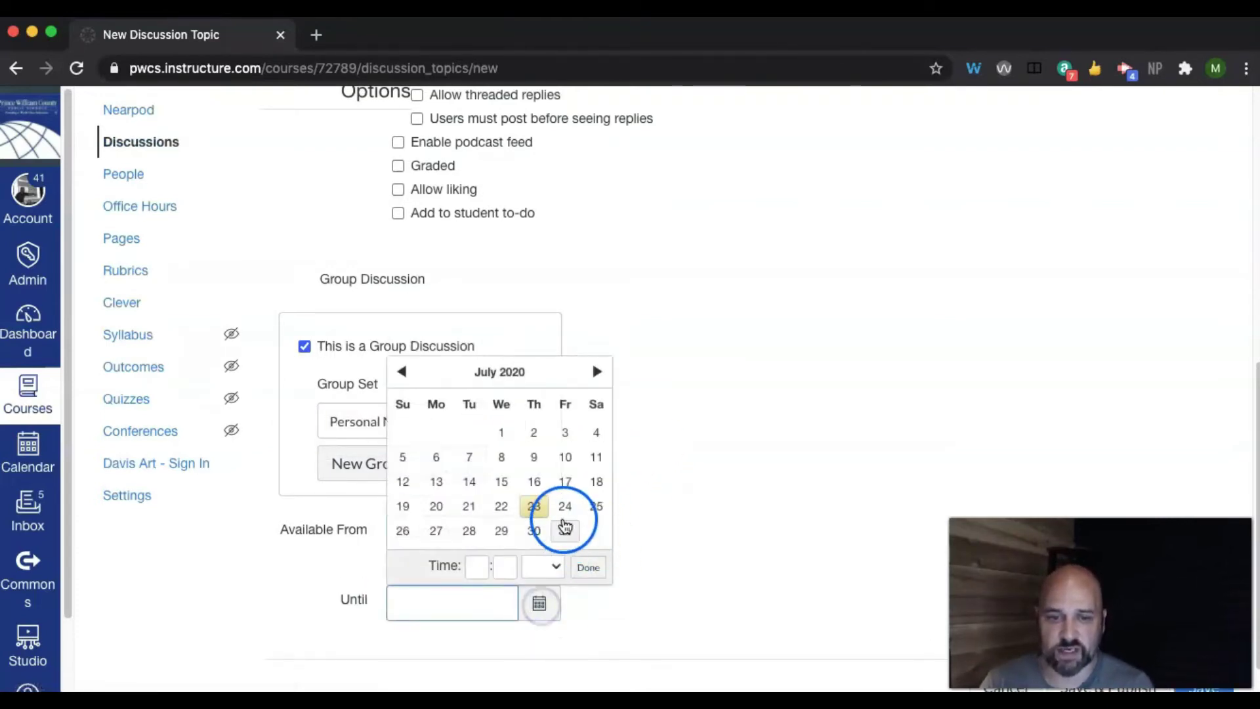
left_click(565, 530)
left_click(597, 574)
left_click(740, 506)
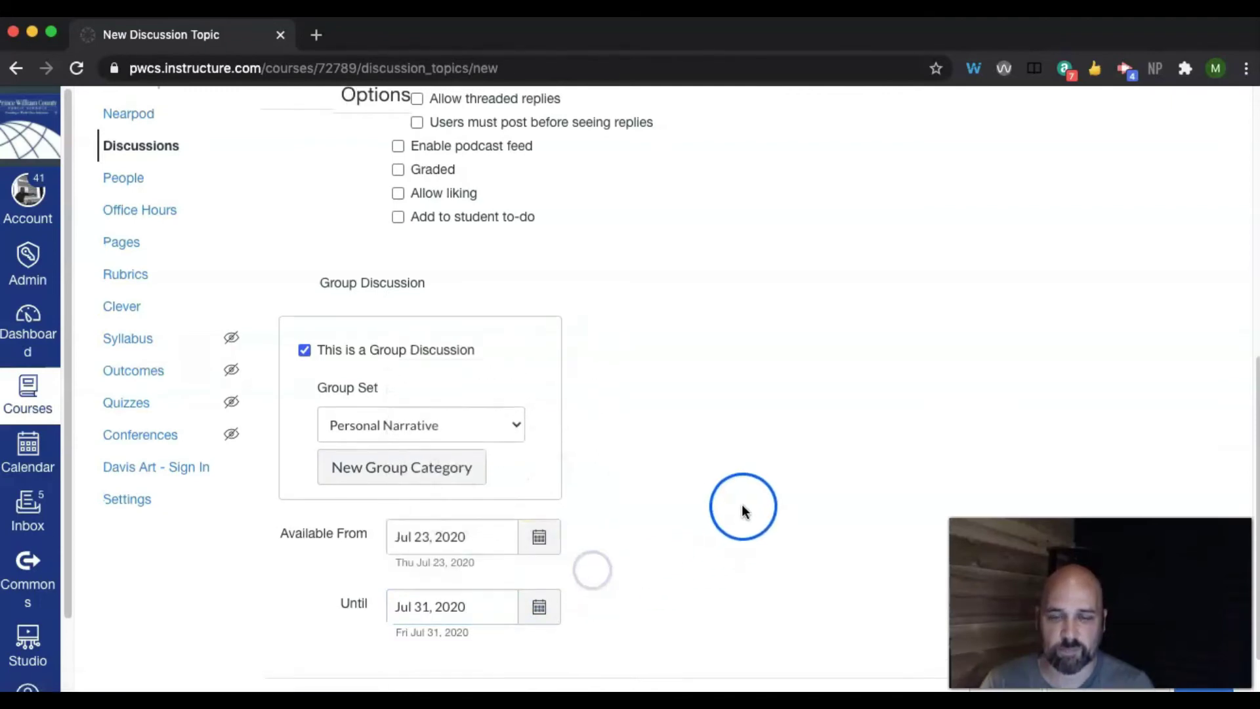
scroll(743, 509, "up", 3)
scroll(744, 513, "up", 5)
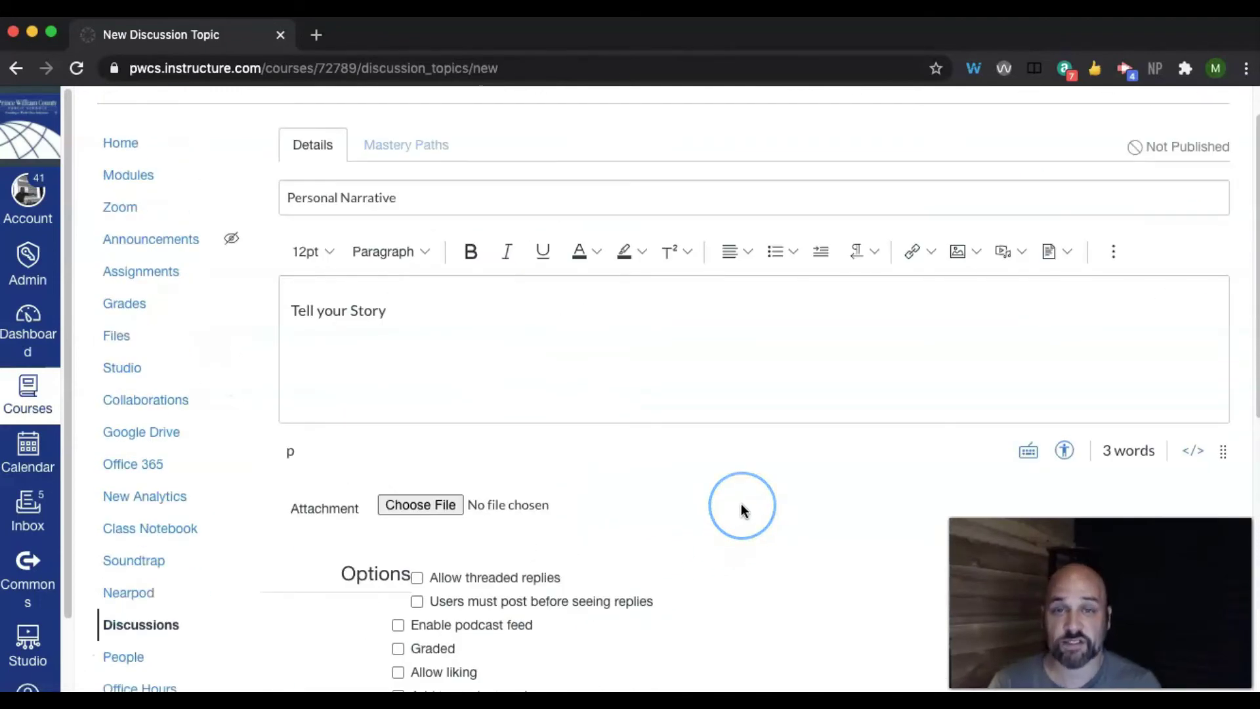
scroll(742, 509, "down", 8)
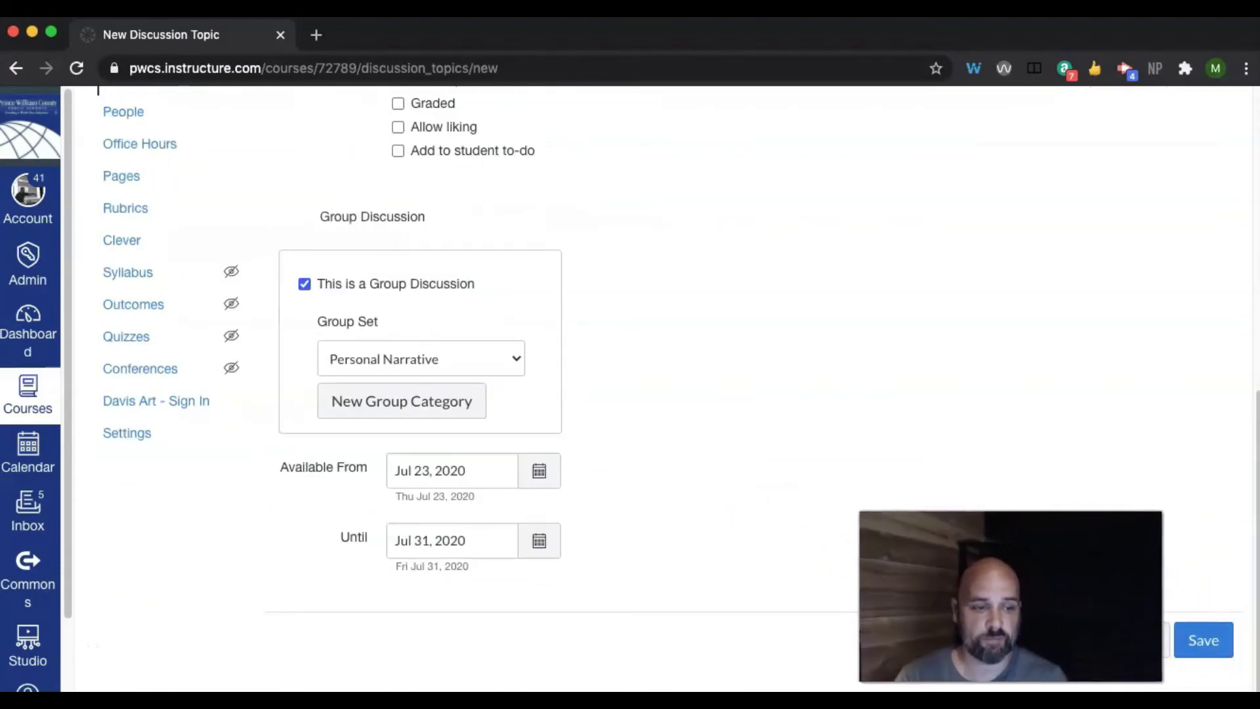
left_click(1176, 645)
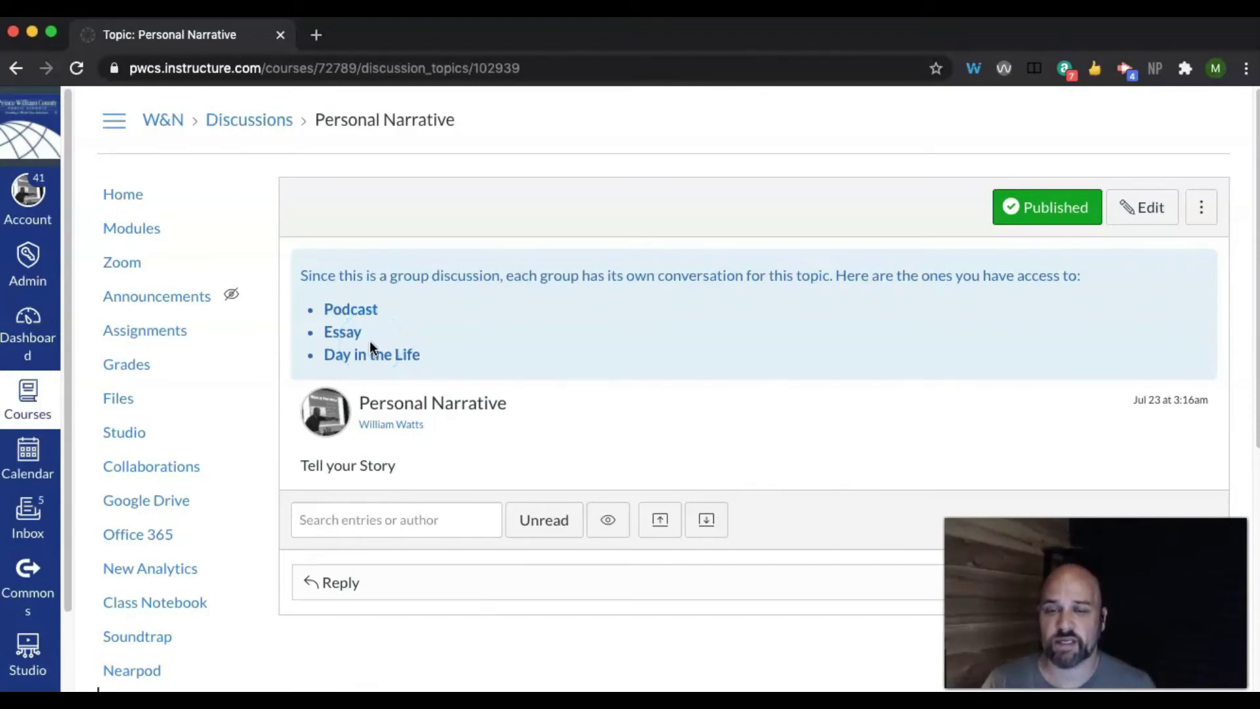
- Open the People roster from the course navigation
scroll(197, 519, "down", 3)
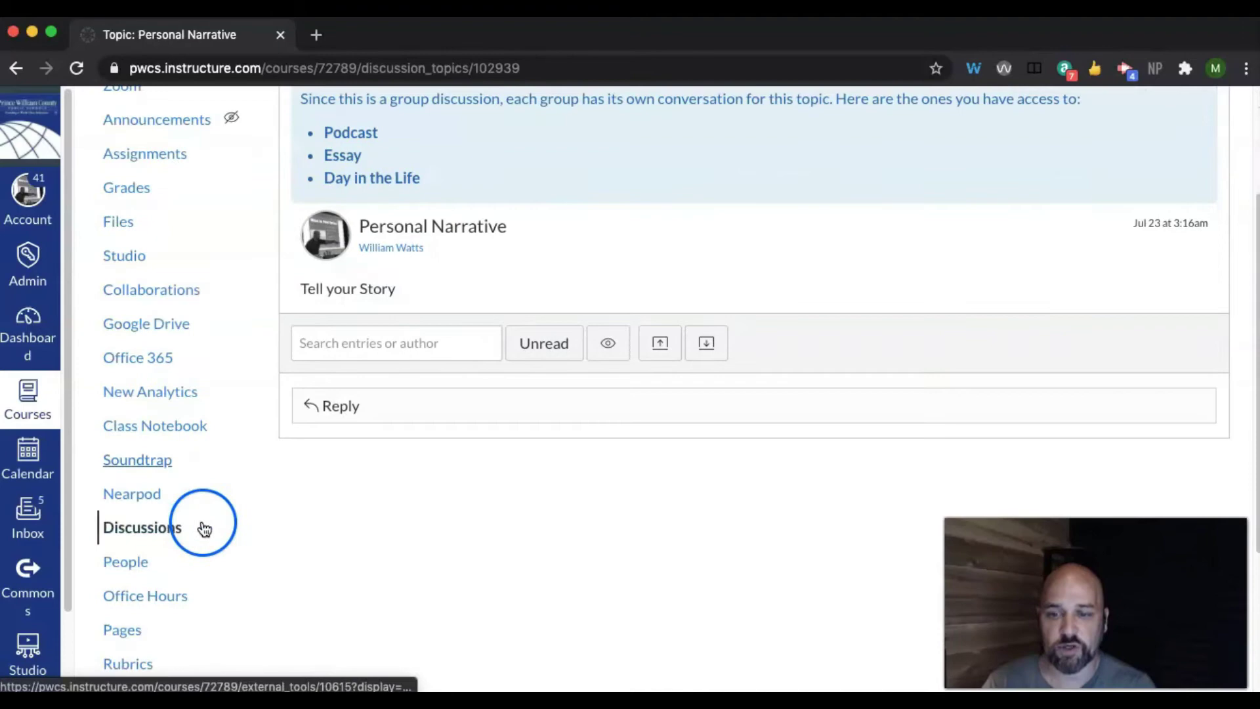
scroll(197, 535, "down", 1)
left_click(136, 494)
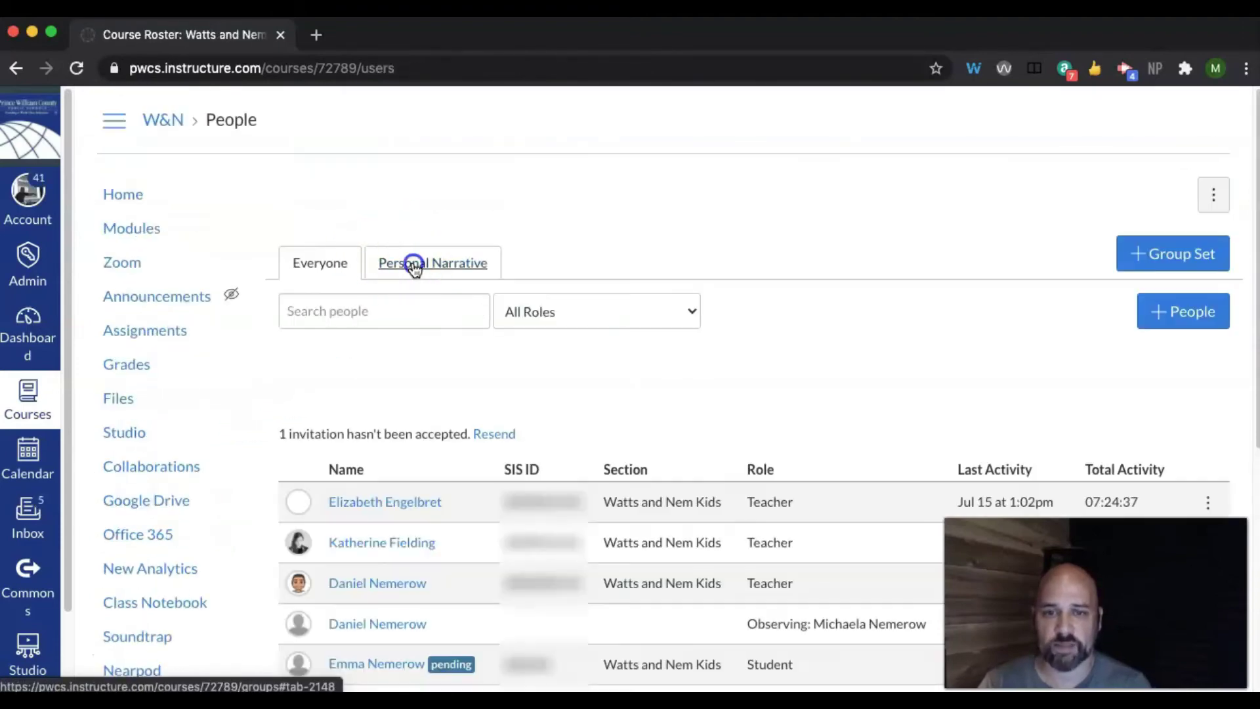
- From the Personal Narrative tab, visit the Podcast group's homepage after checking its empty Pages
left_click(414, 264)
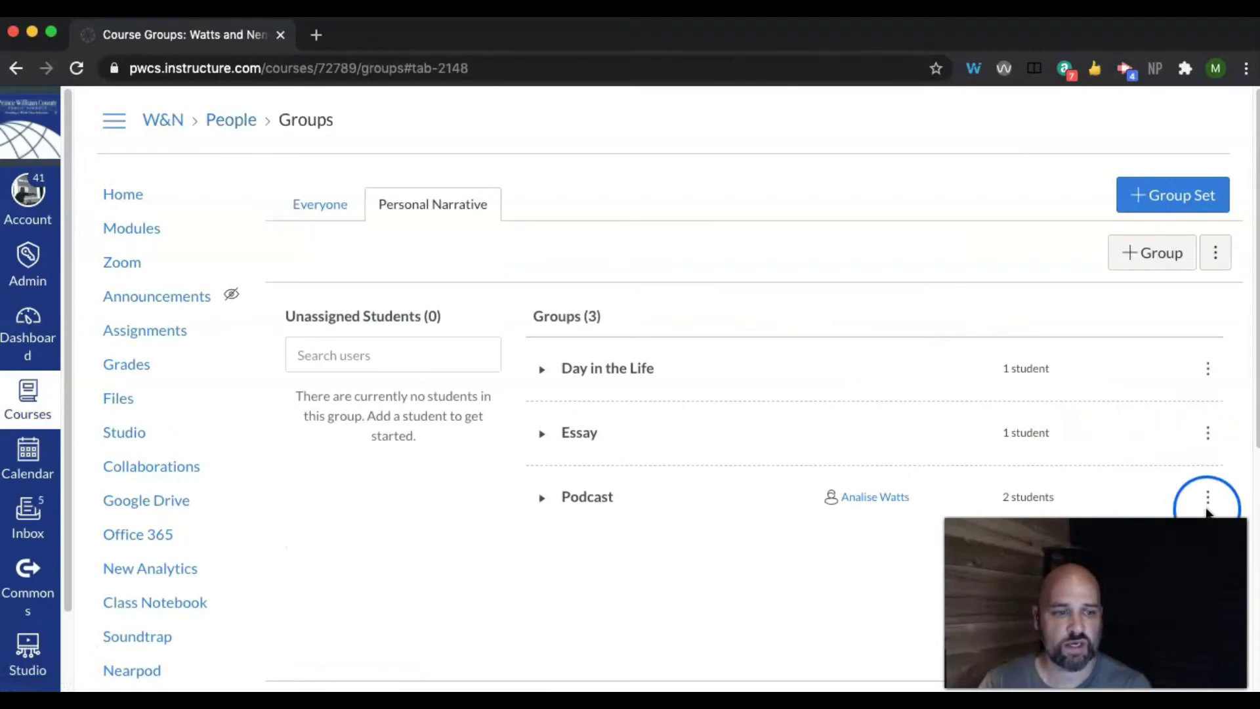
left_click(1208, 499)
scroll(1237, 484, "down", 2)
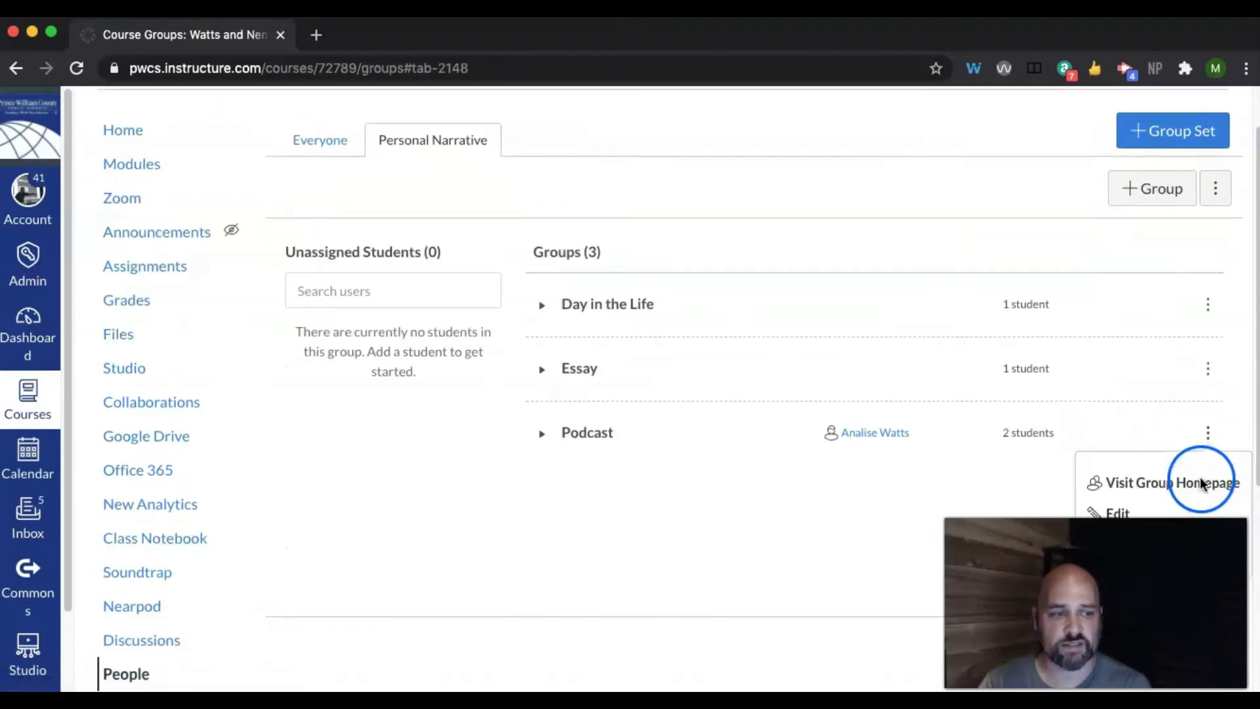
left_click(1205, 483)
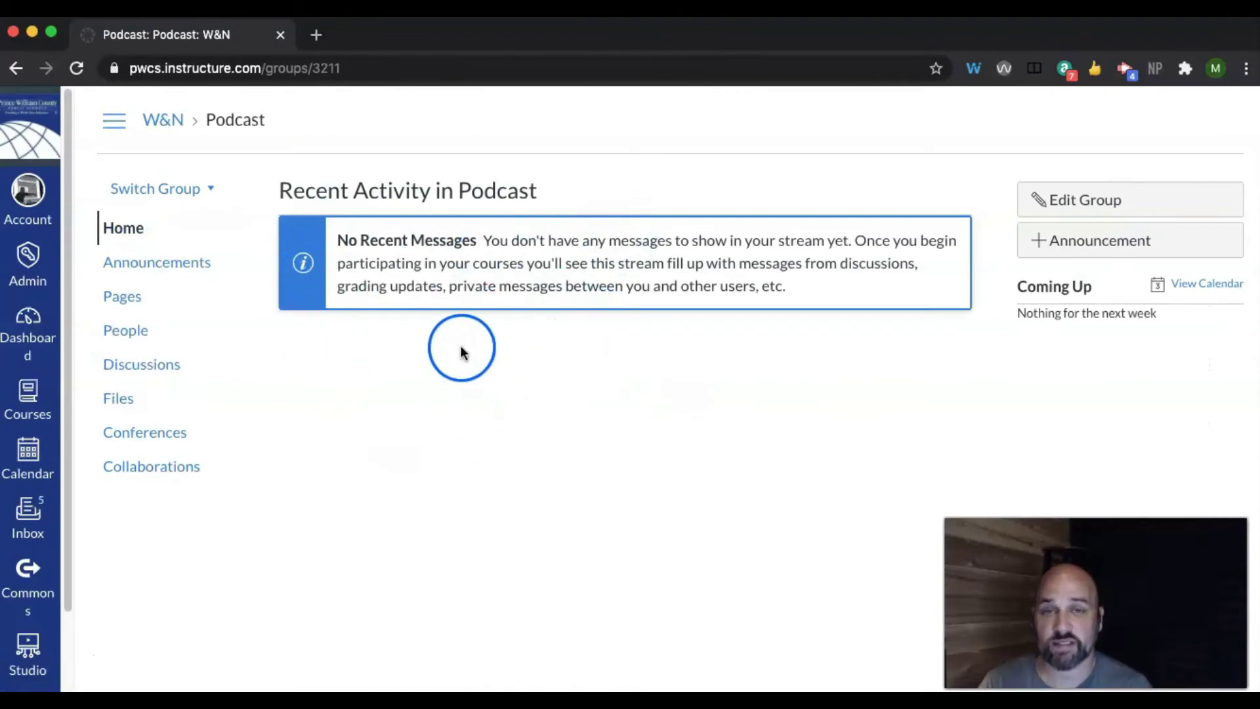
left_click(131, 297)
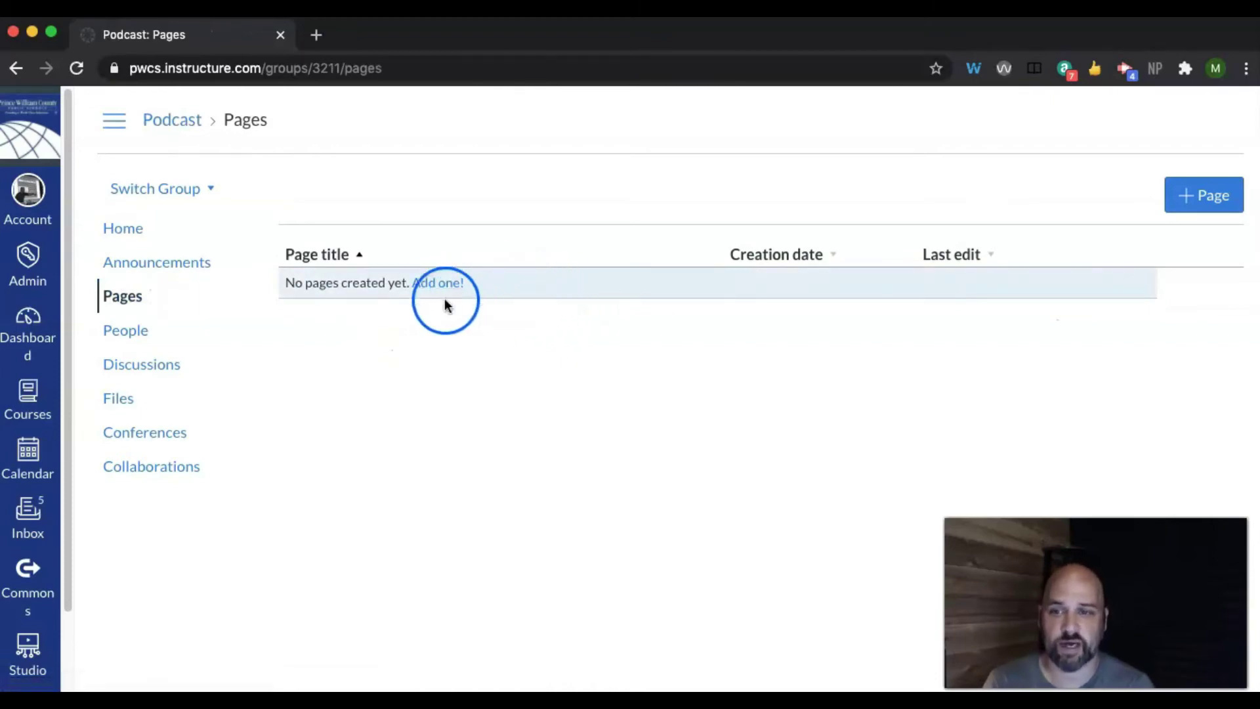
left_click(172, 121)
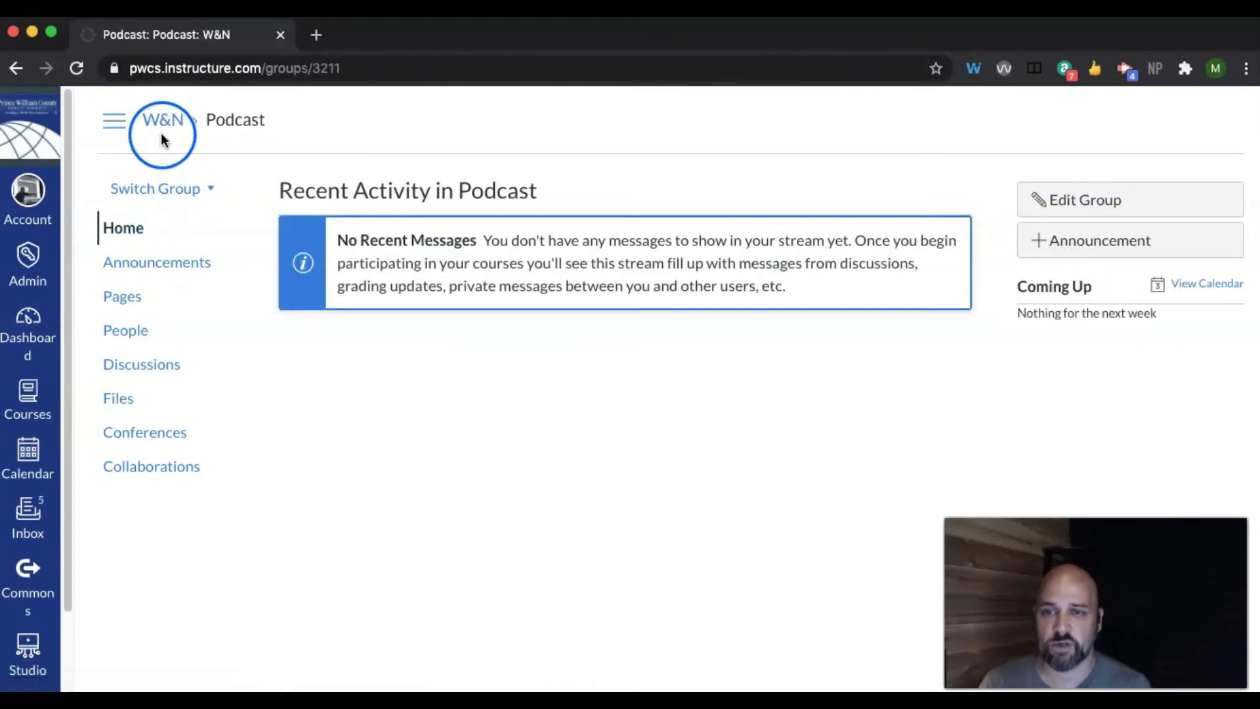
- Find and open the Podcast Project page from the course's list of all pages
left_click(162, 134)
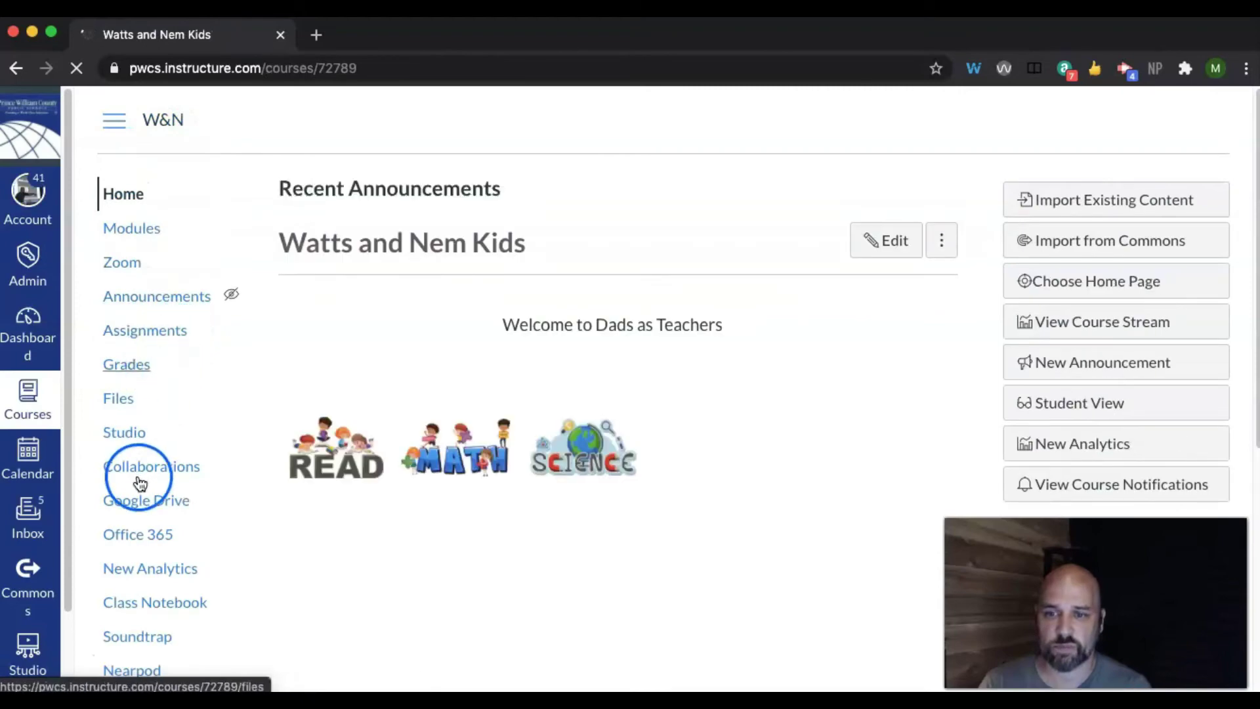
scroll(141, 459, "down", 5)
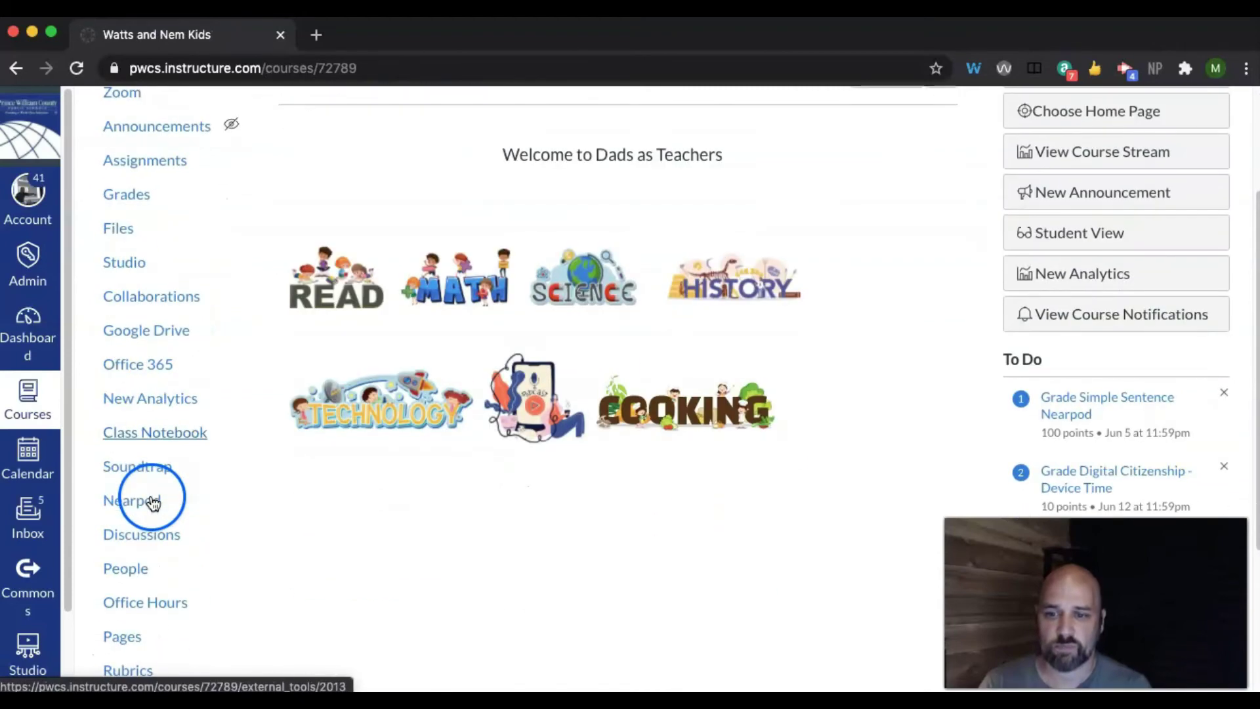
left_click(135, 636)
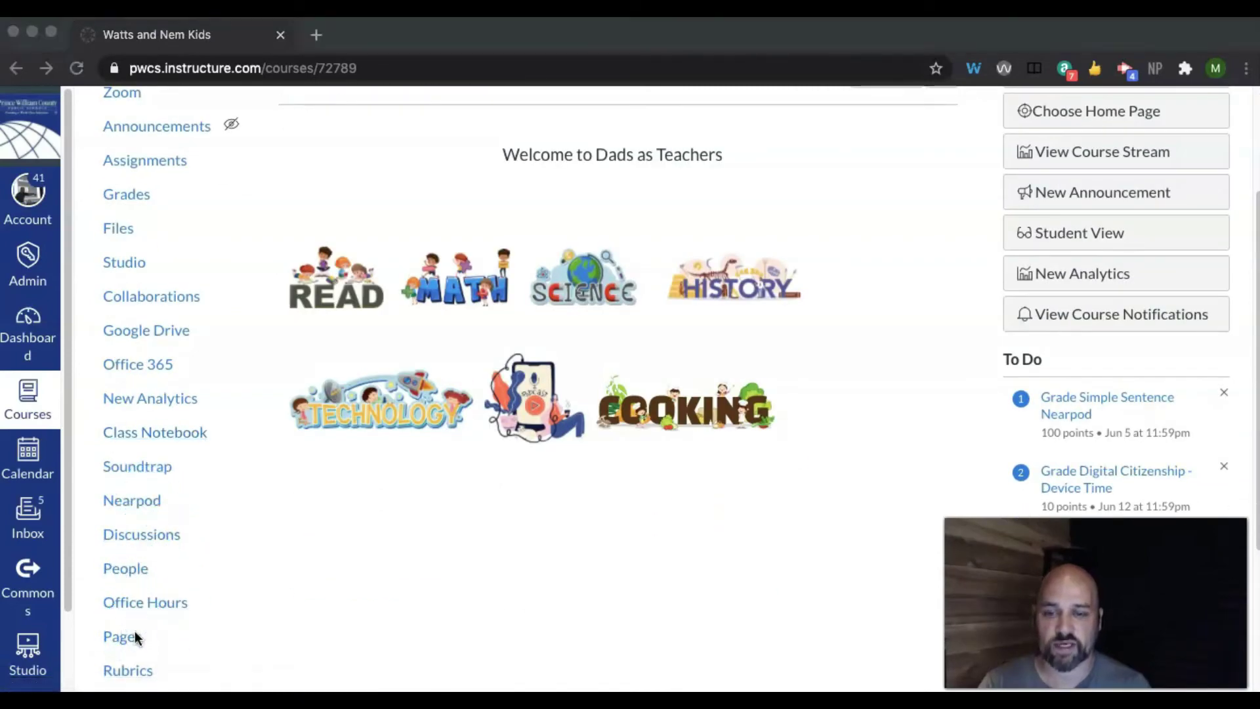
scroll(131, 640, "up", 4)
scroll(183, 484, "down", 6)
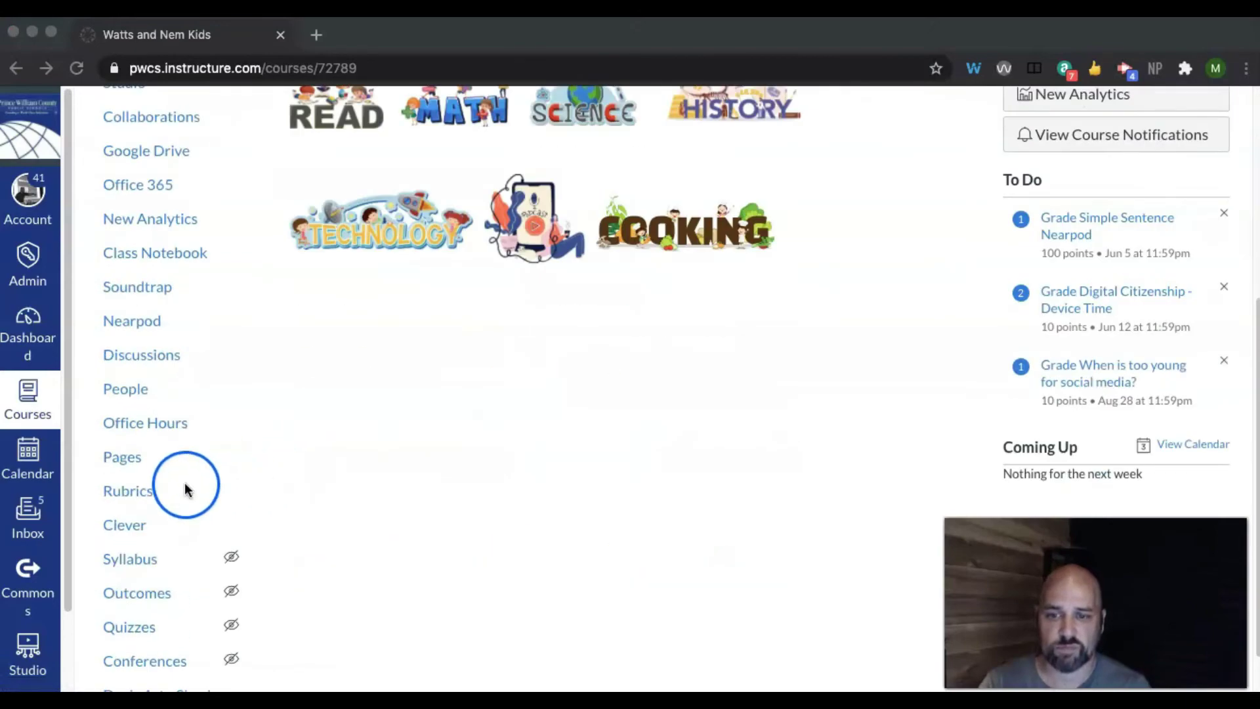
left_click(121, 458)
left_click(335, 224)
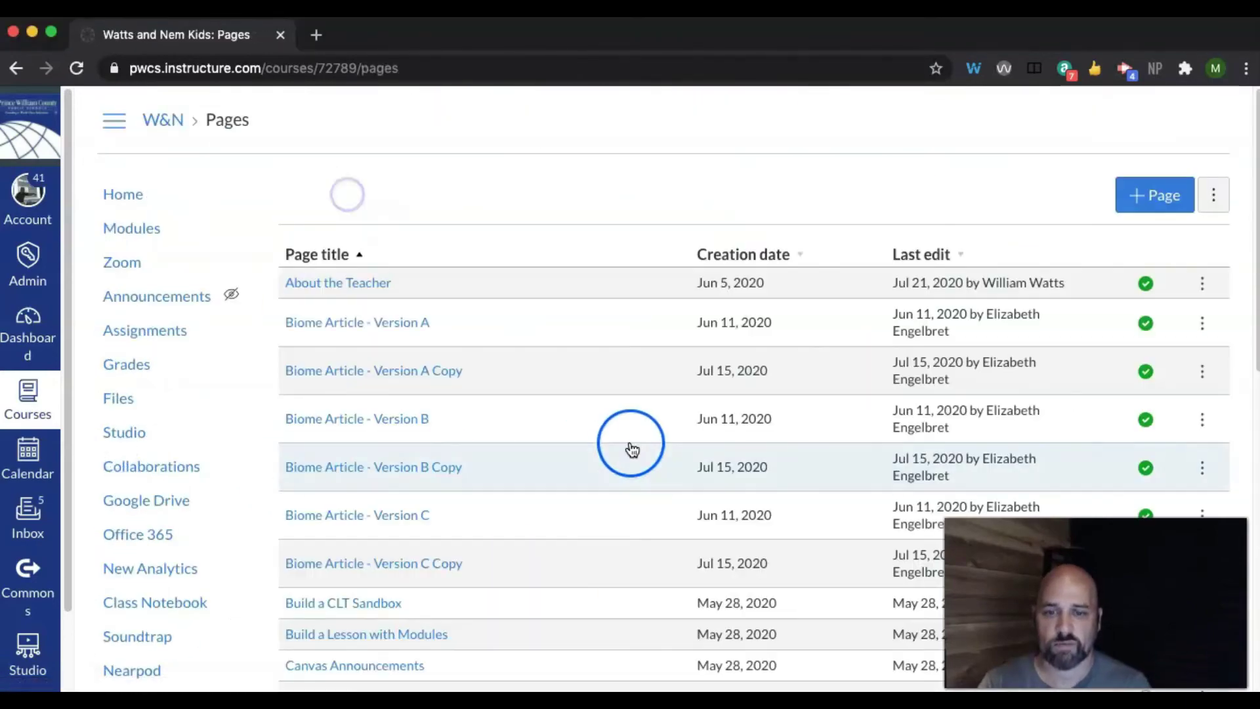
scroll(657, 444, "down", 6)
scroll(716, 440, "down", 5)
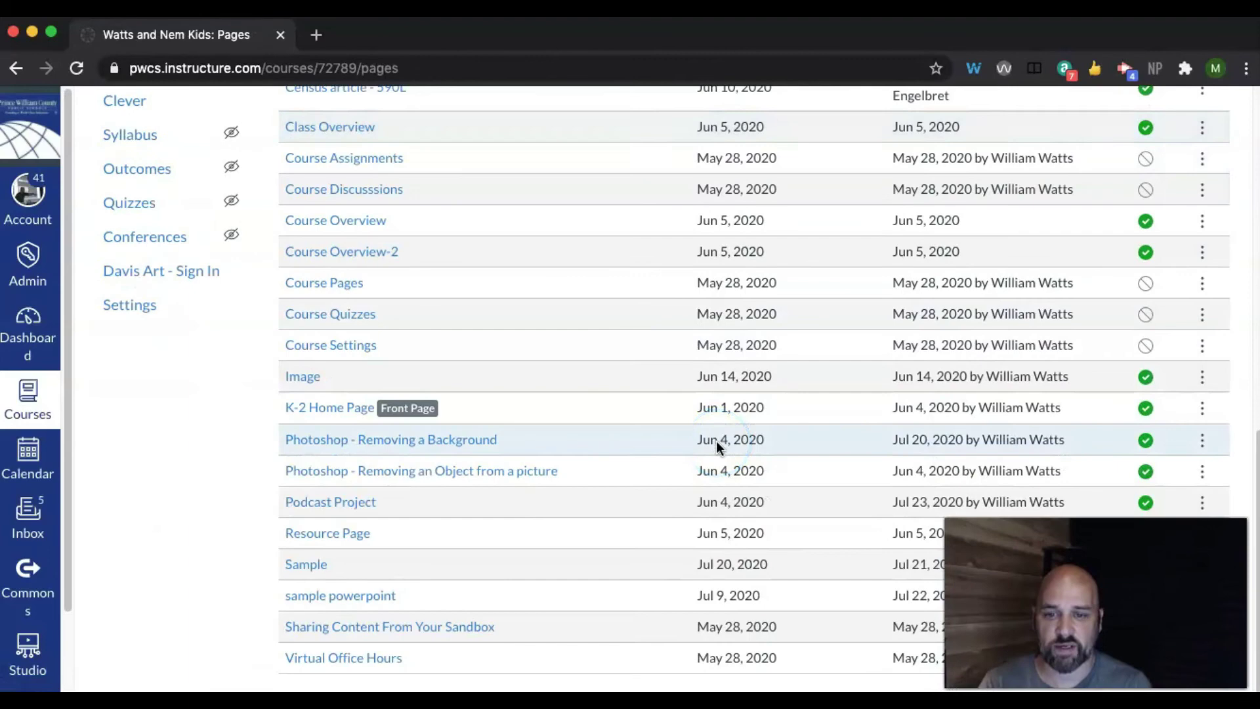
left_click(1203, 503)
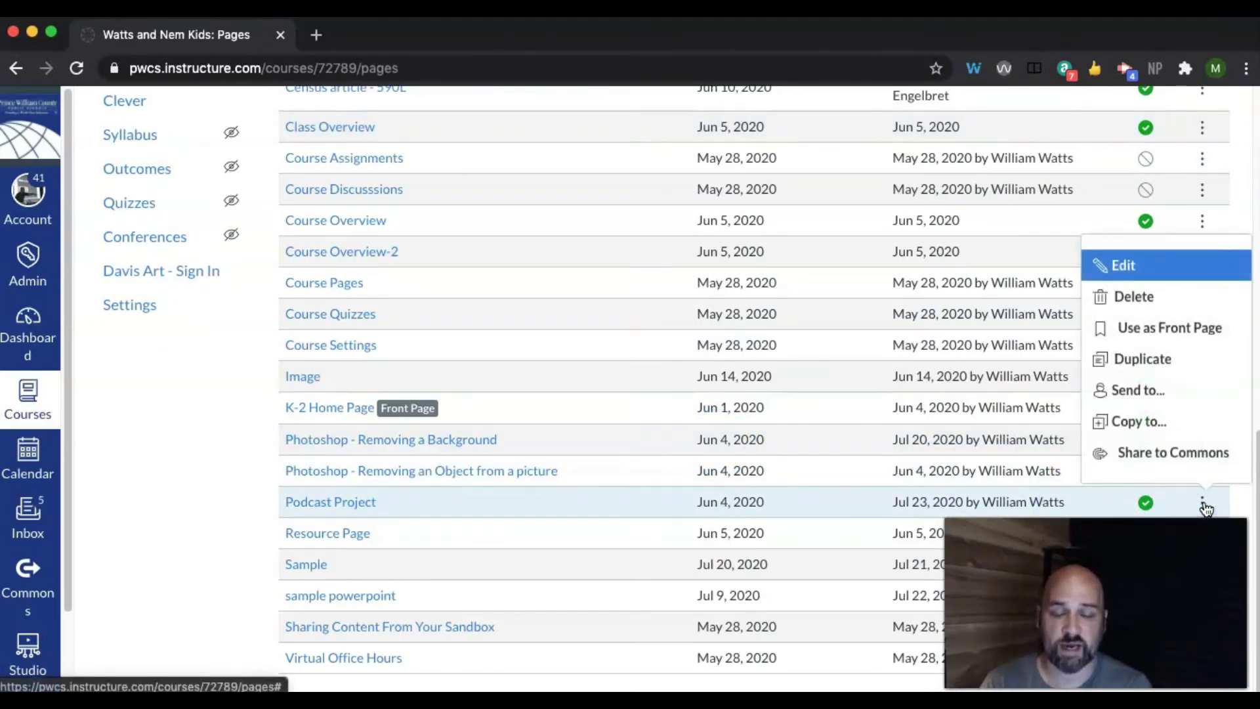
left_click(310, 502)
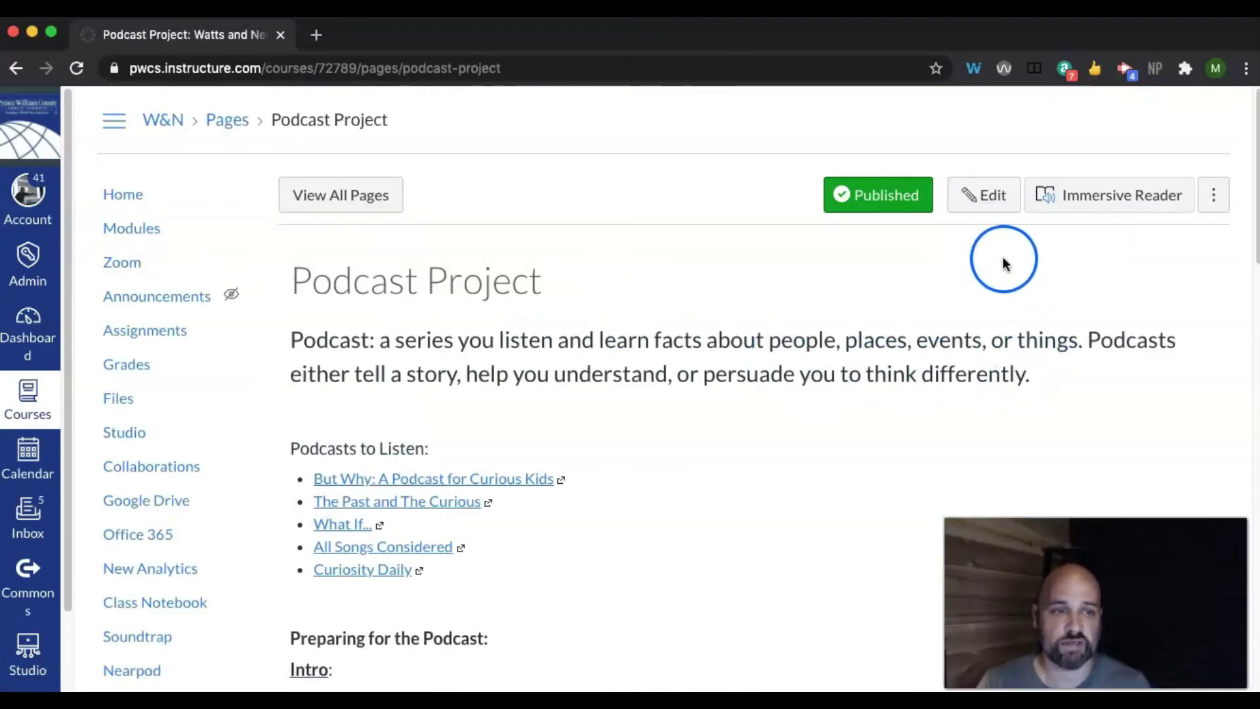
- Edit Podcast Project, switch to the HTML editor and select all its source code
left_click(975, 194)
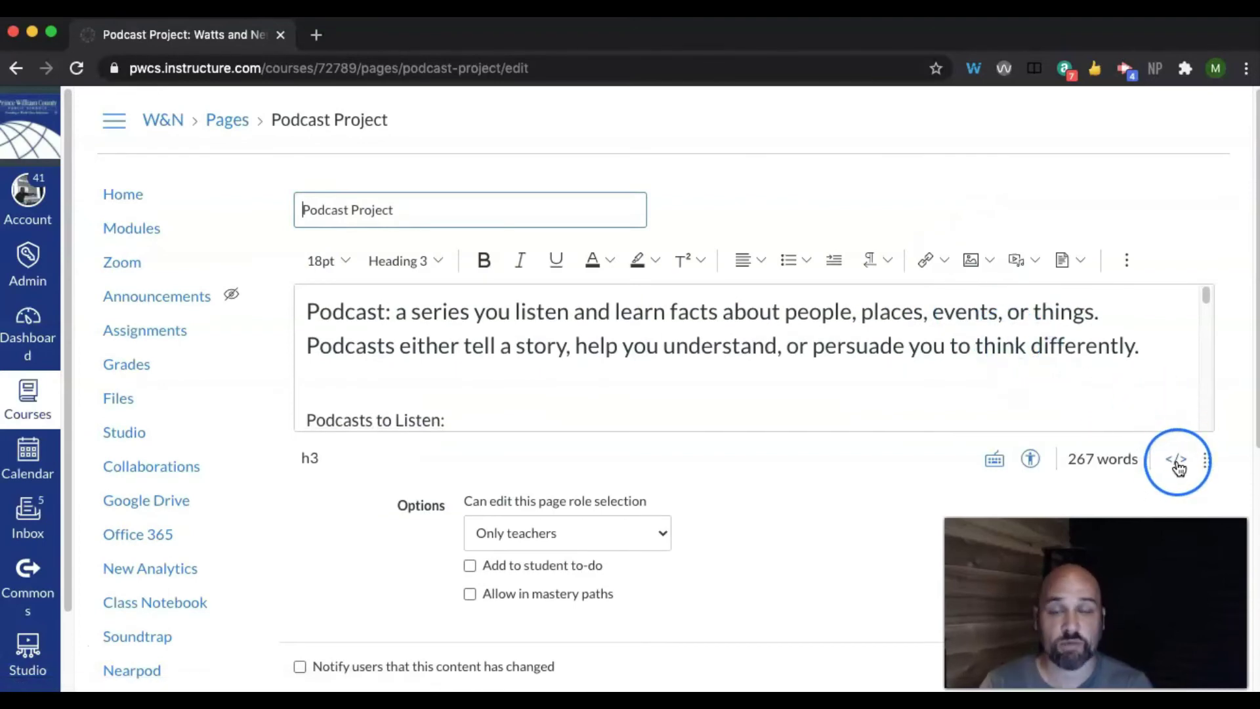
left_click(1177, 462)
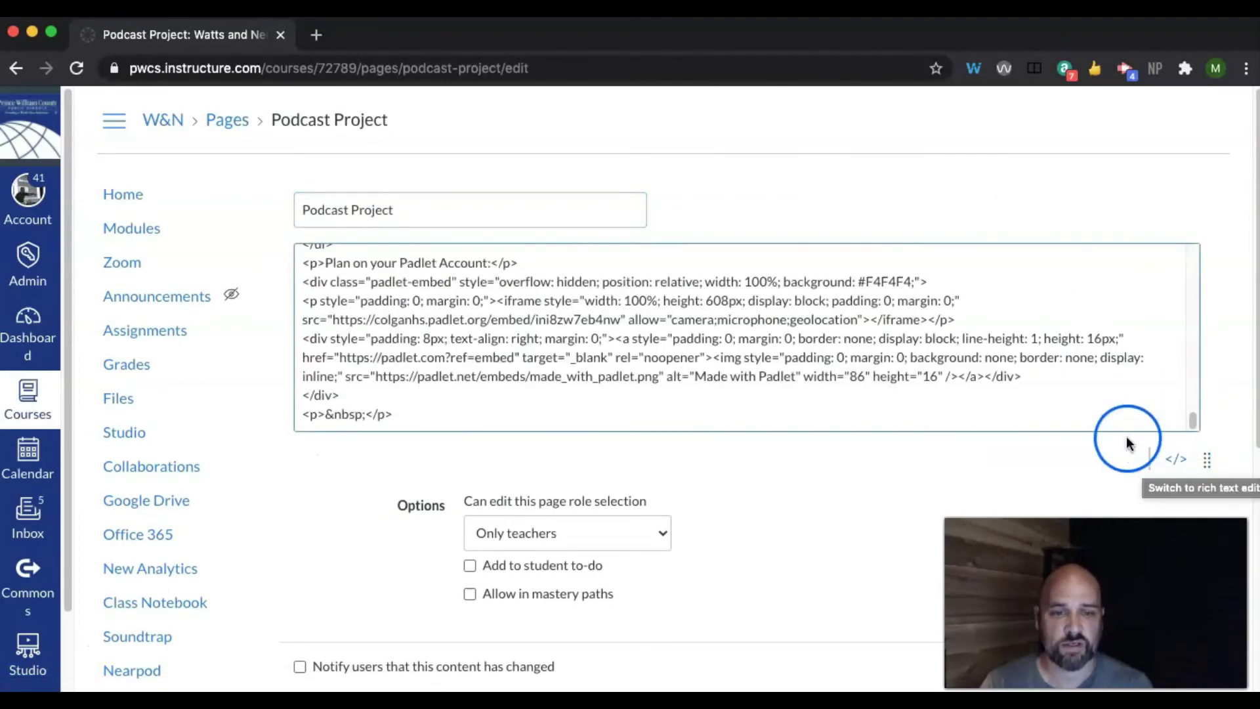
key("super+a")
key("super+c")
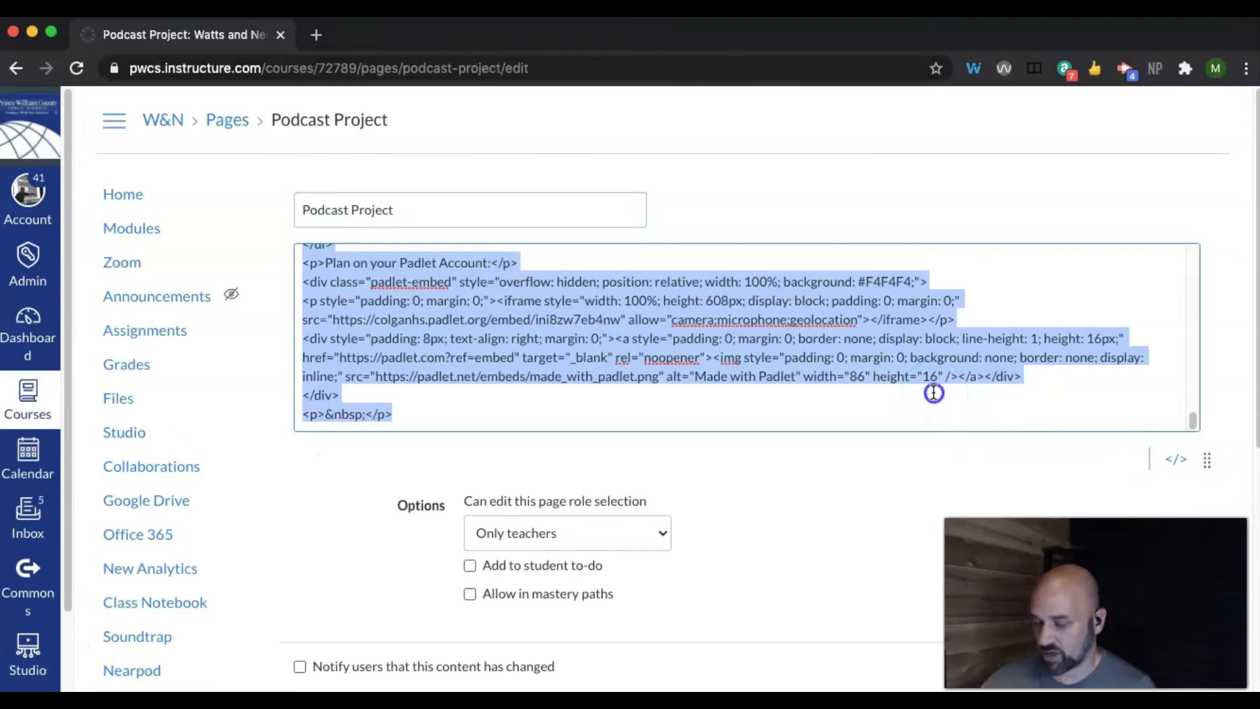
left_click(934, 392)
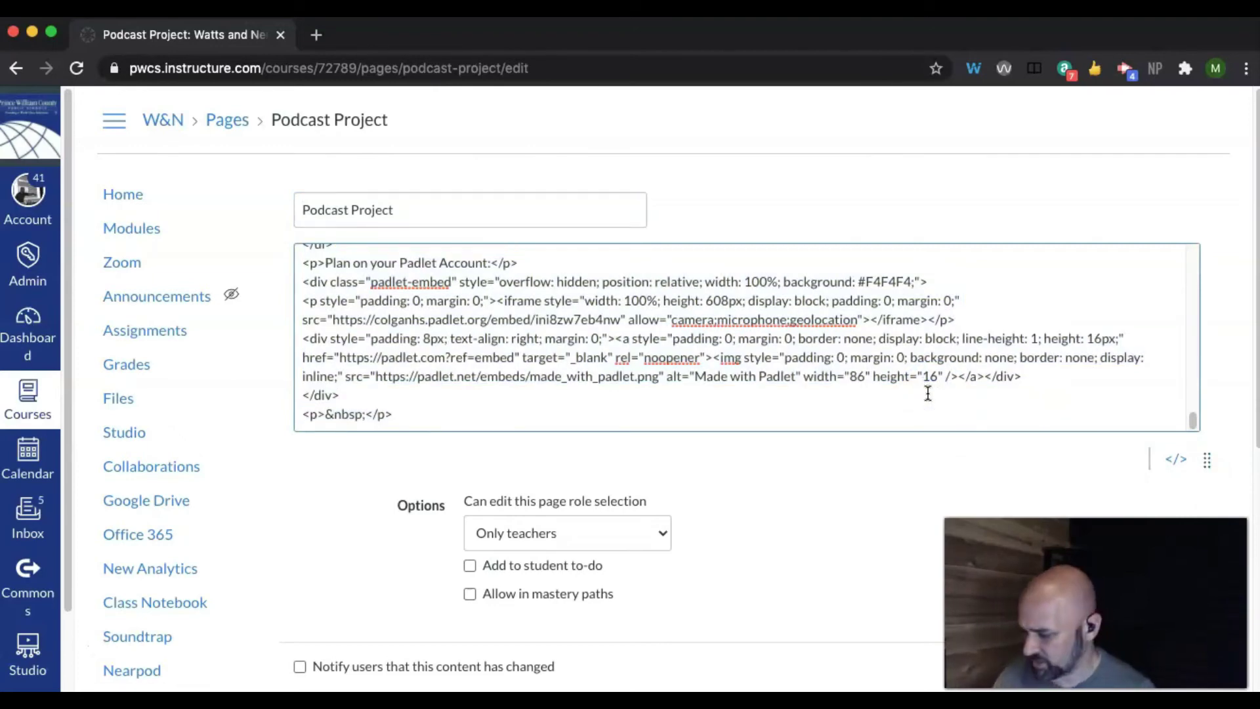
key("super+a")
scroll(1004, 453, "down", 3)
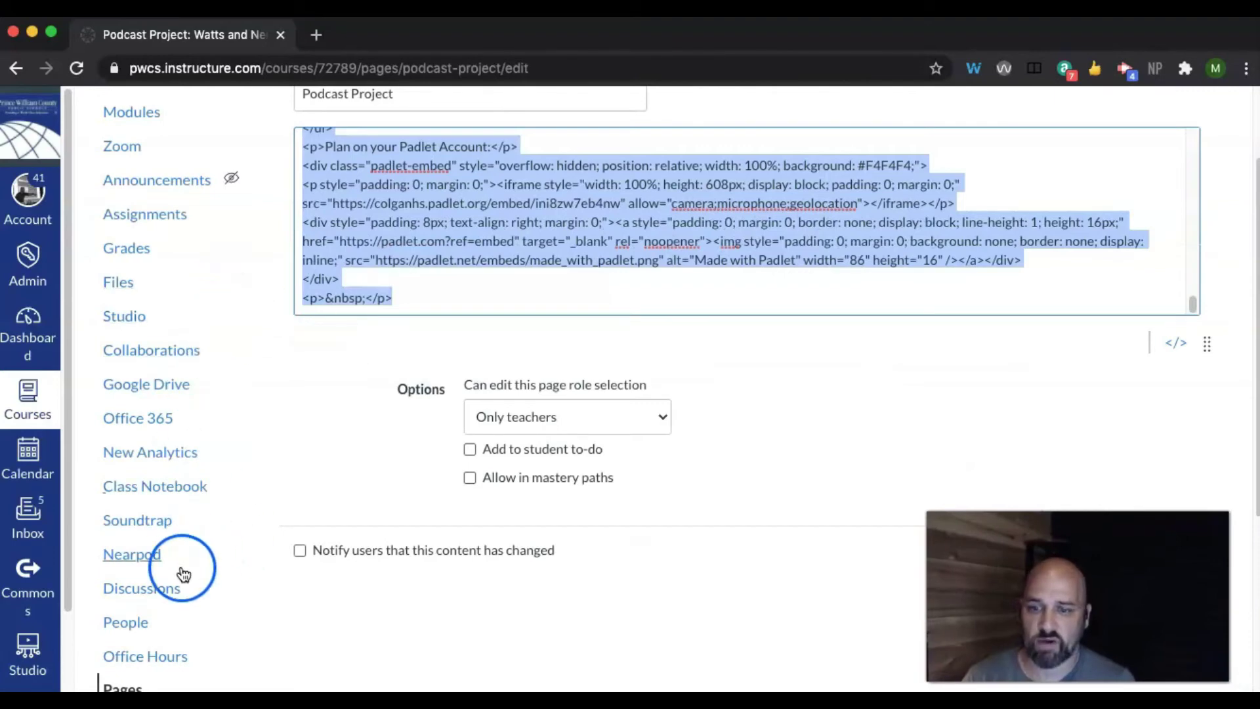
- Show the Personal Narrative groups in the course's People page
left_click(135, 622)
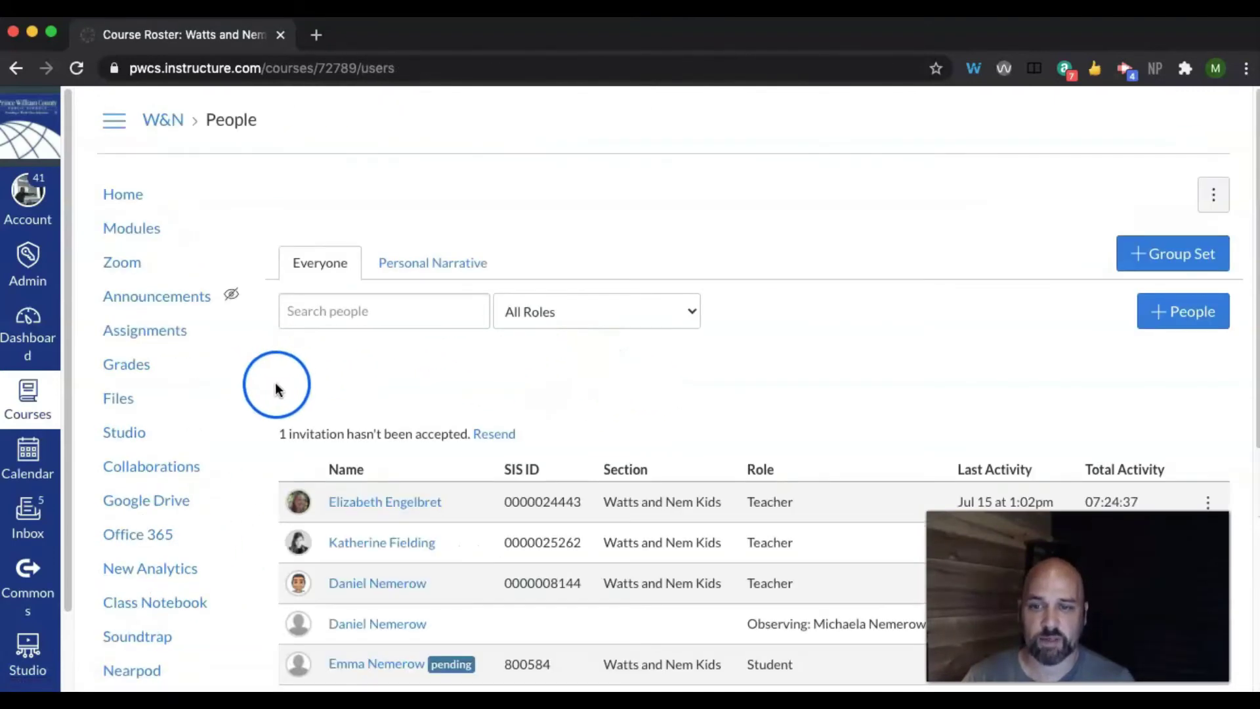
scroll(871, 358, "down", 2)
scroll(917, 380, "down", 2)
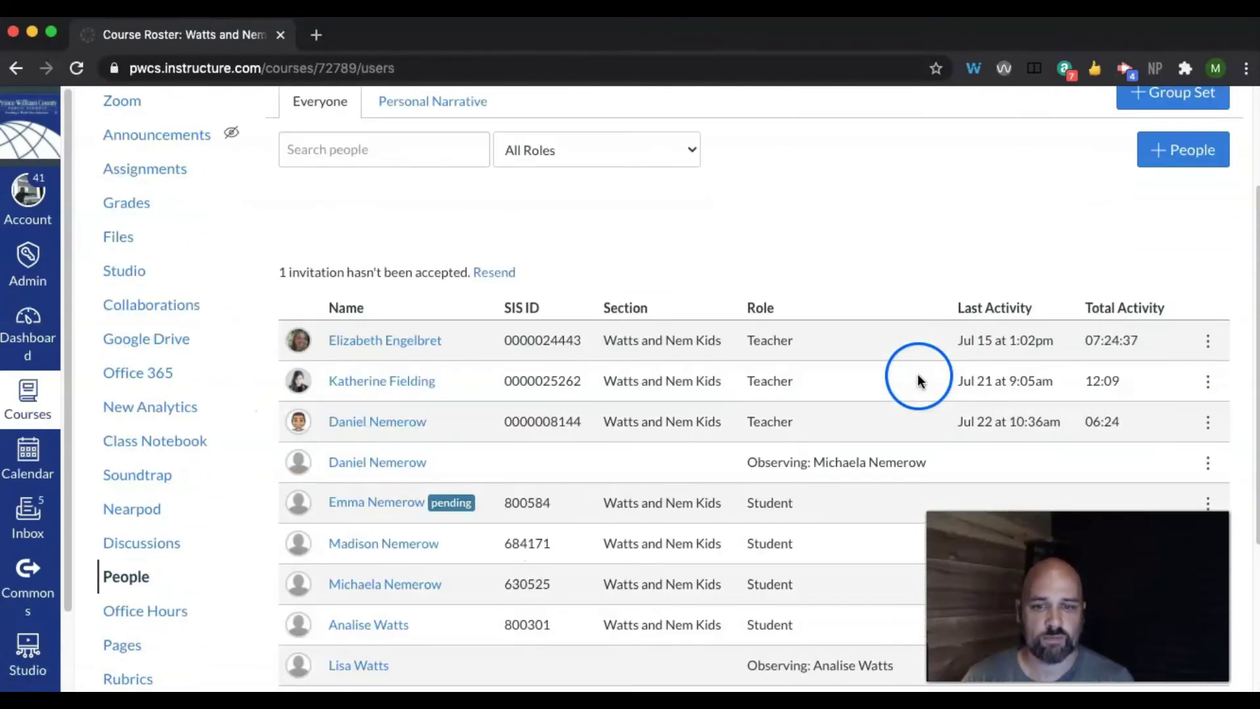
scroll(657, 296, "up", 3)
left_click(415, 210)
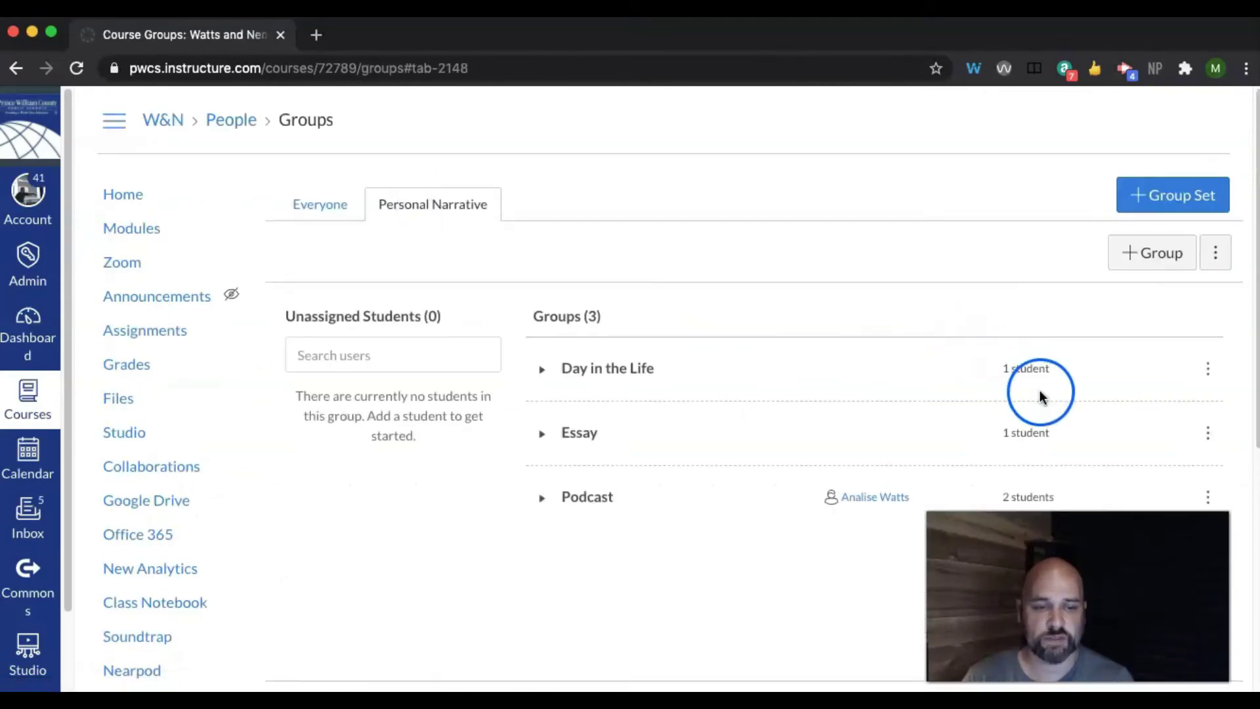
scroll(1205, 451, "down", 1)
- From the Podcast group's homepage, start a new blank page under its Pages
left_click(1205, 452)
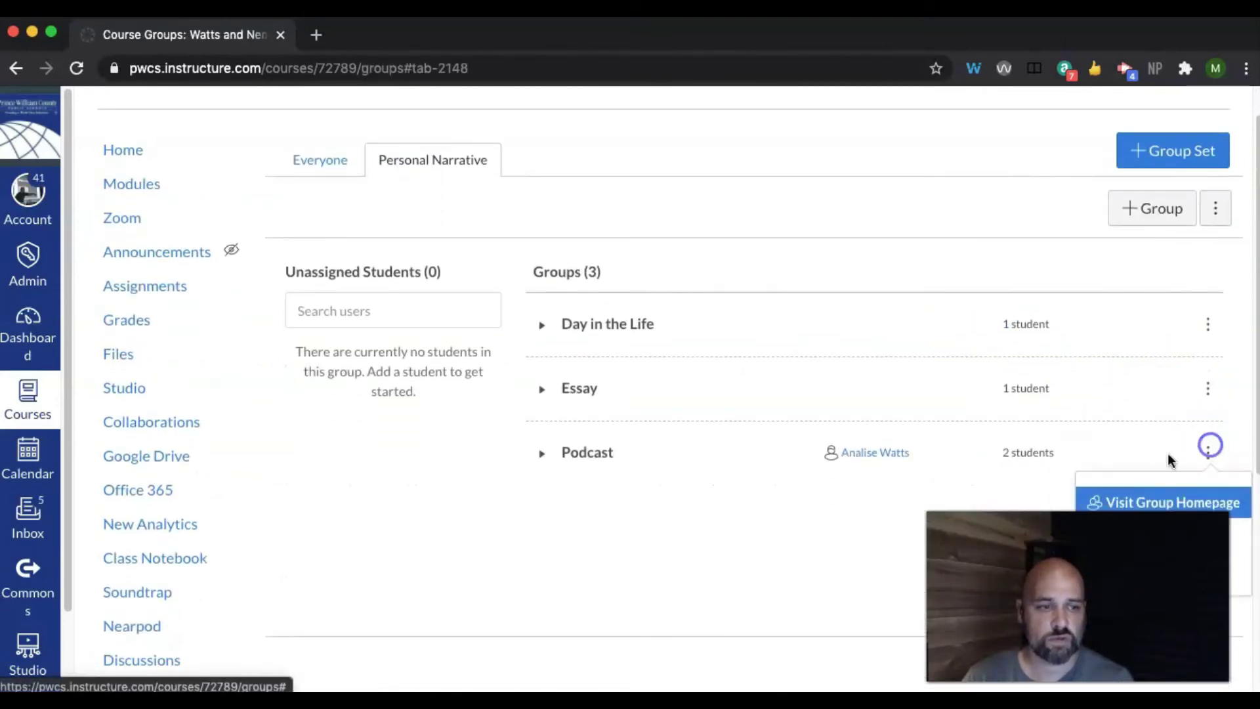
left_click(1156, 502)
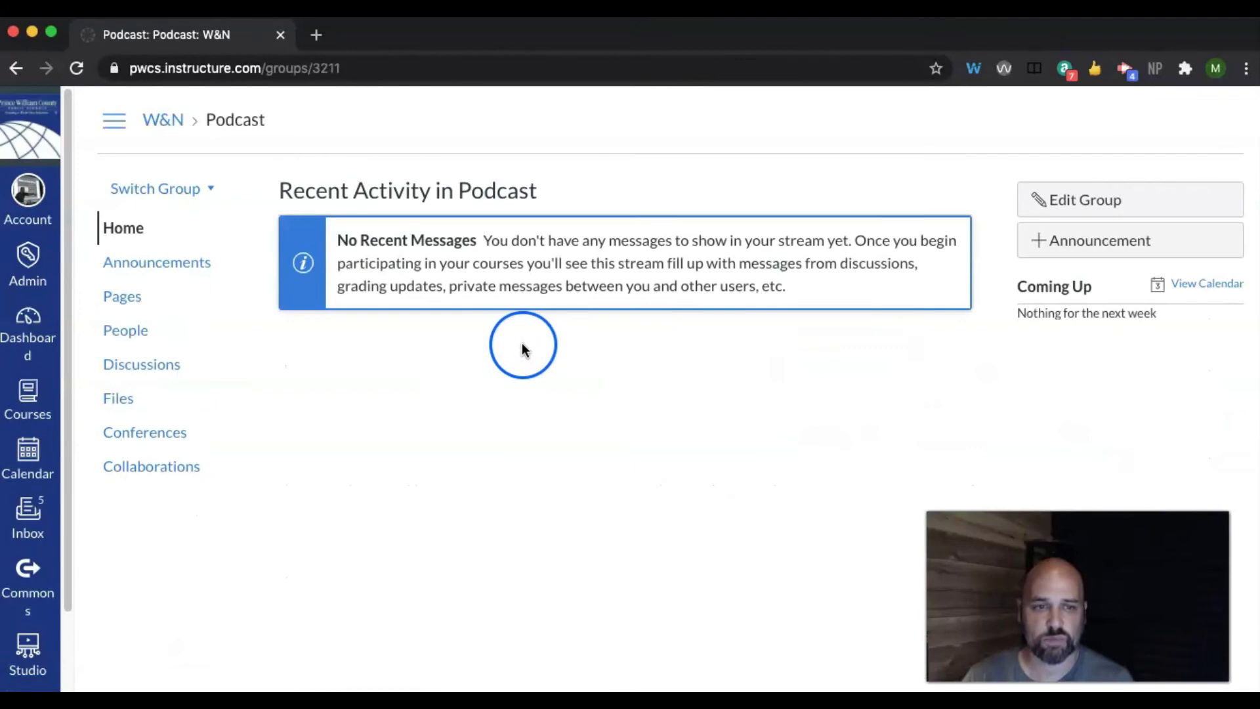
left_click(131, 297)
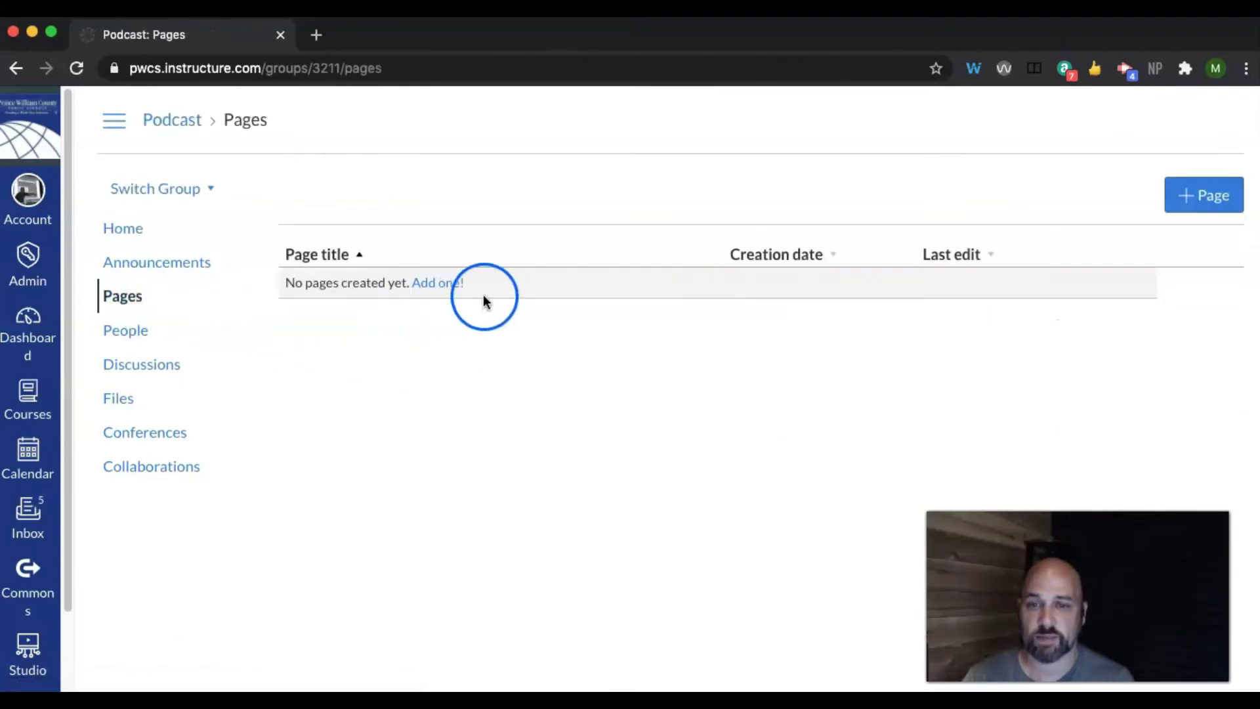
left_click(442, 283)
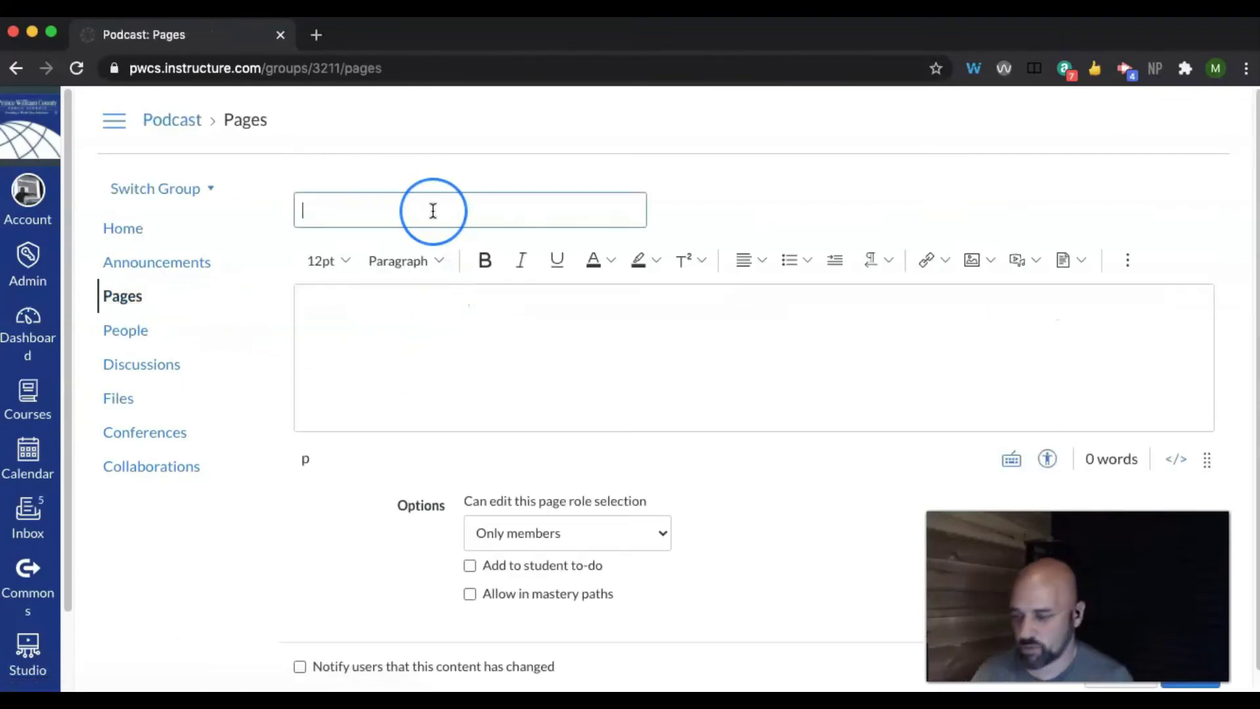
- Title the page 'Podcast Project' and paste the Padlet embed code into its HTML body
type("Podcast")
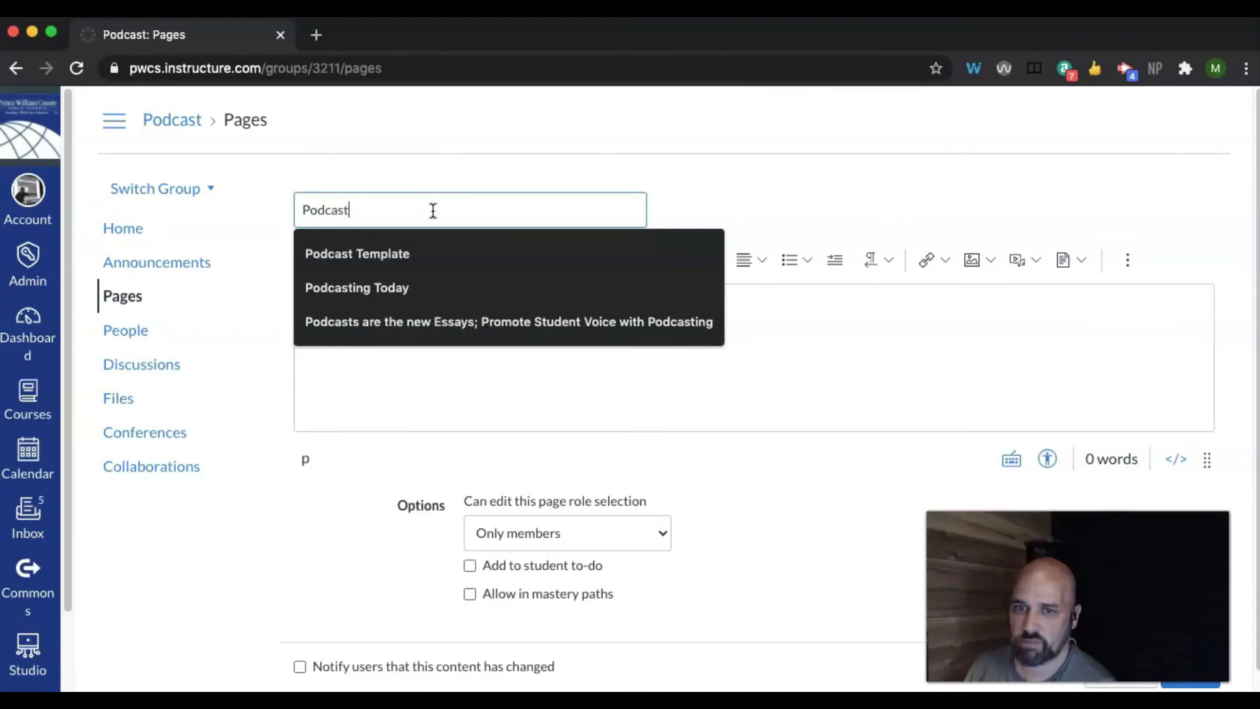
type(" Project")
left_click(554, 357)
left_click(1173, 459)
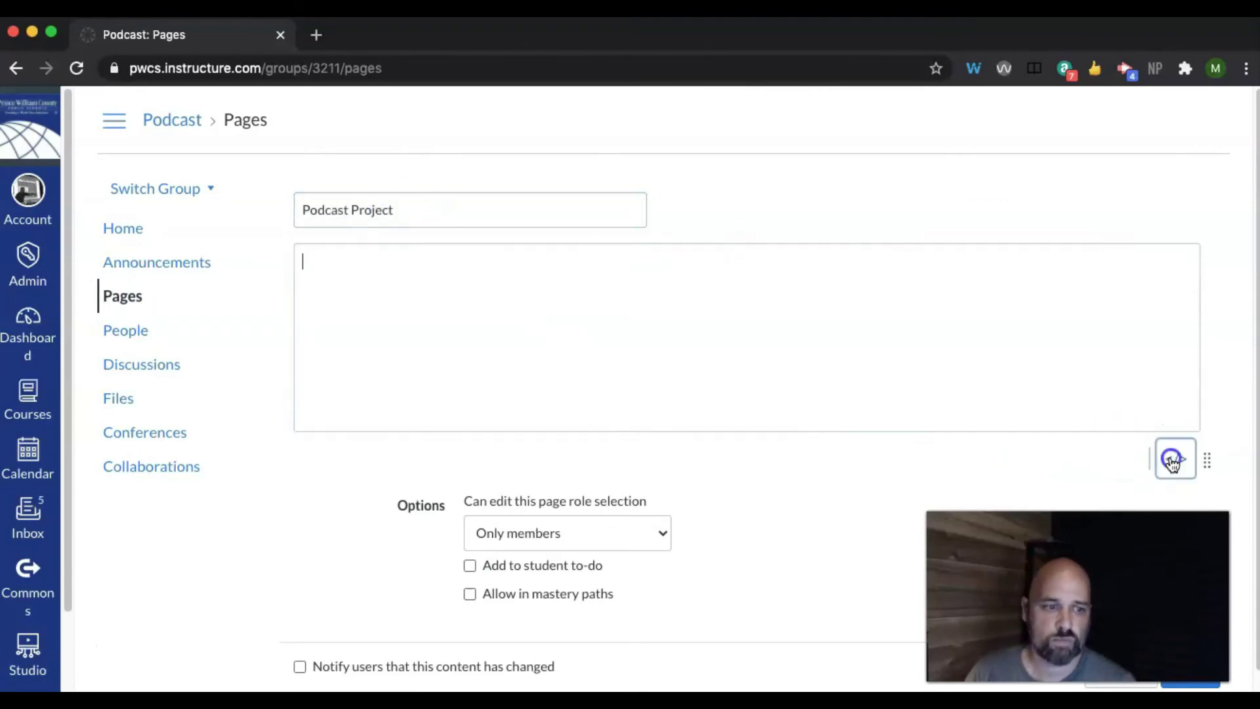
left_click(873, 382)
key("super+v")
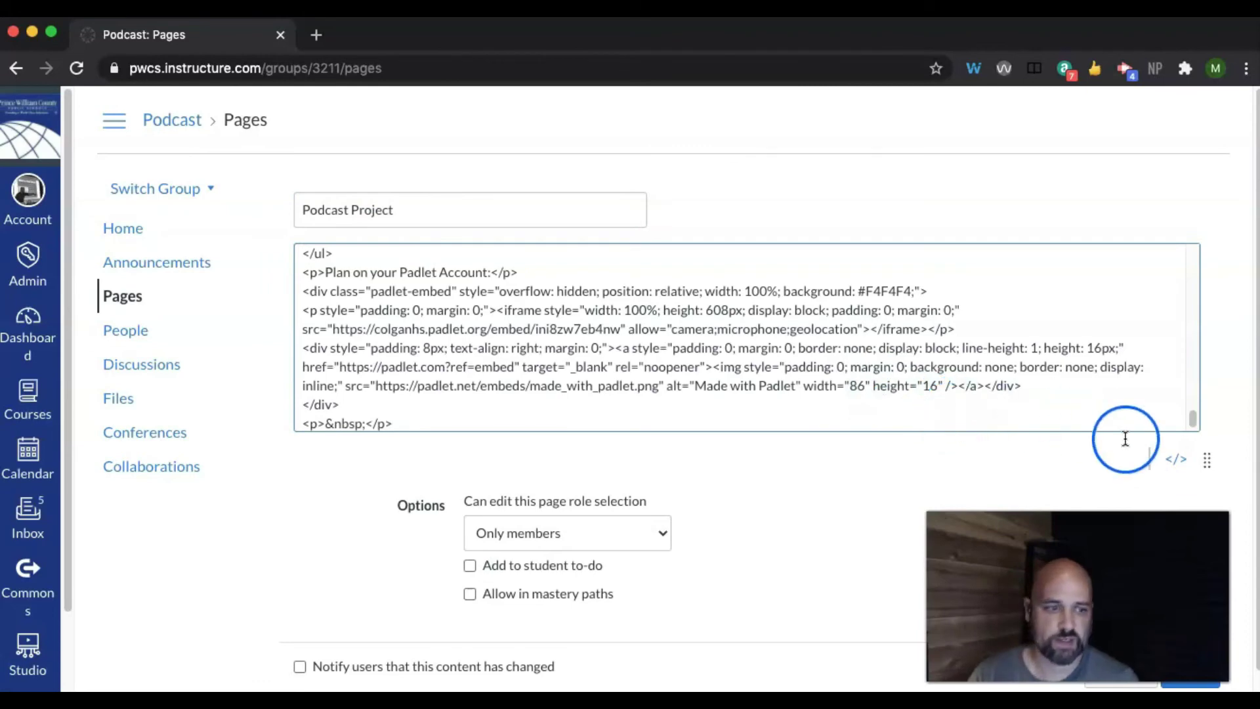
left_click(1182, 460)
- Save the new Podcast Project page in the Podcast group
scroll(689, 374, "down", 10)
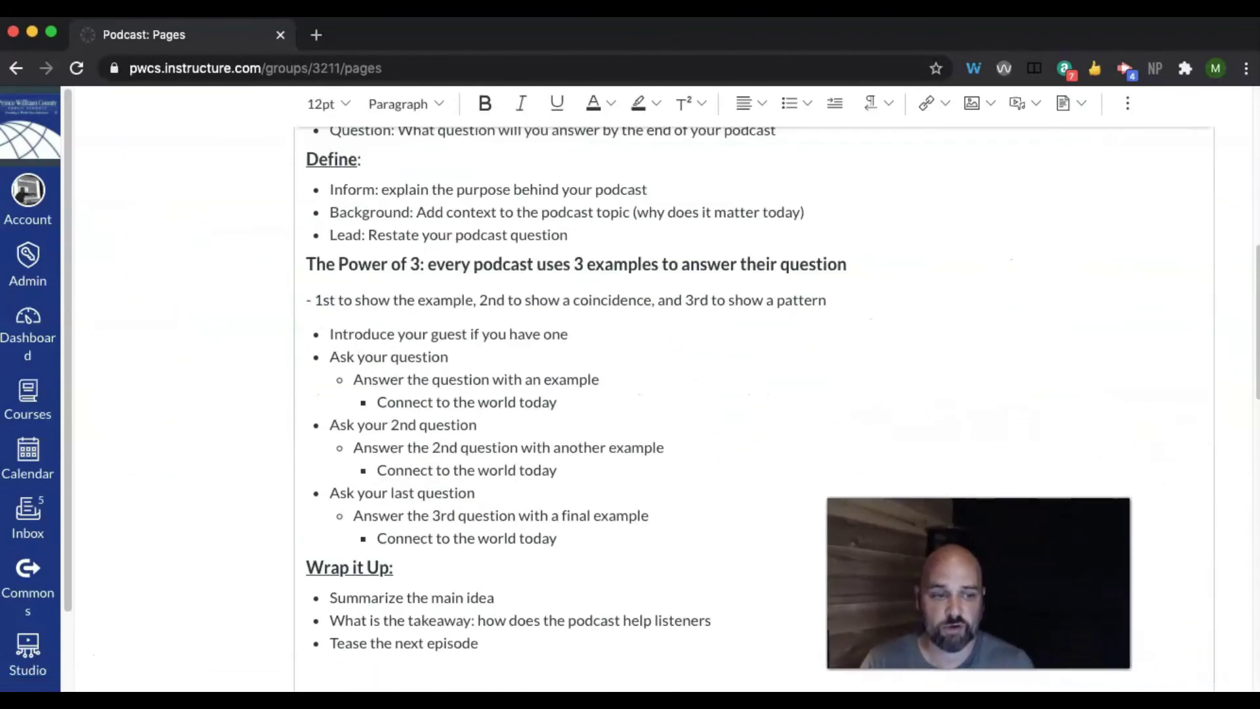
scroll(1092, 468, "down", 1)
scroll(1229, 512, "down", 15)
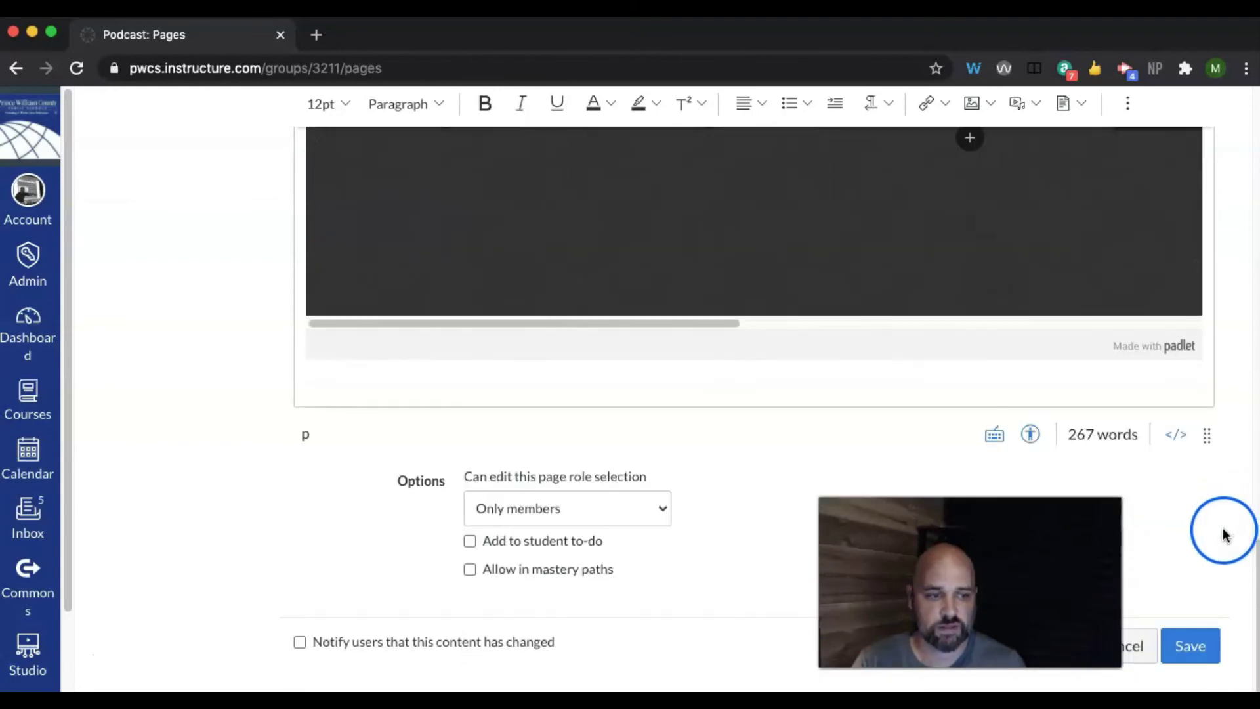
left_click(1196, 646)
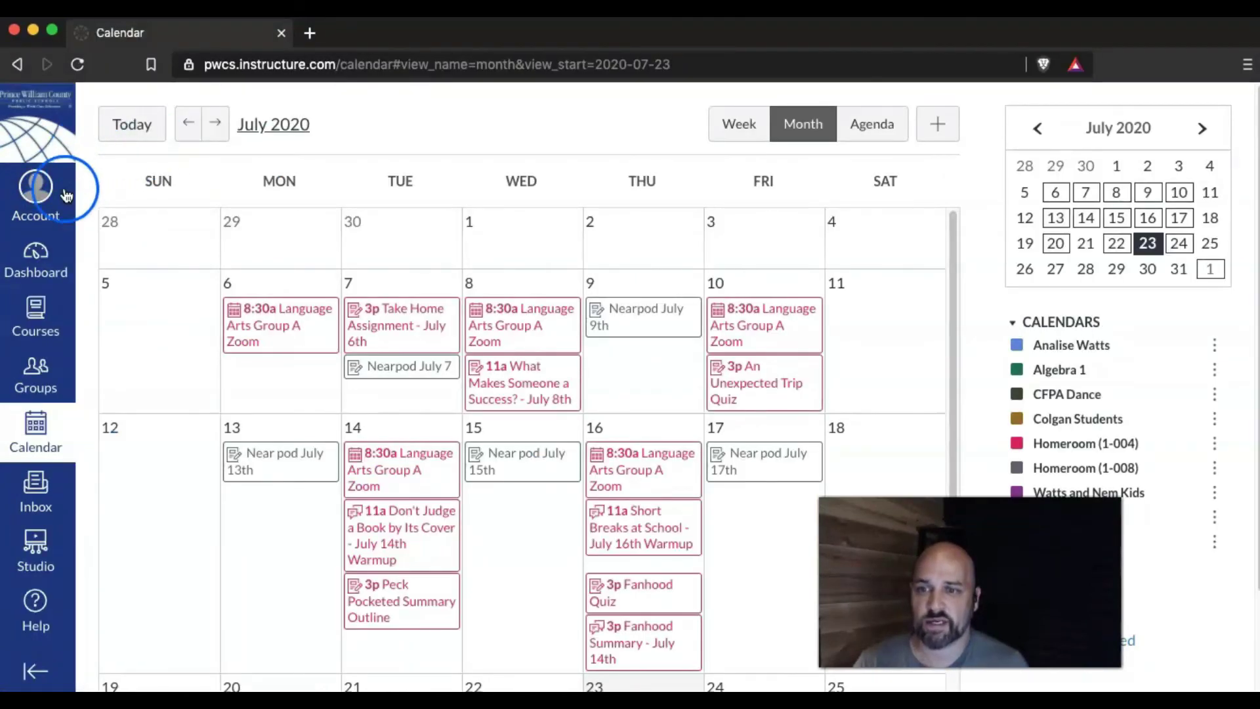
- Open the Watts and Nem Kids course from the student's dashboard
left_click(66, 195)
left_click(51, 203)
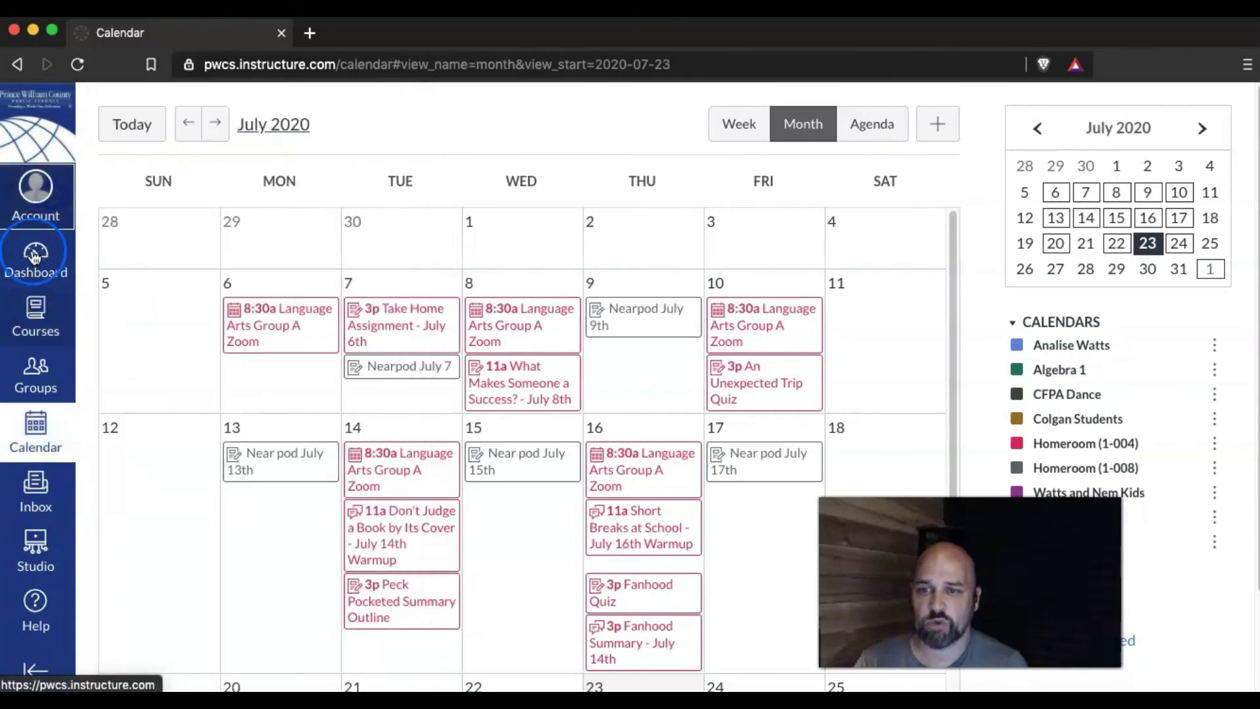
left_click(36, 262)
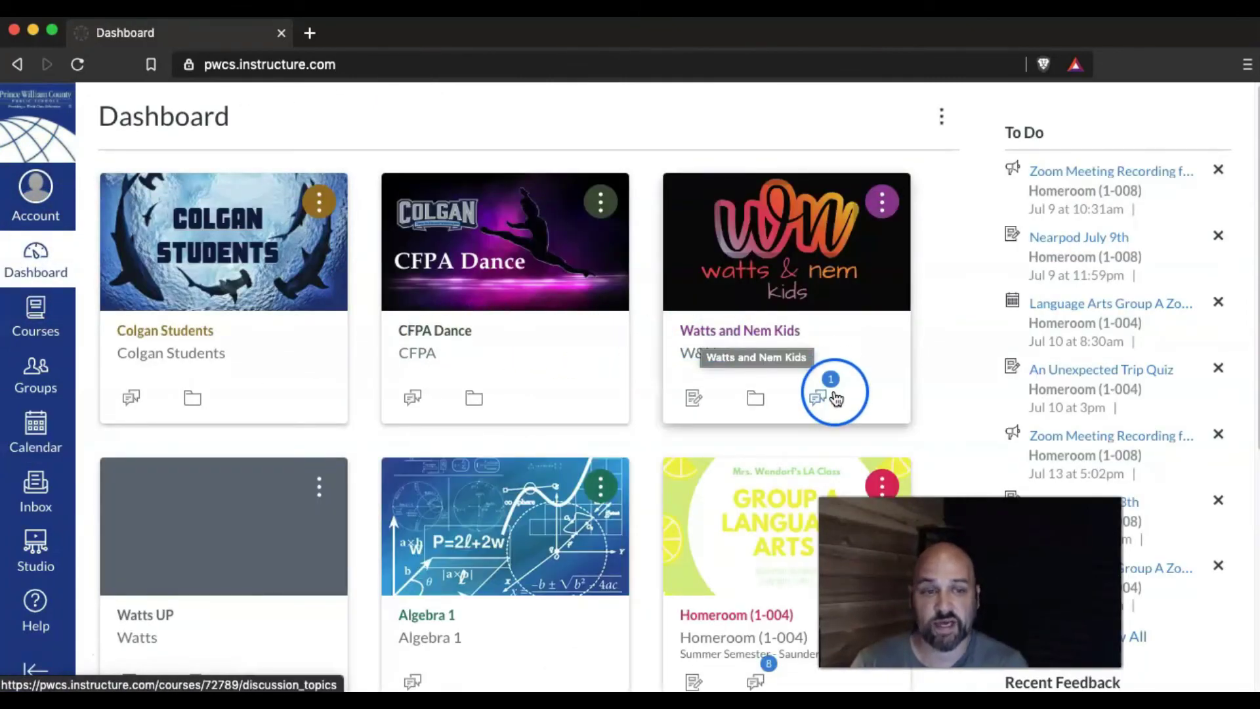
left_click(754, 326)
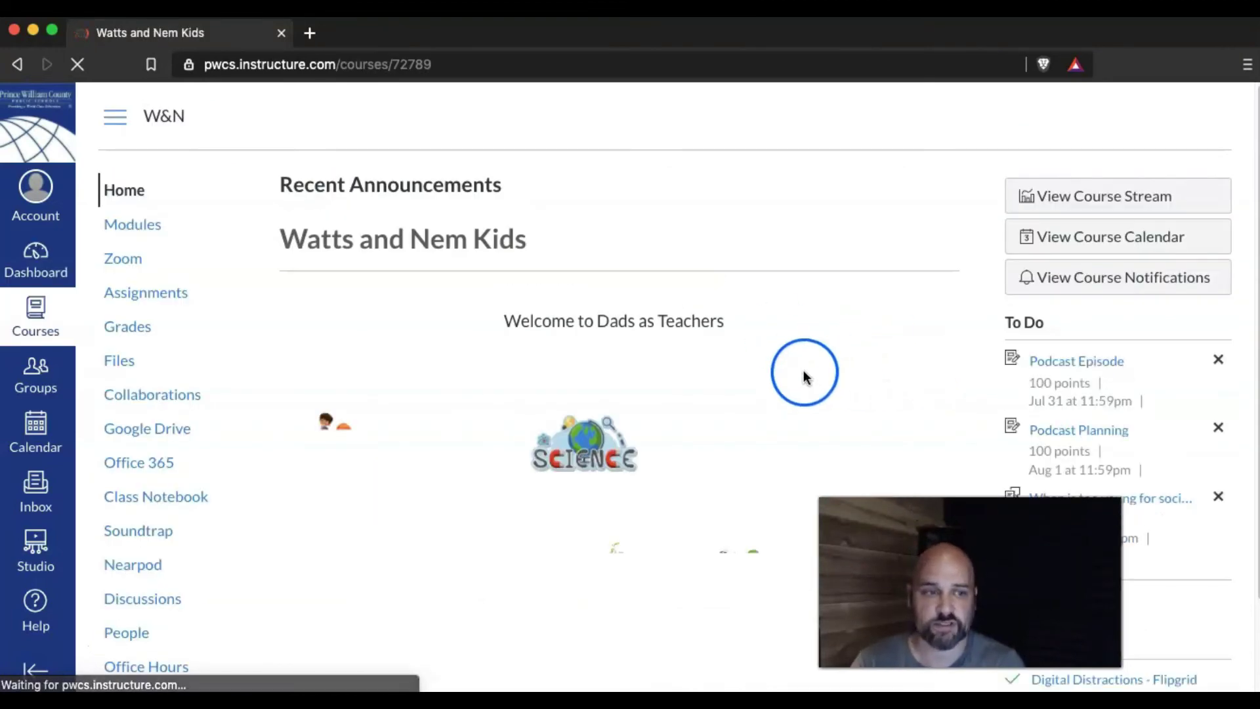
- Open the Personal Narrative - Podcast discussion from the course's Discussions list
scroll(833, 397, "down", 1)
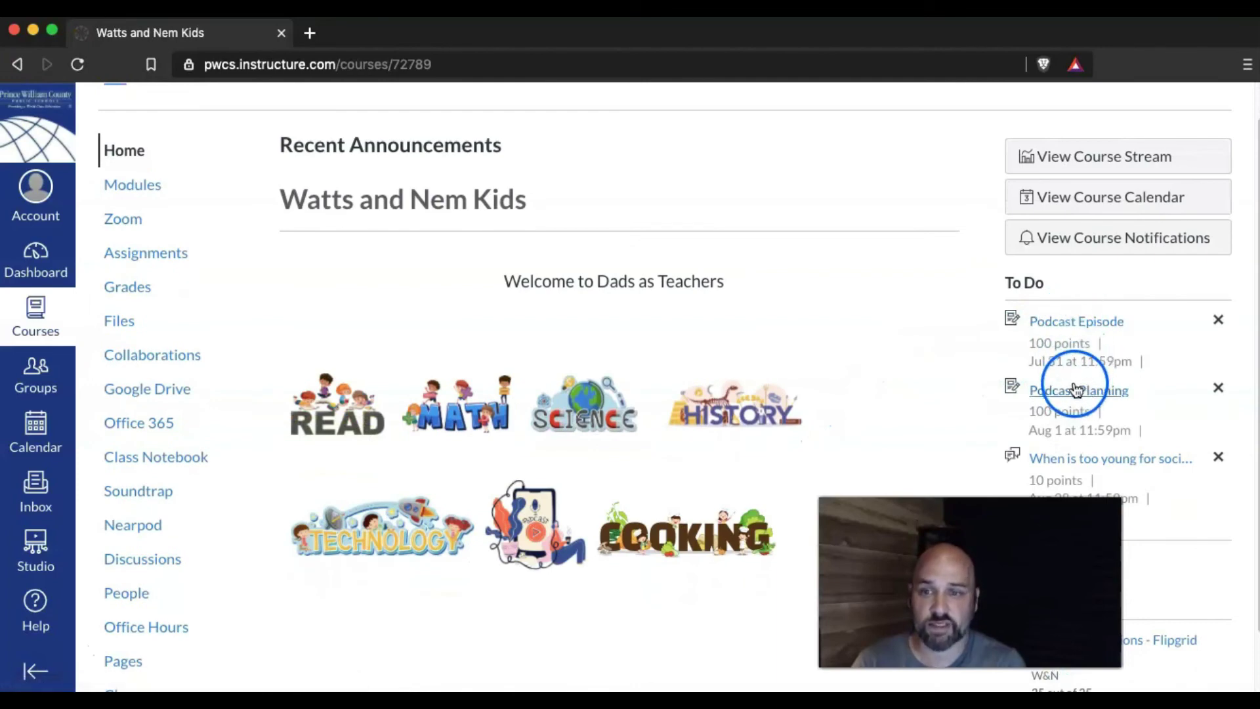
scroll(164, 486, "down", 1)
left_click(149, 537)
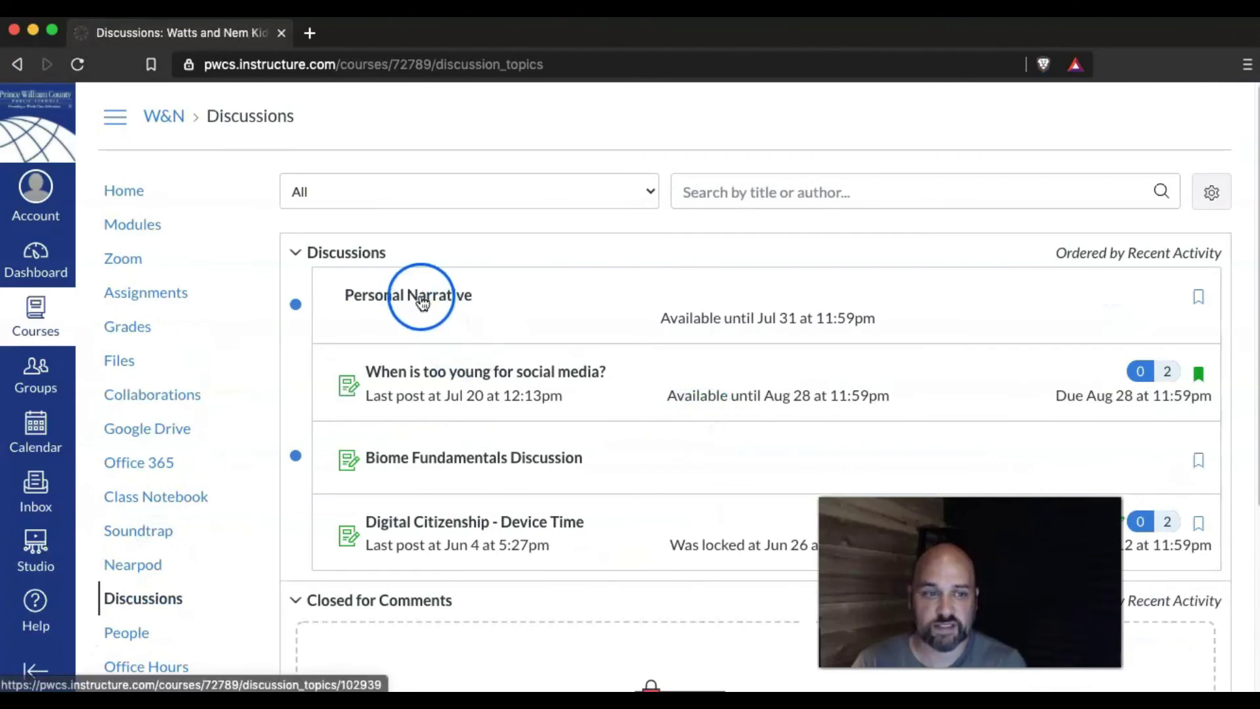
left_click(417, 297)
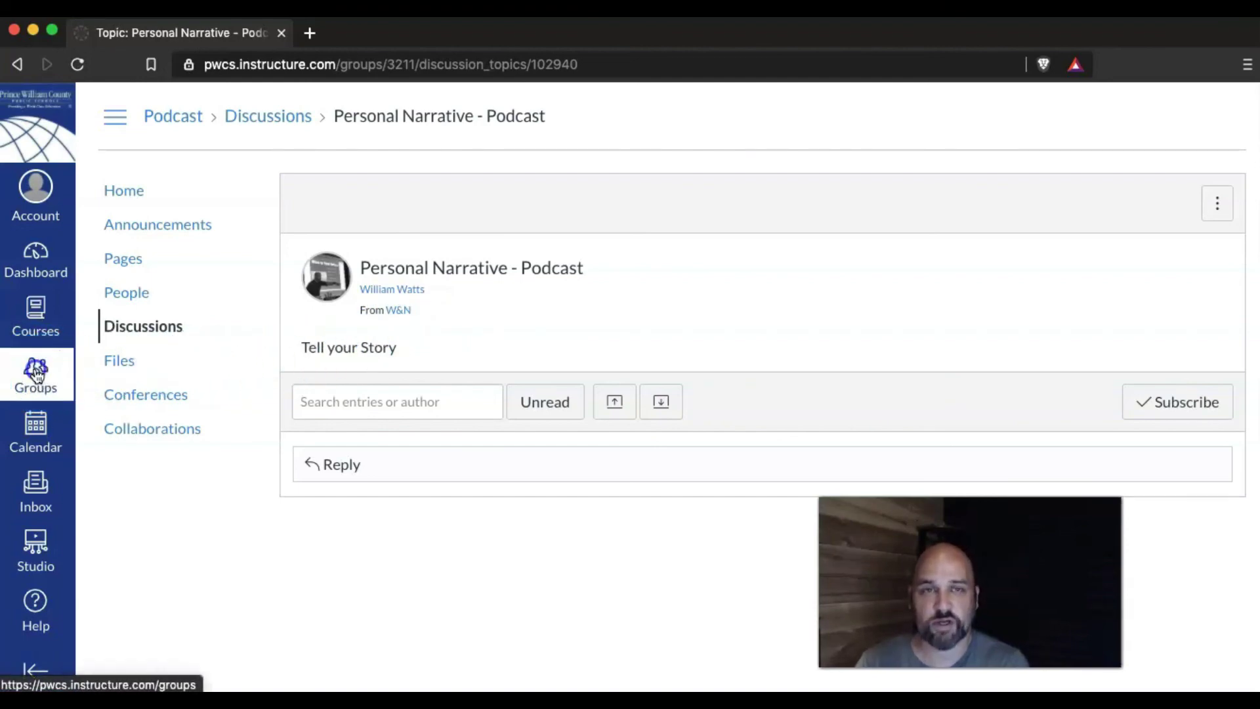
- Open the student's Podcast group and look through its People and Discussions
left_click(36, 373)
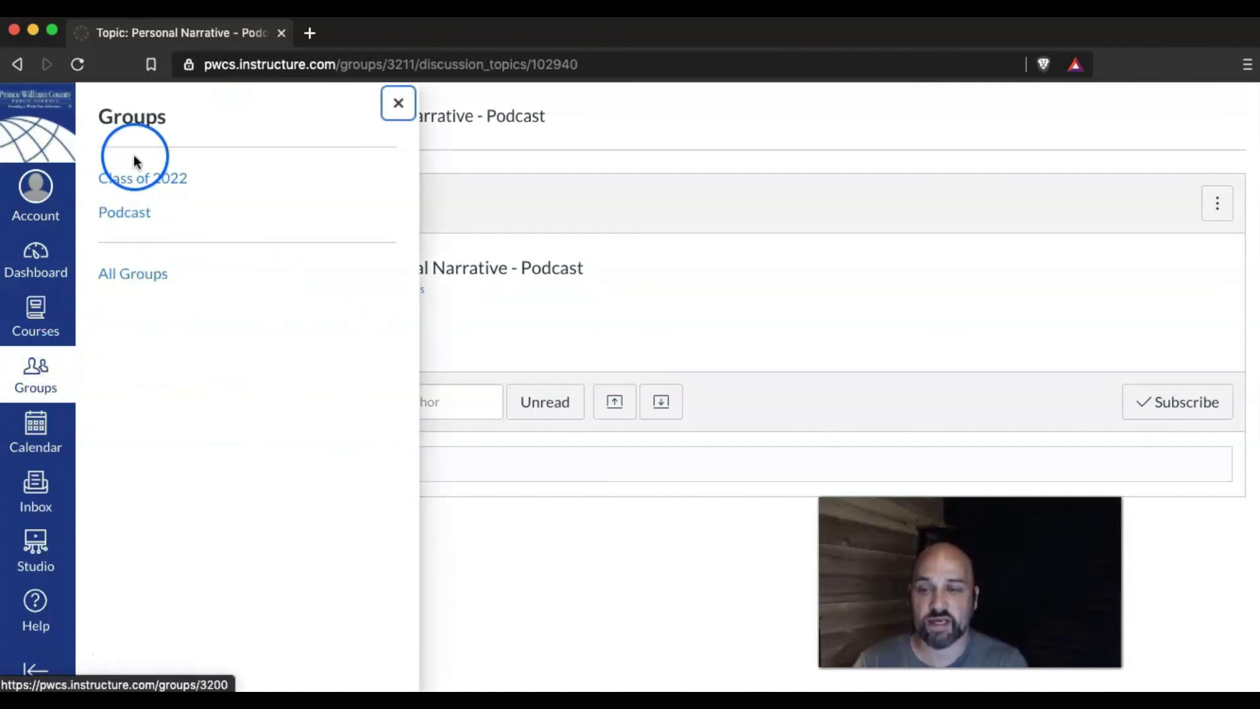
left_click(124, 221)
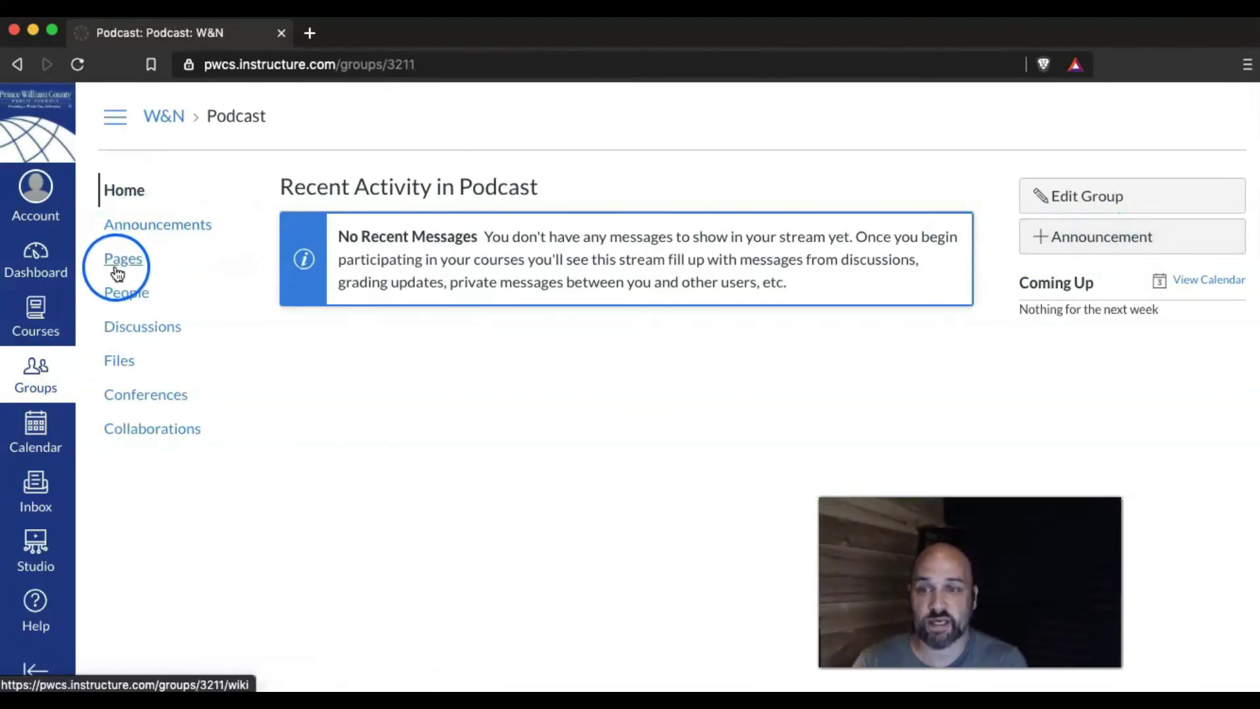
left_click(134, 292)
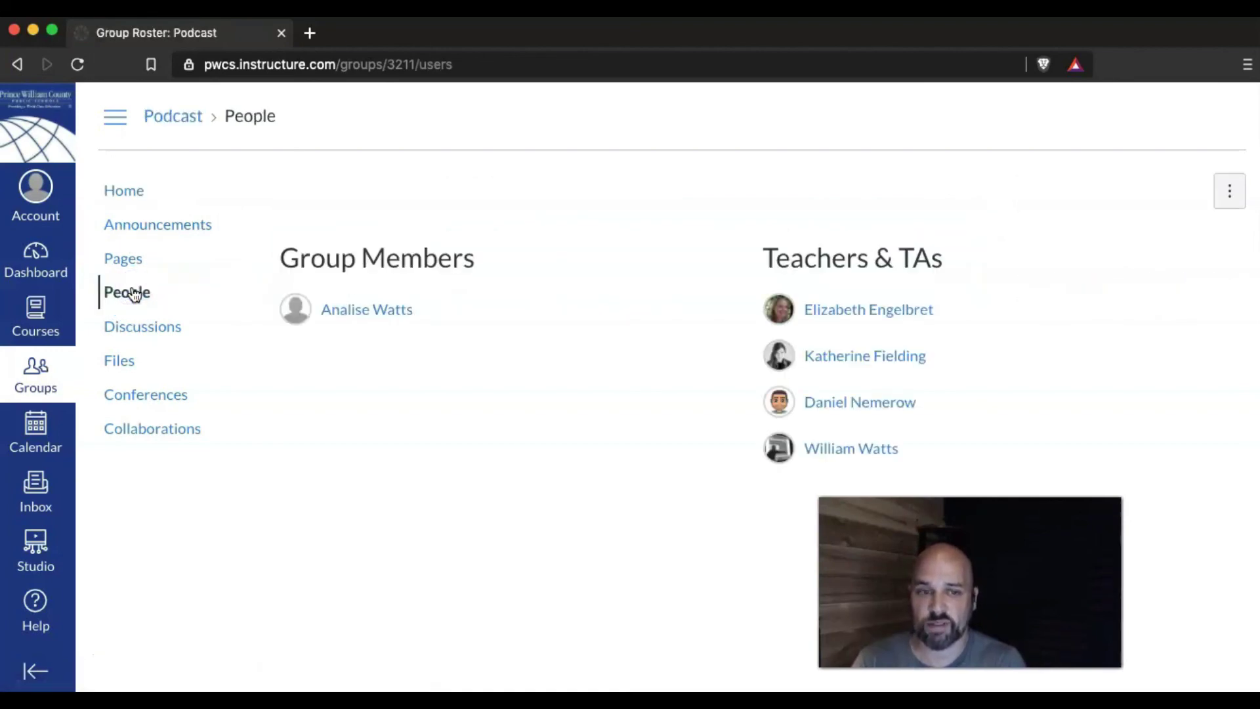
left_click(140, 323)
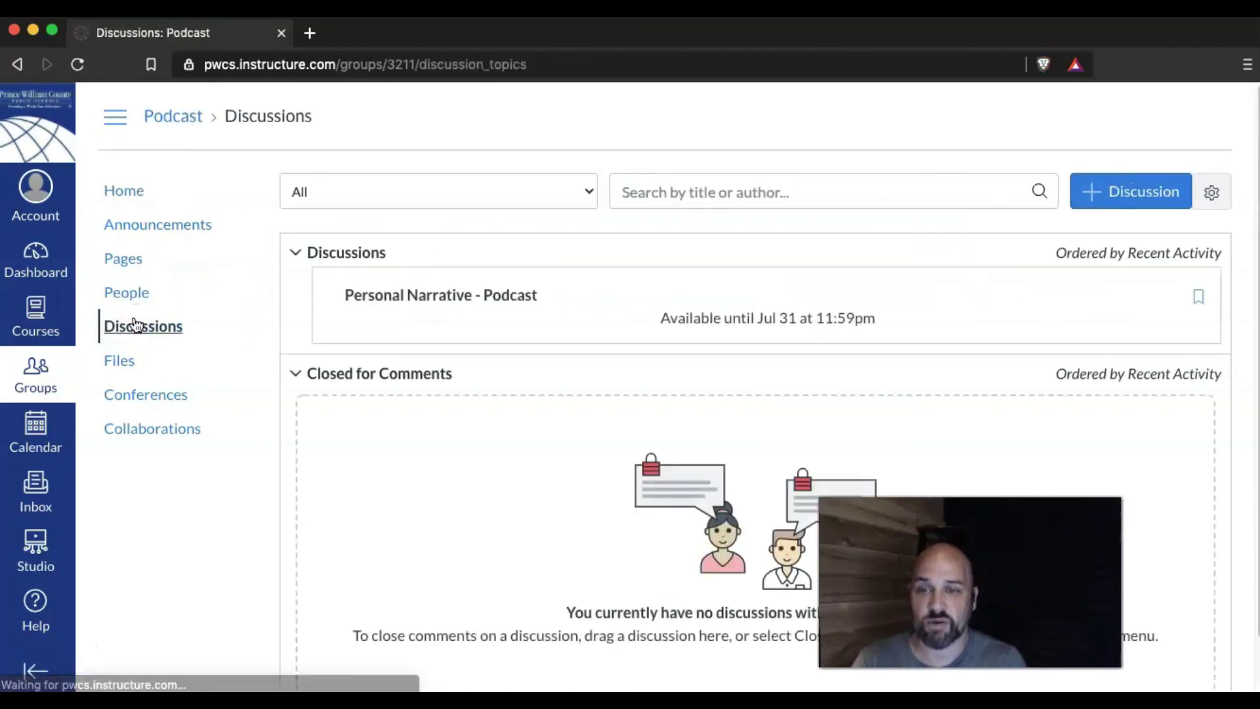
left_click(234, 328)
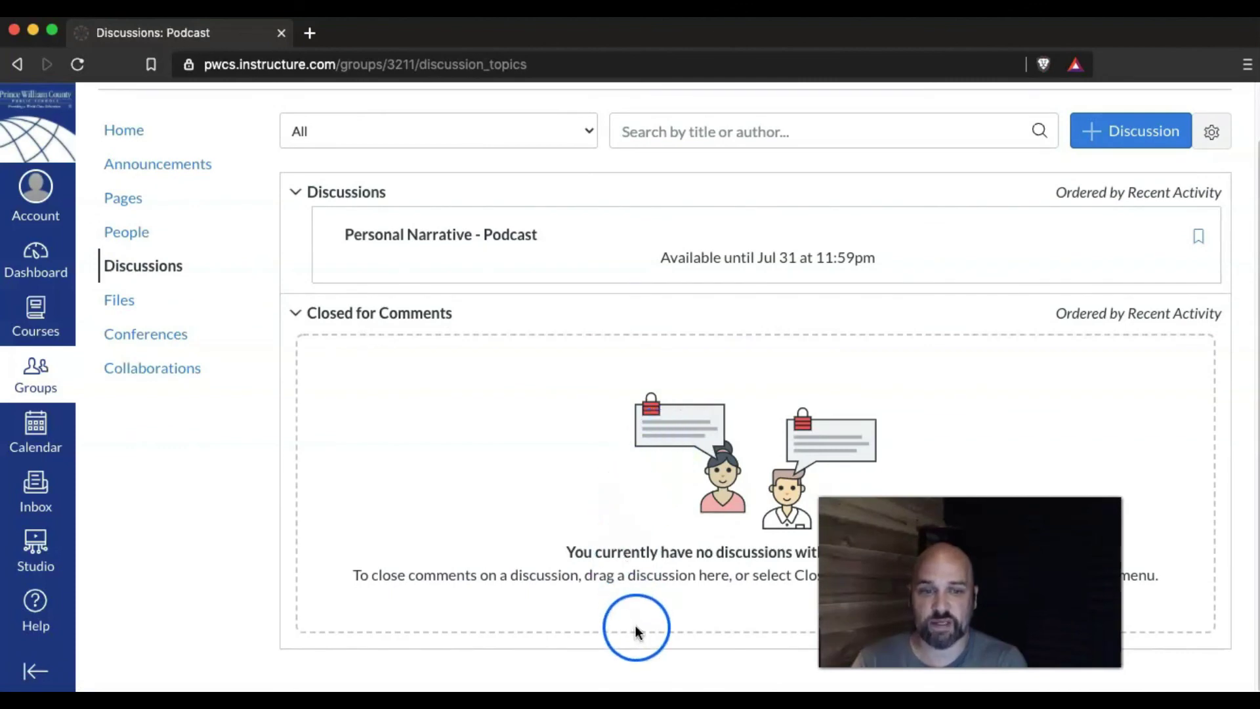
- Check the group's Files, Conferences and empty Collaborations, previewing new-collaboration options, then list courses
scroll(800, 424, "up", 2)
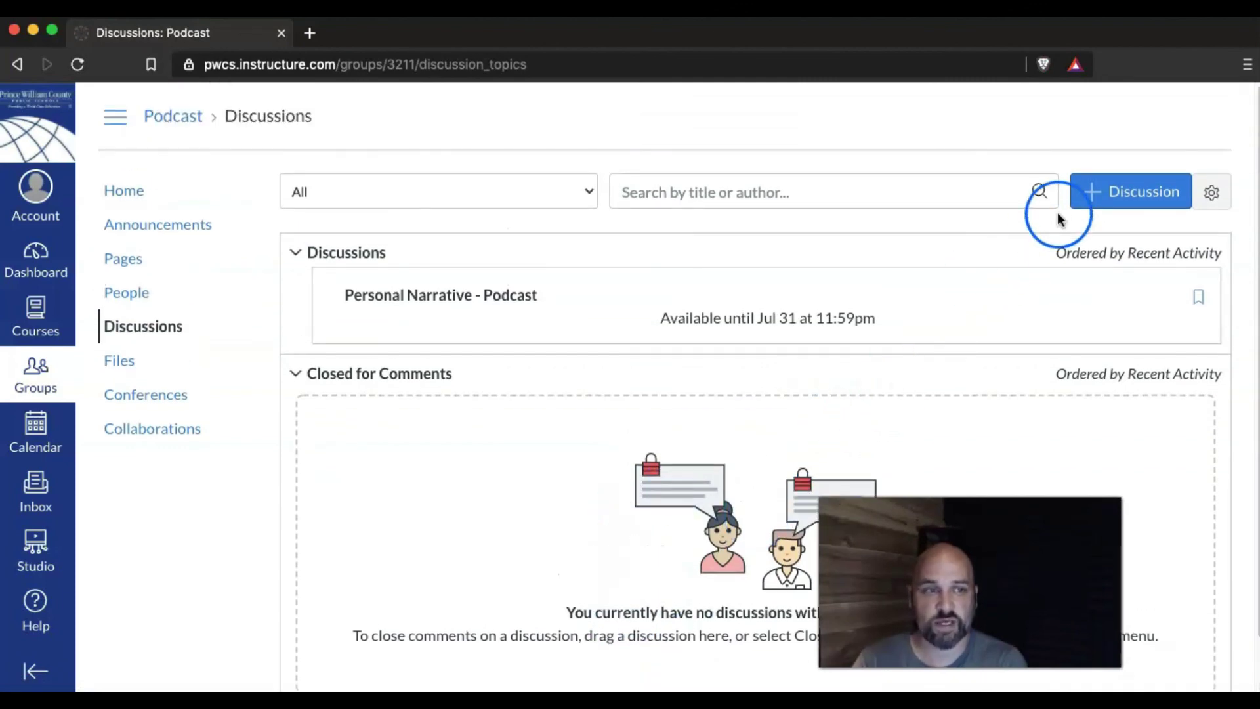
left_click(119, 361)
left_click(141, 330)
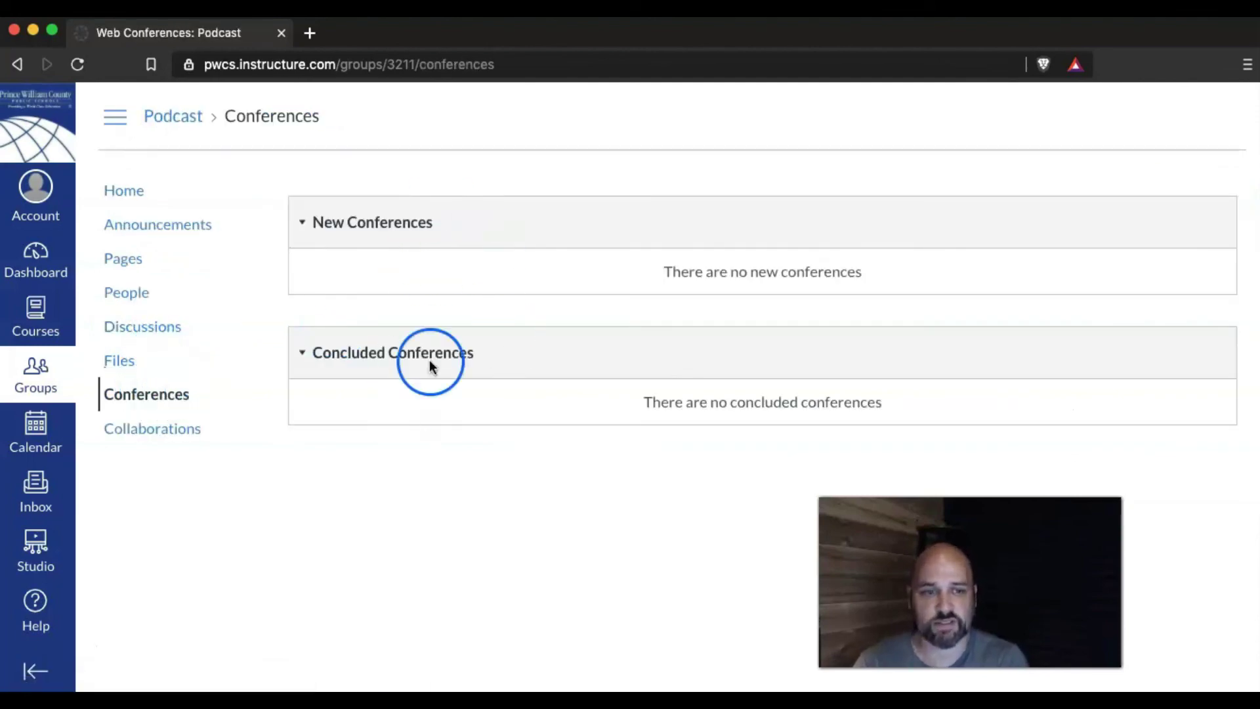
left_click(128, 430)
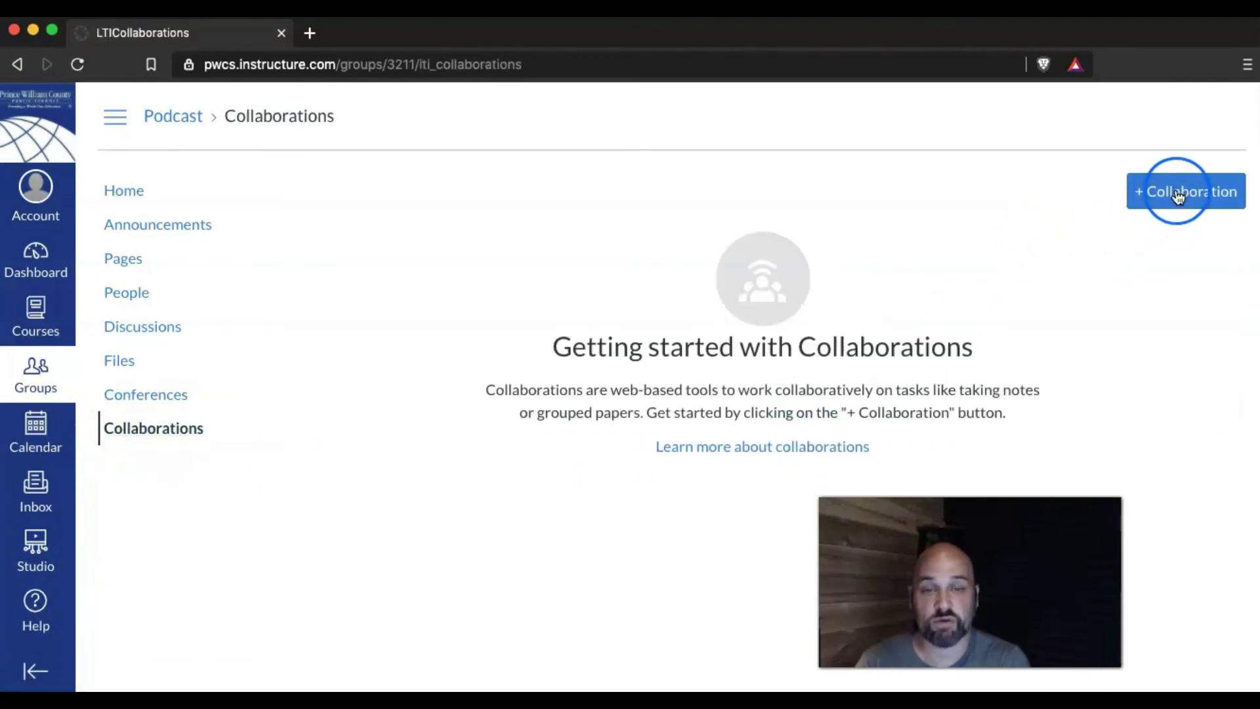
left_click(1174, 202)
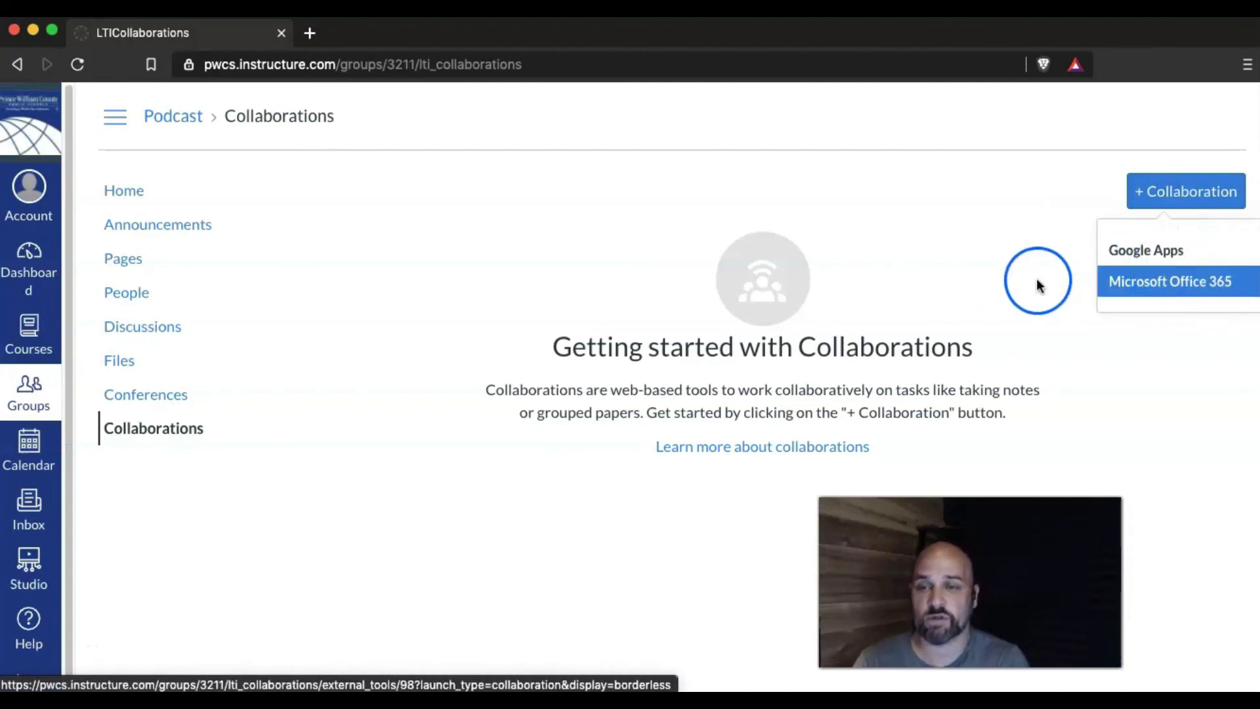
left_click(357, 261)
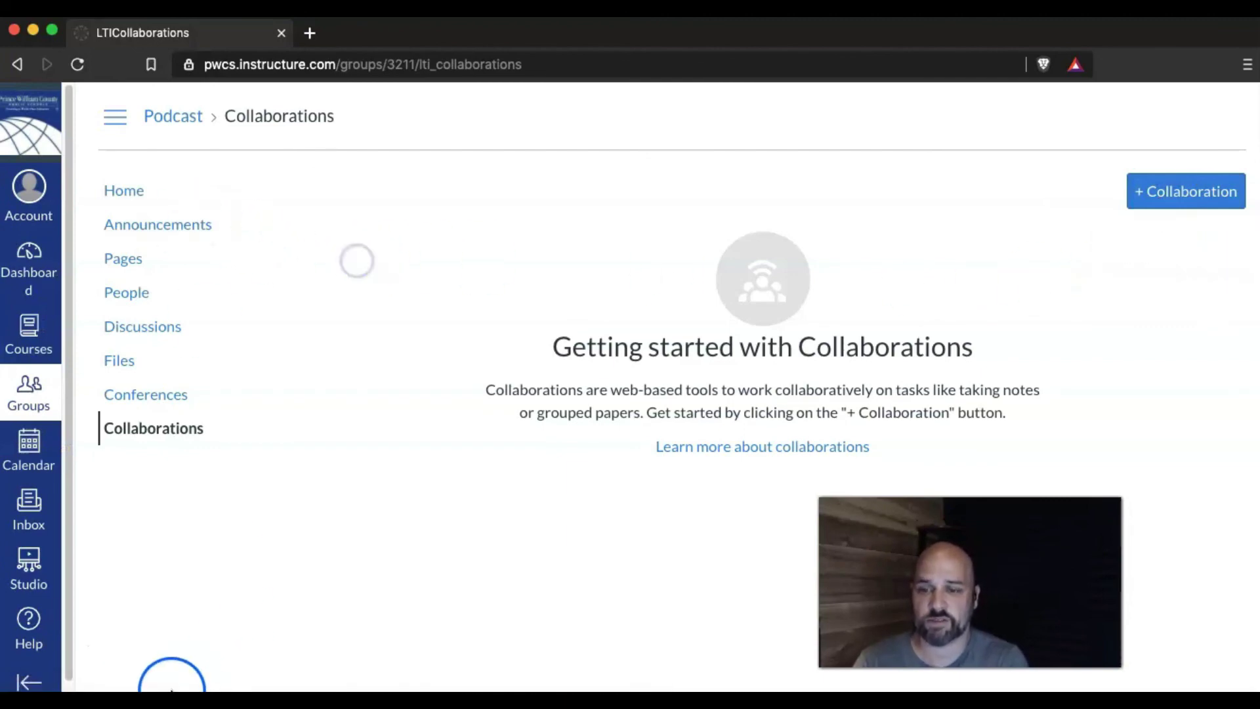
left_click(38, 335)
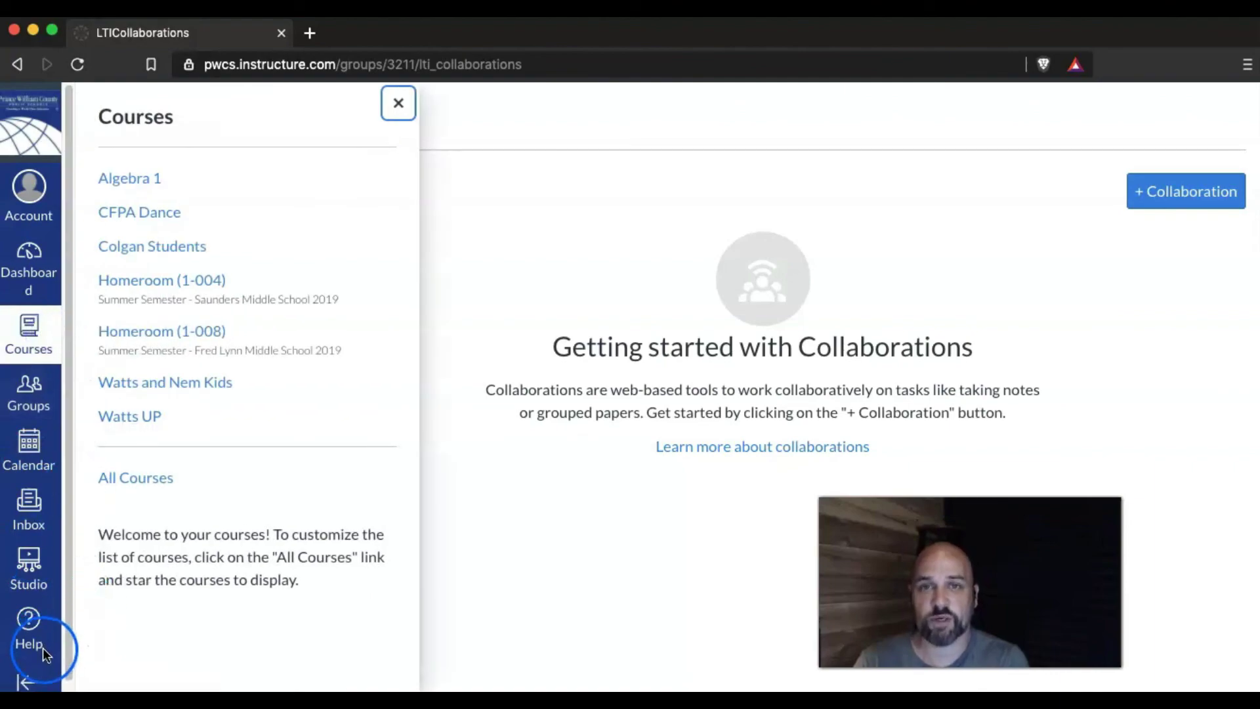